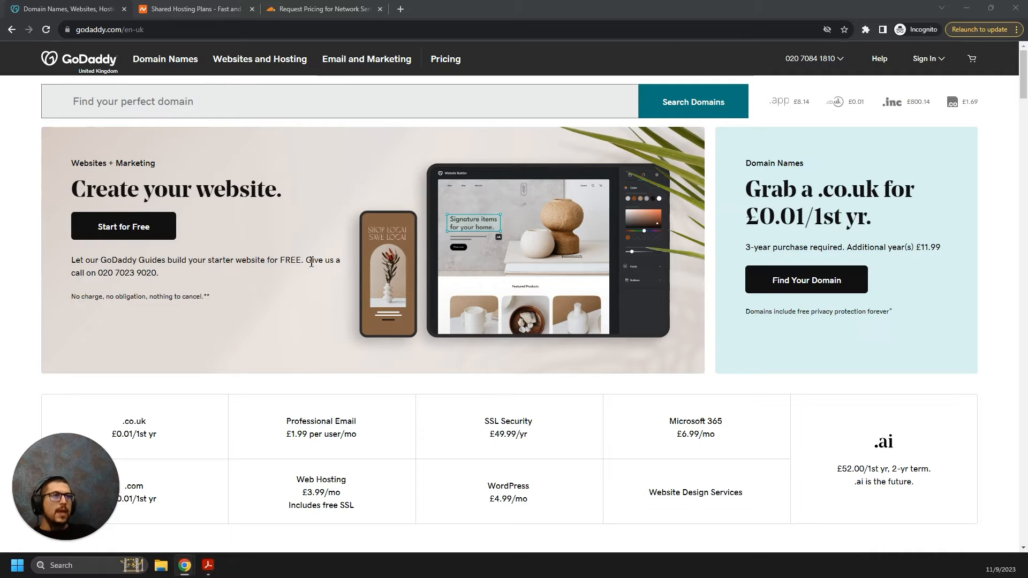
Look over Namecheap's shared hosting plans, then view Cloudflare's network services pricing page.
{"action": "left_click", "coordinate": [217, 9]}
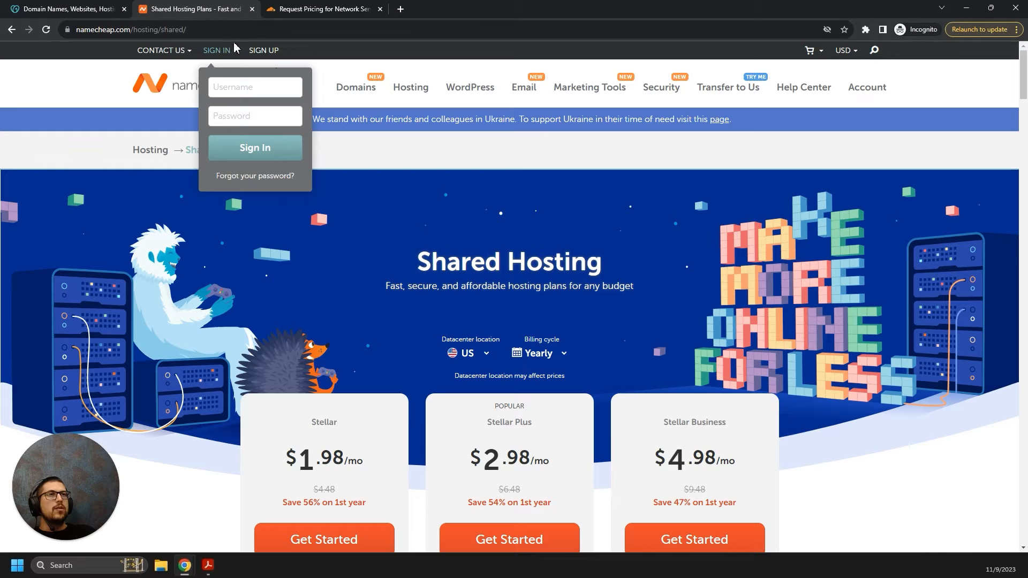
{"action": "left_click", "coordinate": [322, 9]}
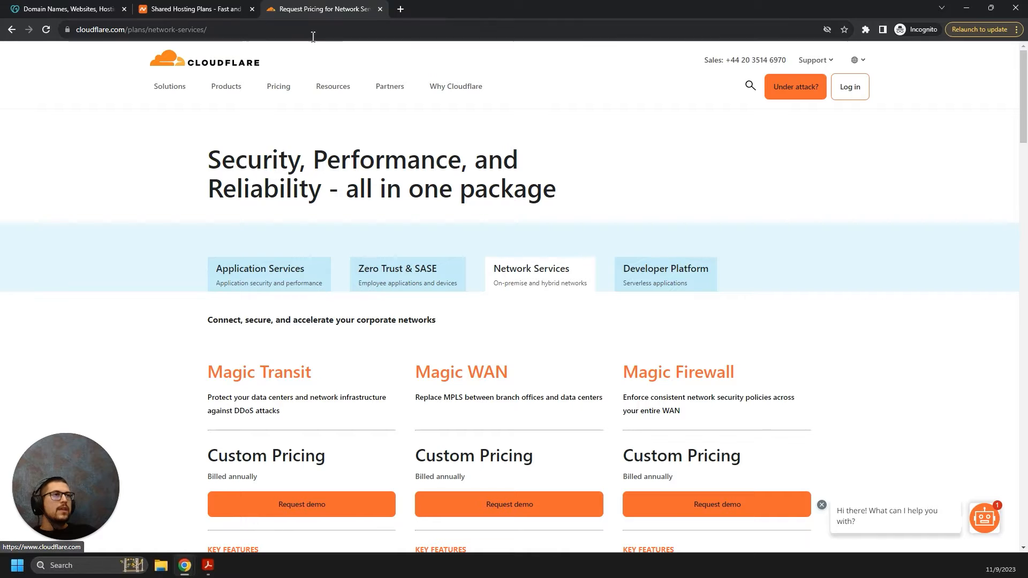
Return to GoDaddy's My Products list of the account's registered domains.
{"action": "left_click", "coordinate": [75, 9]}
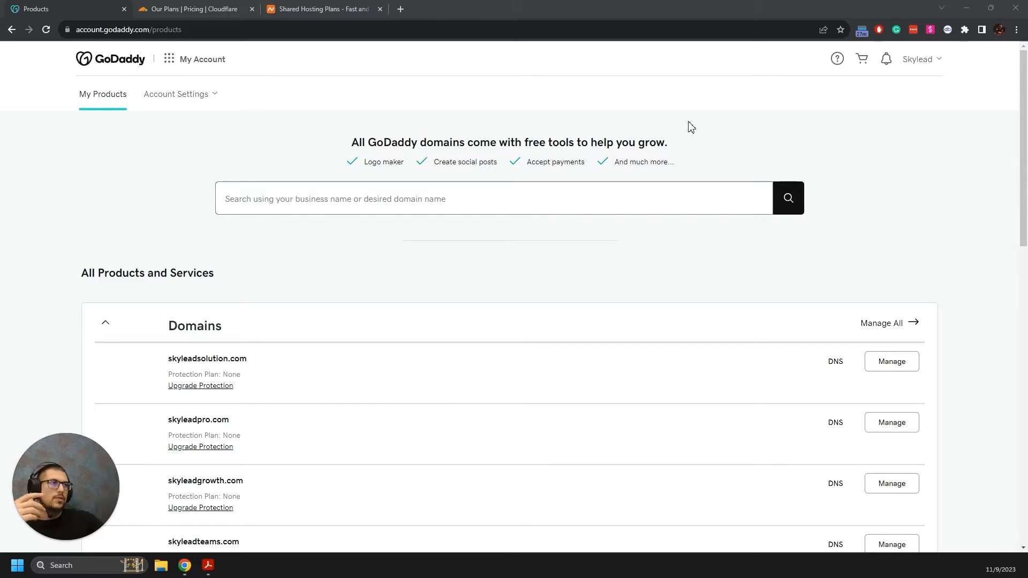
Search GoDaddy for the domain tryskyleadapp.com, replacing the mistyped skylead.io entry.
{"action": "left_click", "coordinate": [321, 199]}
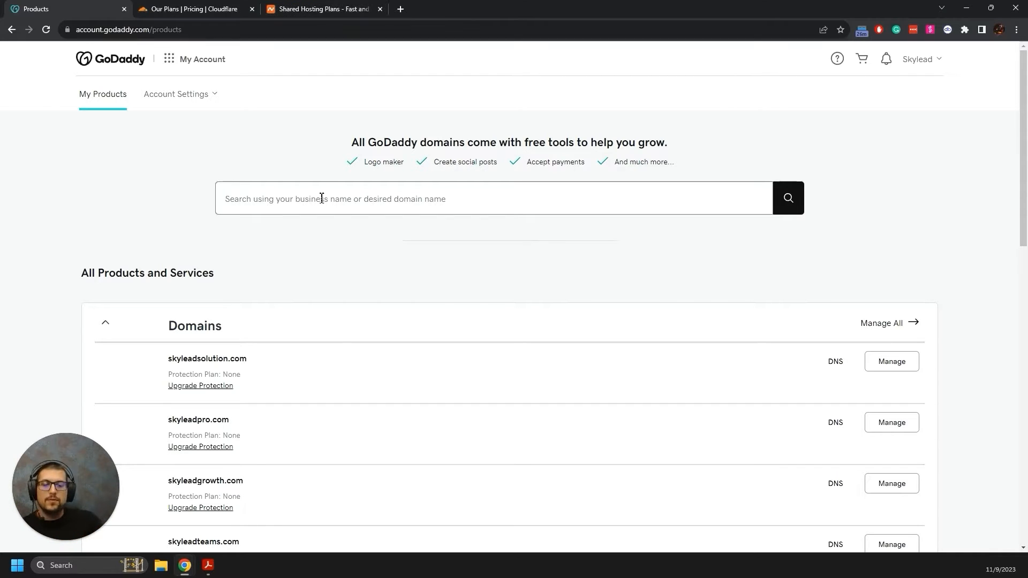
{"action": "type", "text": "skylead.io"}
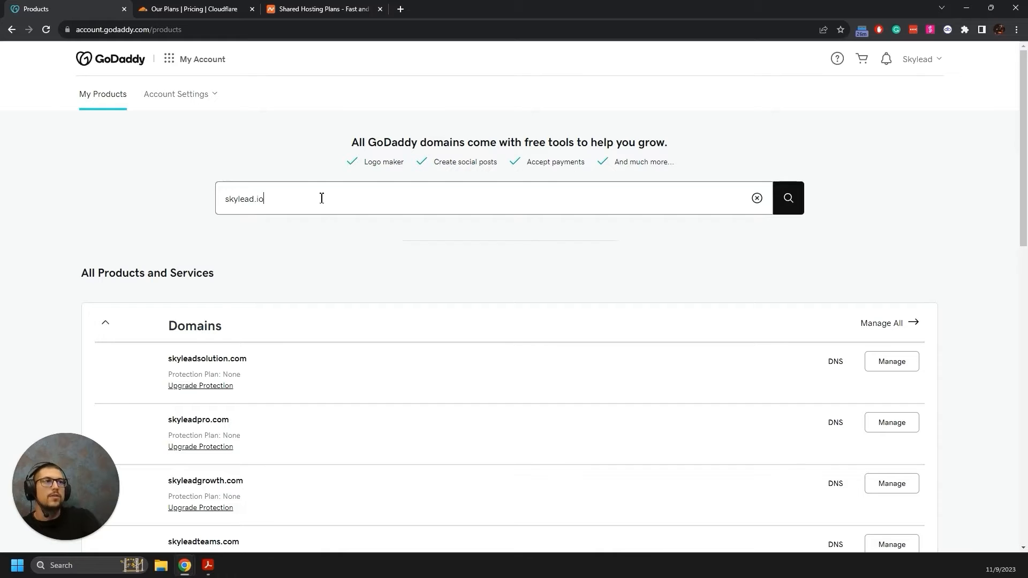
{"action": "key", "text": "BackSpace"}
{"action": "key", "text": "BackSpace"}
{"action": "key", "text": "BackSpace"}
{"action": "key", "text": "BackSpace"}
{"action": "key", "text": "BackSpace"}
{"action": "key", "text": "BackSpace"}
{"action": "key", "text": "BackSpace"}
{"action": "key", "text": "BackSpace"}
{"action": "key", "text": "BackSpace"}
{"action": "key", "text": "BackSpace"}
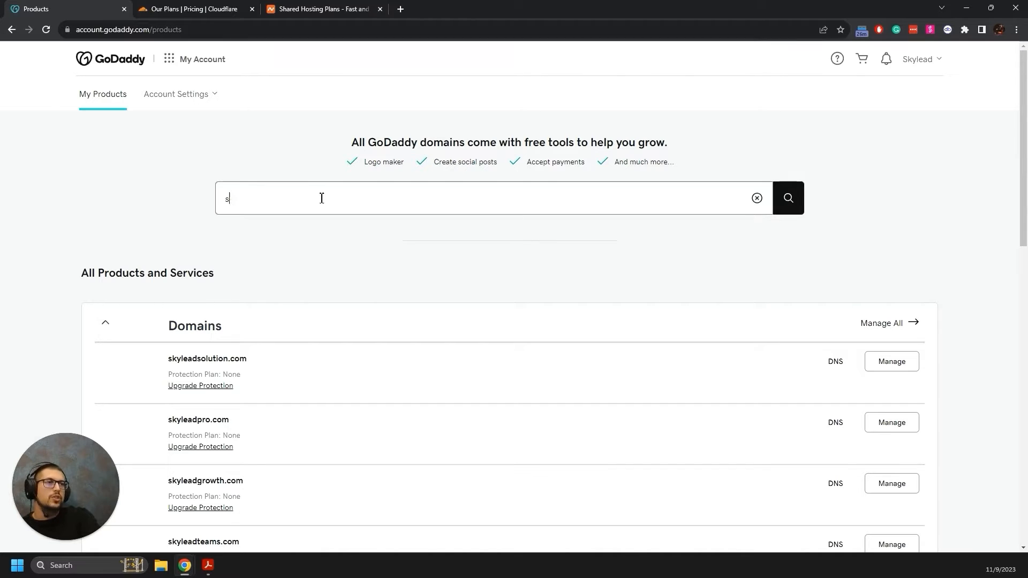
{"action": "type", "text": "sky"}
{"action": "key", "text": "BackSpace"}
{"action": "key", "text": "BackSpace"}
{"action": "key", "text": "BackSpace"}
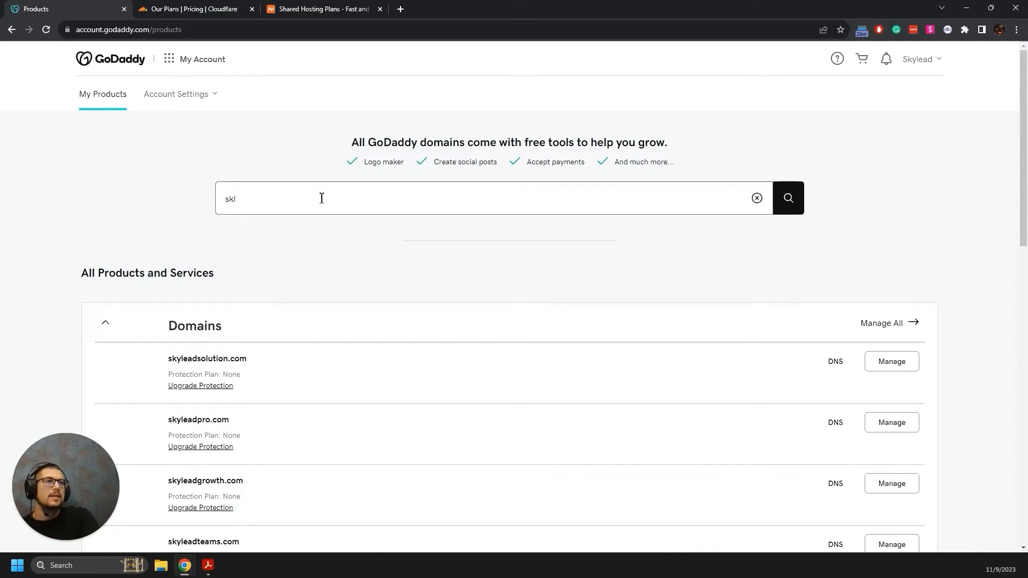
{"action": "type", "text": "trys"}
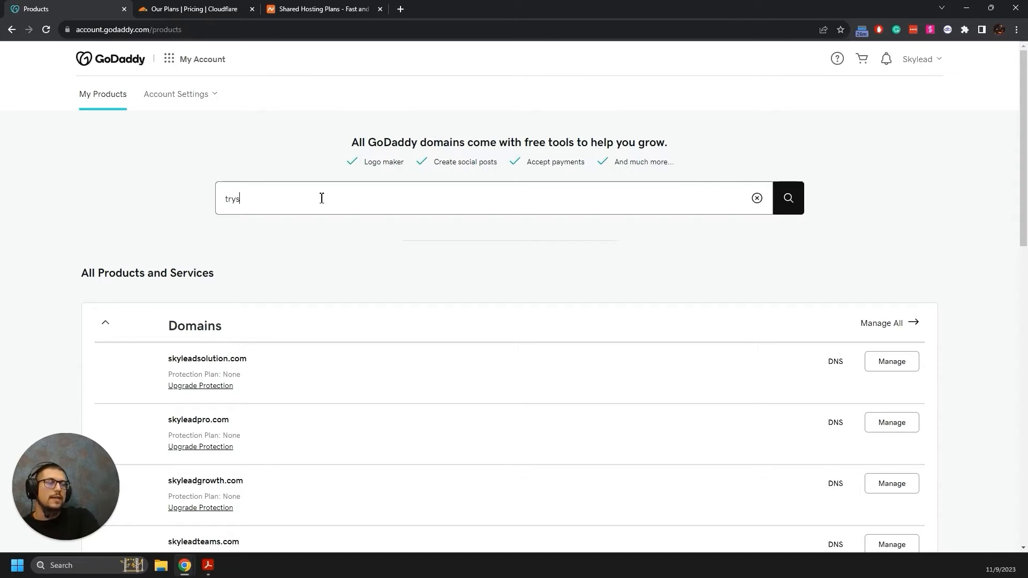
{"action": "type", "text": "kyleadapp"}
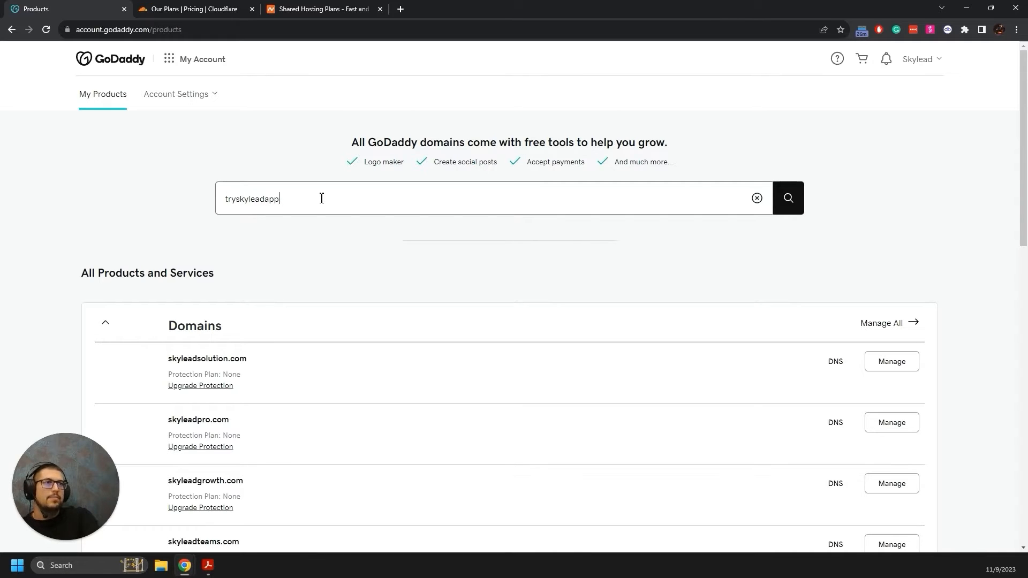
{"action": "type", "text": "."}
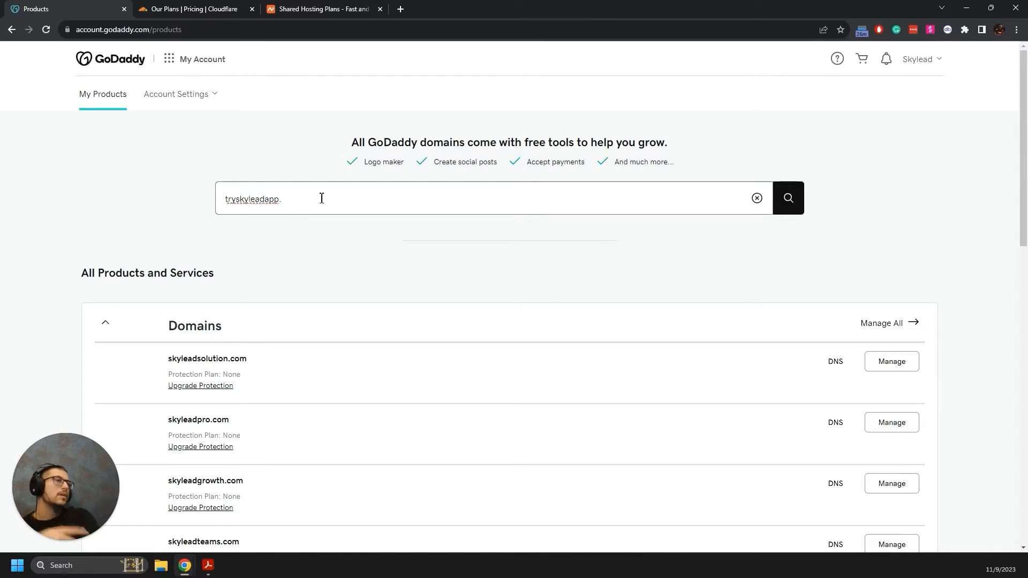
{"action": "type", "text": "com"}
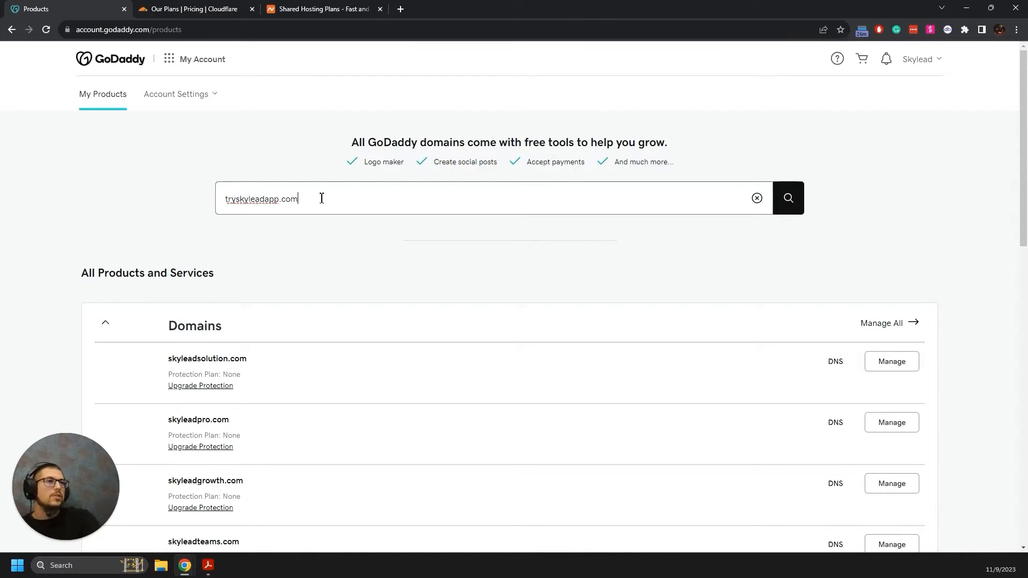
{"action": "left_click", "coordinate": [789, 202]}
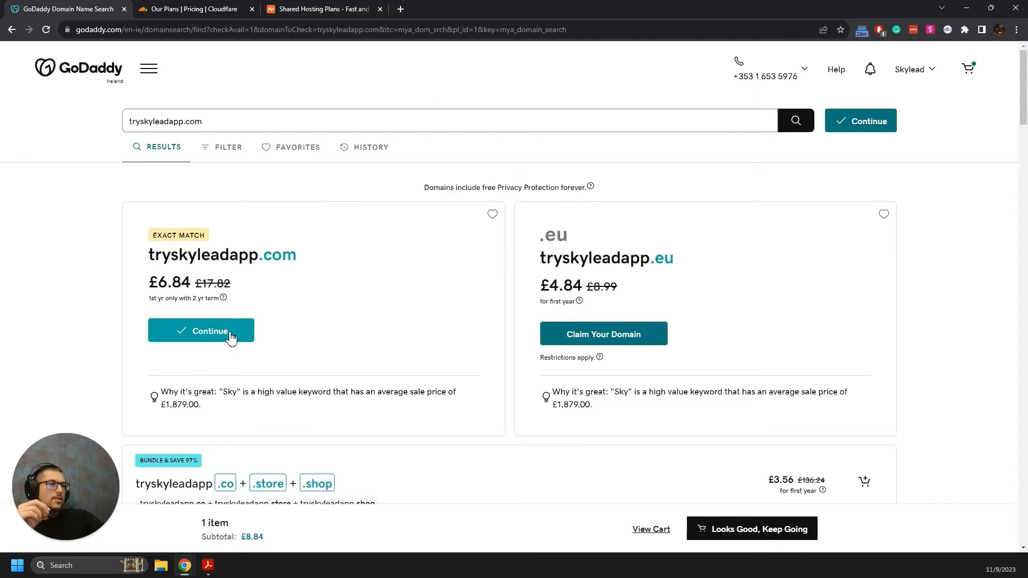
Add tryskyleadapp.com to the cart, declining domain protection, the free website and professional email.
{"action": "left_click", "coordinate": [233, 332]}
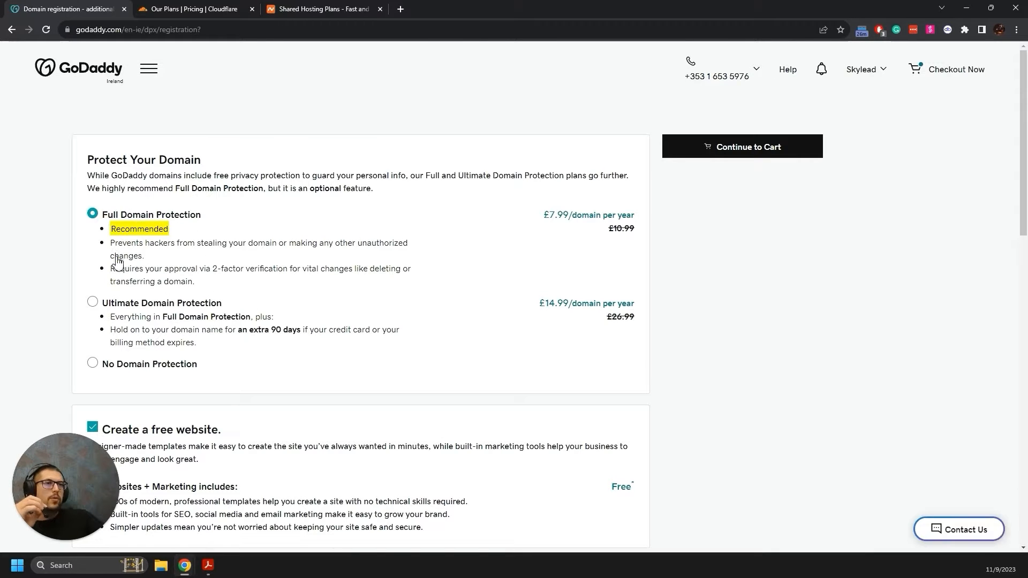
{"action": "scroll", "coordinate": [118, 270], "scroll_direction": "down", "scroll_amount": 2}
{"action": "left_click", "coordinate": [94, 256]}
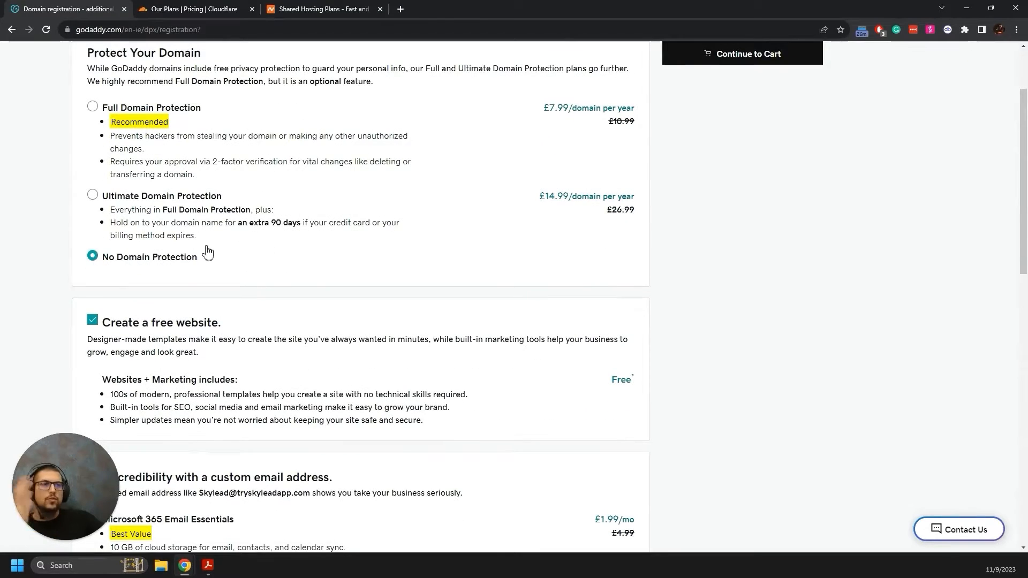
{"action": "left_click", "coordinate": [93, 320]}
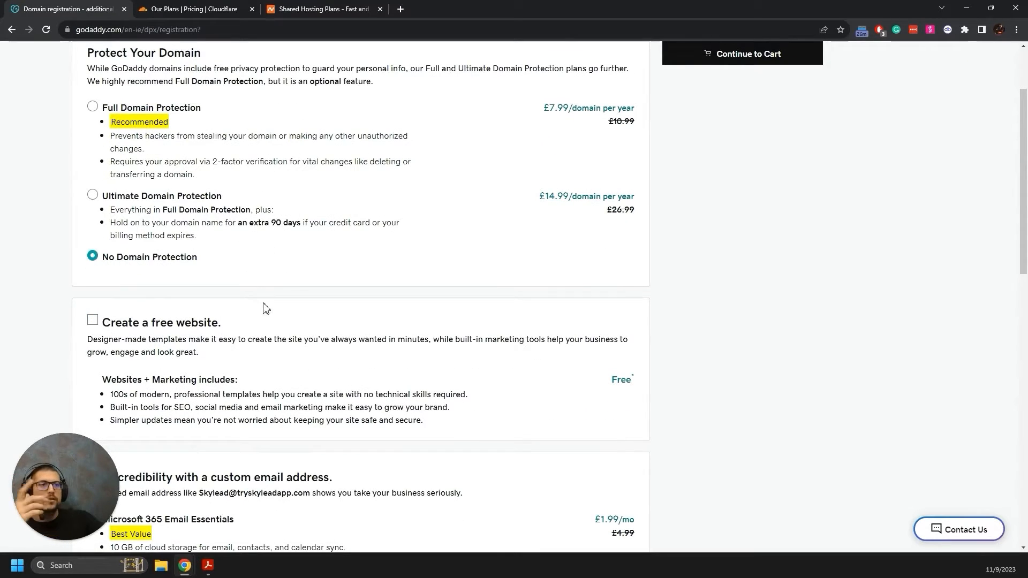
{"action": "scroll", "coordinate": [265, 308], "scroll_direction": "down", "scroll_amount": 5}
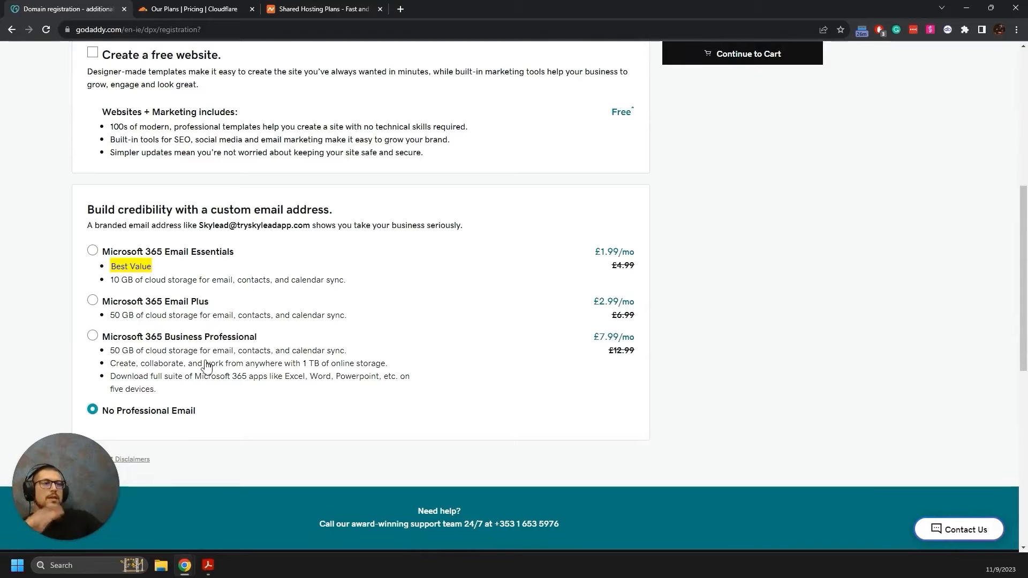
{"action": "scroll", "coordinate": [220, 327], "scroll_direction": "down", "scroll_amount": 1}
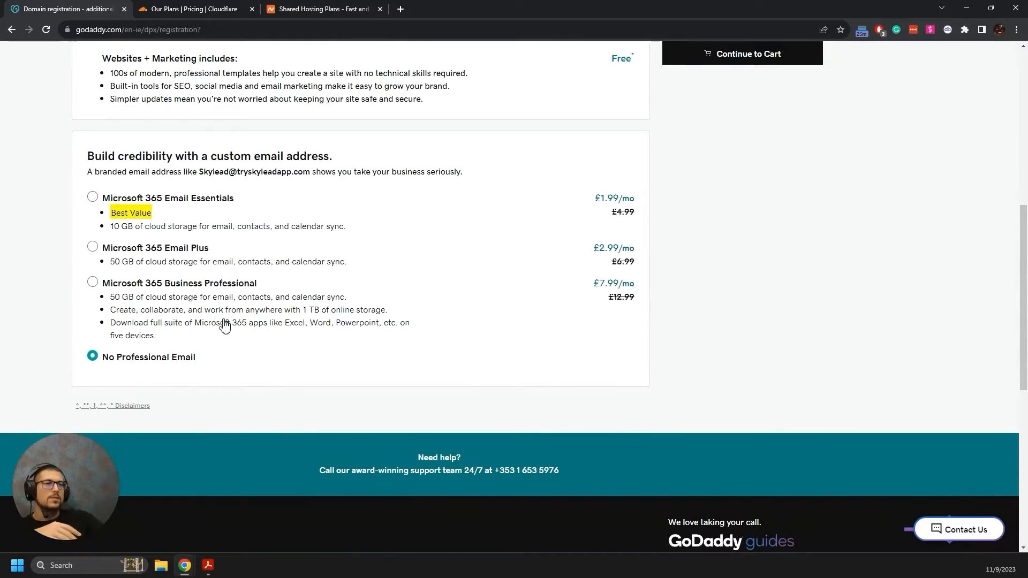
{"action": "scroll", "coordinate": [391, 321], "scroll_direction": "up", "scroll_amount": 3}
{"action": "scroll", "coordinate": [391, 322], "scroll_direction": "up", "scroll_amount": 4}
{"action": "left_click", "coordinate": [717, 97]}
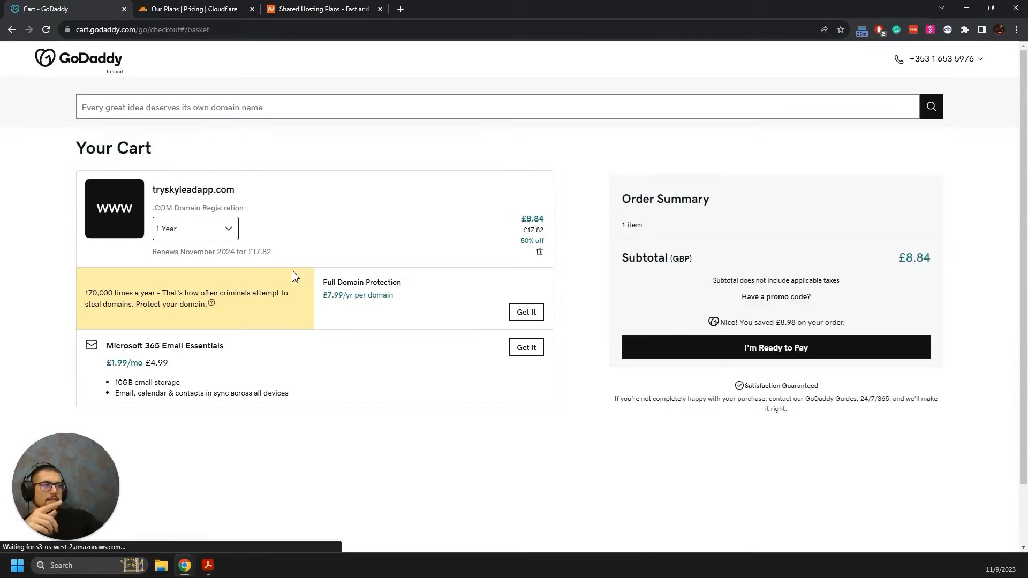
Review the registration length options and keep the term at 1 Year.
{"action": "left_click", "coordinate": [222, 229]}
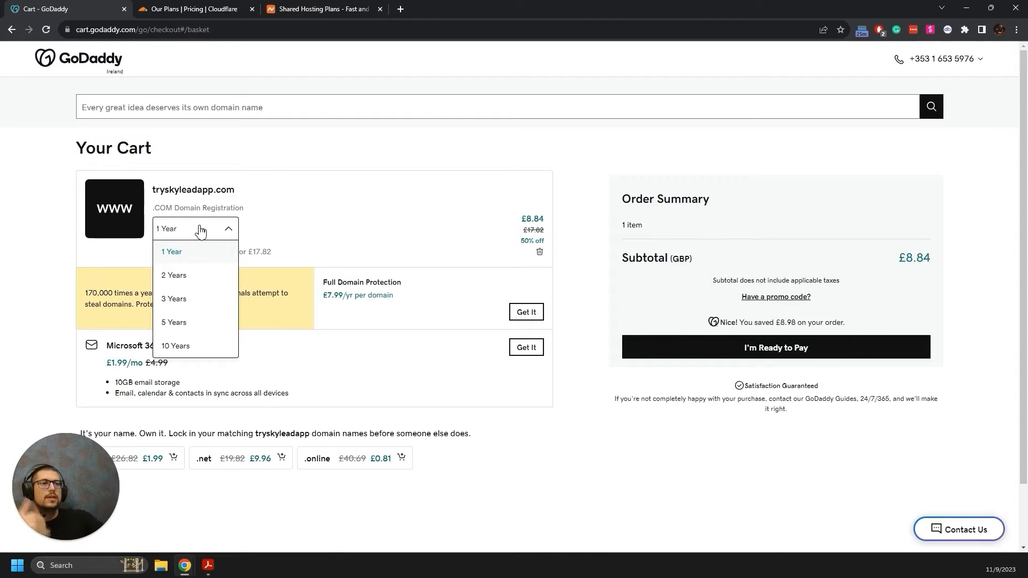
{"action": "left_click", "coordinate": [185, 236]}
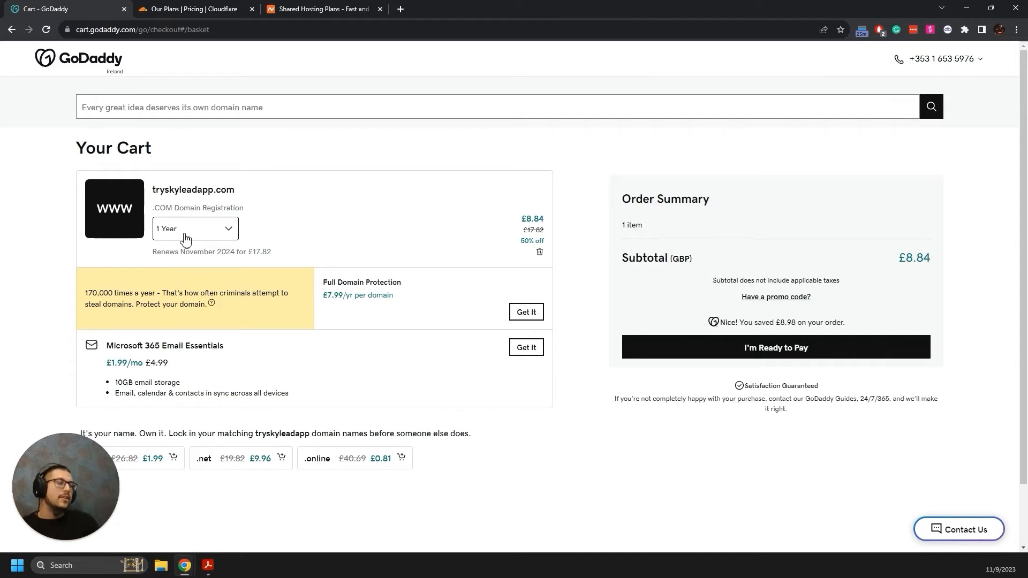
{"action": "left_click", "coordinate": [181, 234]}
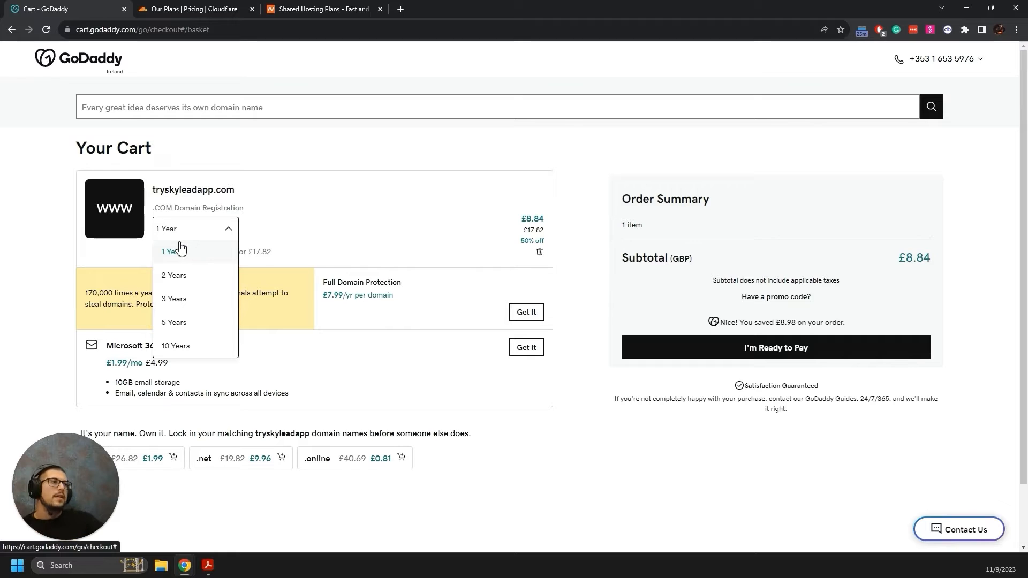
{"action": "left_click", "coordinate": [200, 228]}
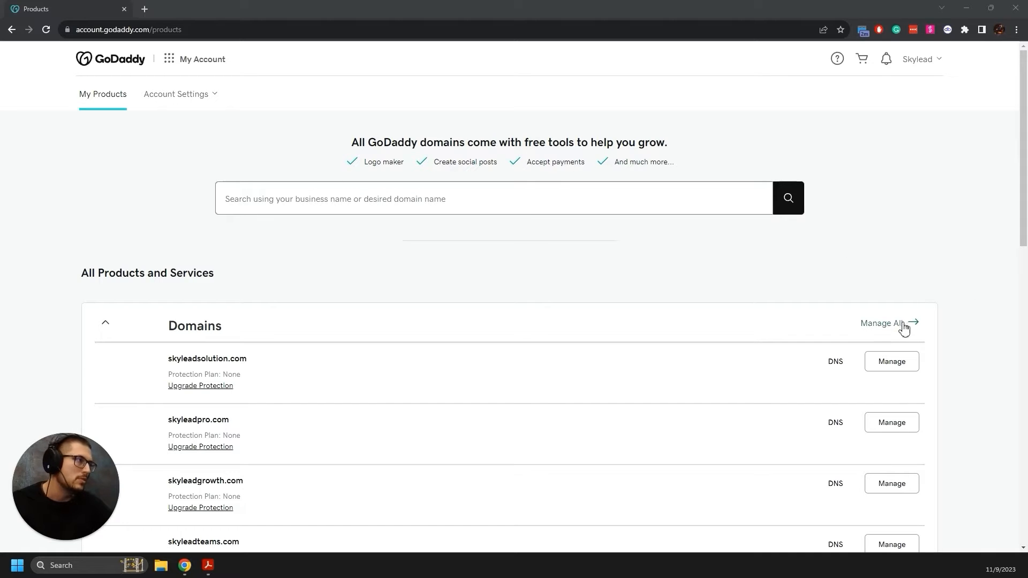
Open tryskyleadapp.com from the Domain Portfolio and view its DNS records.
{"action": "left_click", "coordinate": [884, 327]}
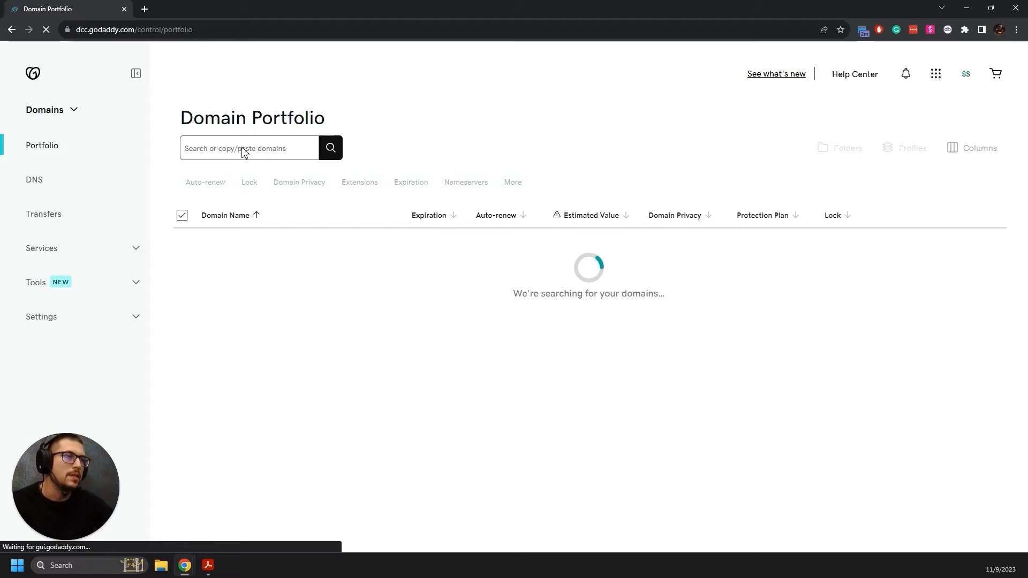
{"action": "scroll", "coordinate": [314, 225], "scroll_direction": "down", "scroll_amount": 5}
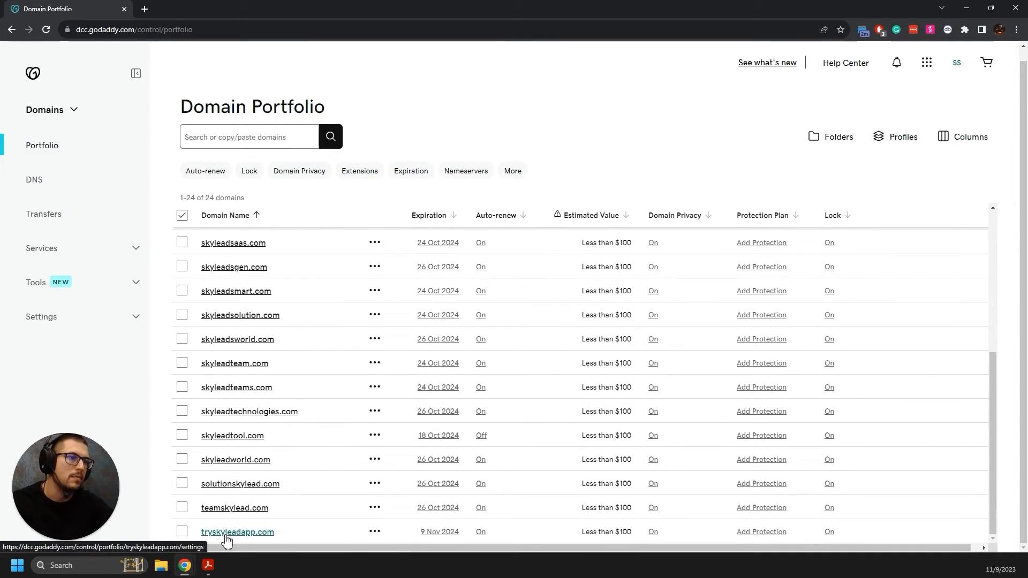
{"action": "left_click", "coordinate": [226, 536]}
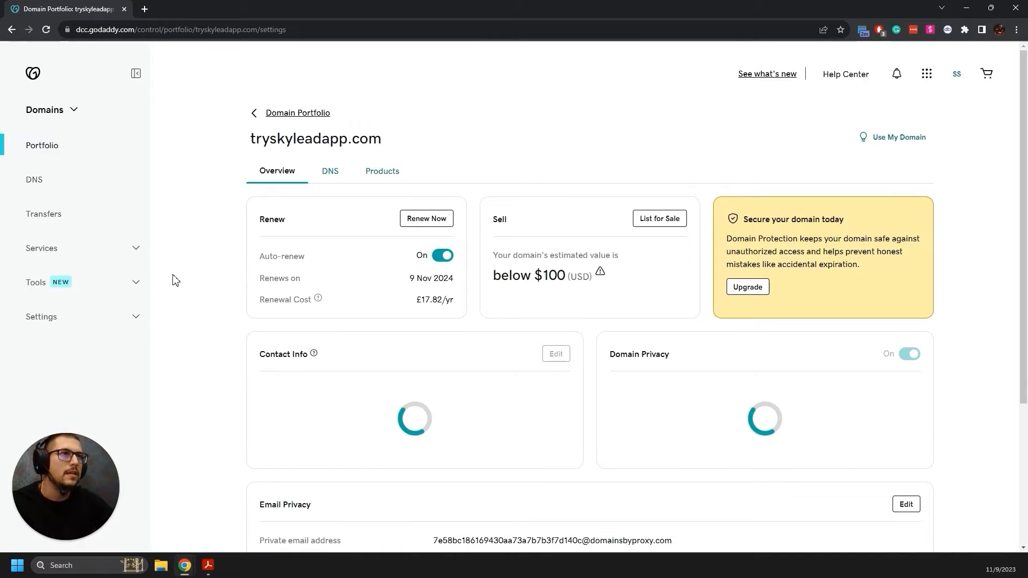
{"action": "left_click", "coordinate": [333, 172]}
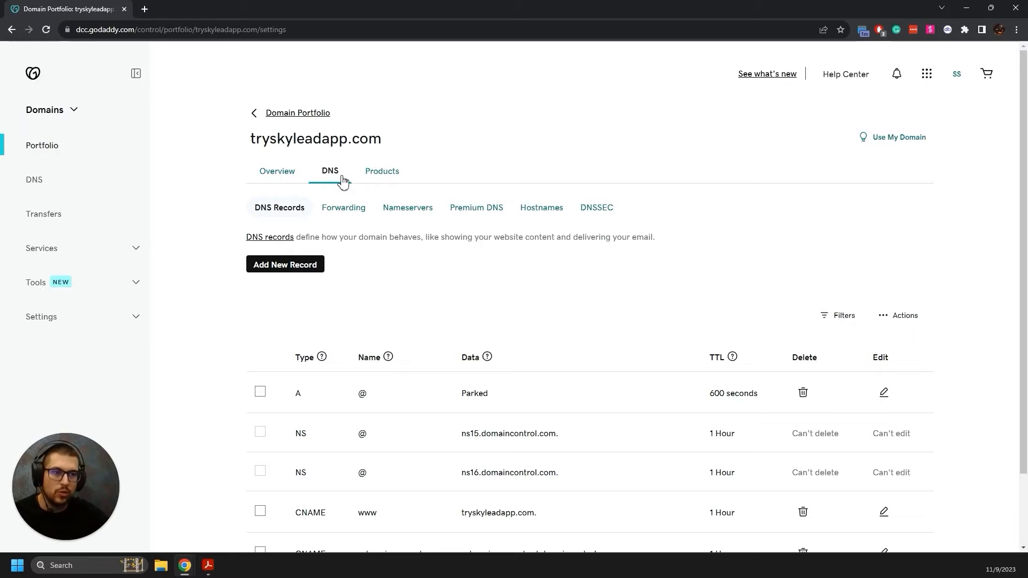
Show the Forwarding settings for tryskyleadapp.com.
{"action": "left_click", "coordinate": [347, 210]}
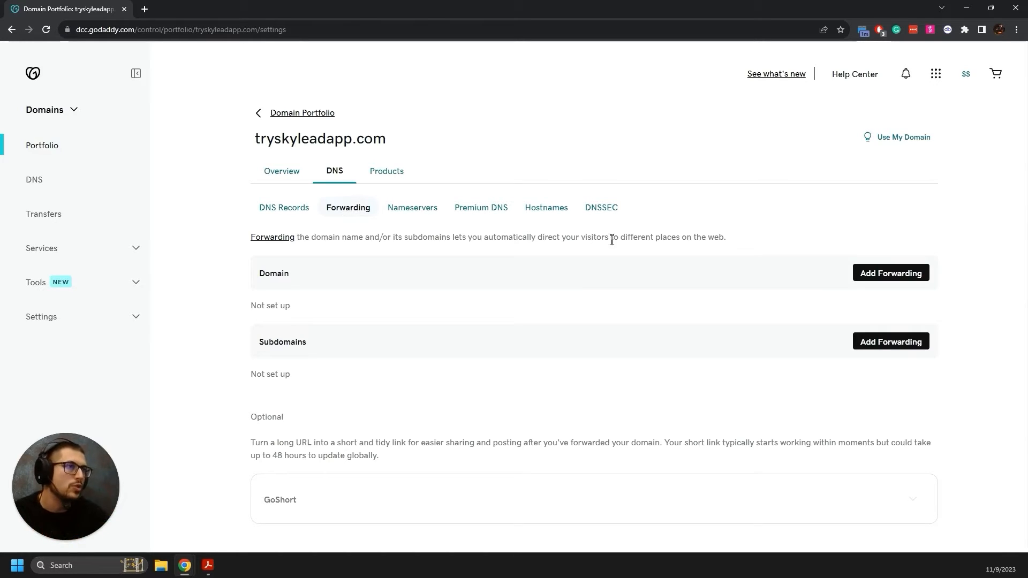
{"action": "left_click", "coordinate": [916, 276]}
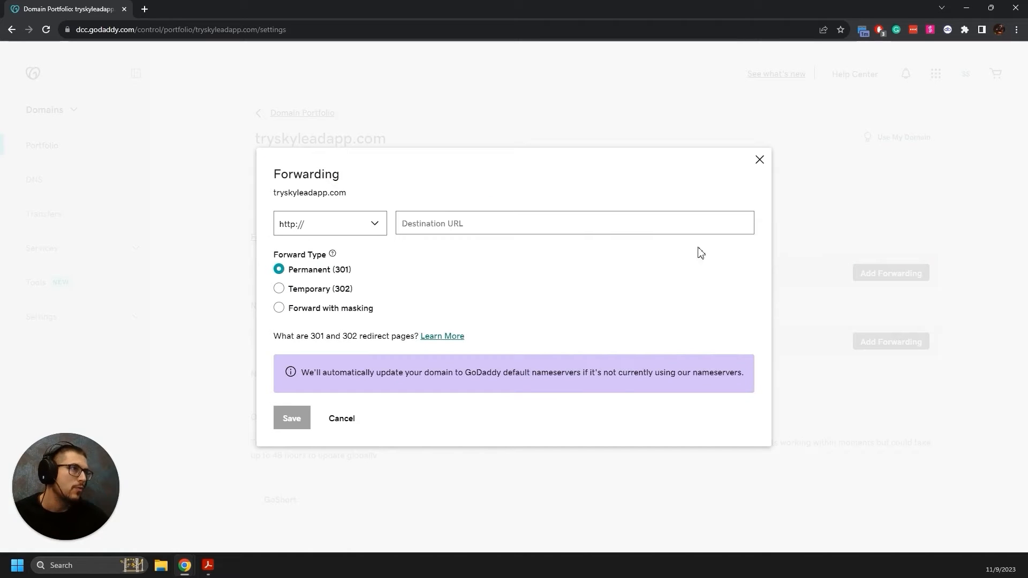
{"action": "left_click", "coordinate": [374, 222]}
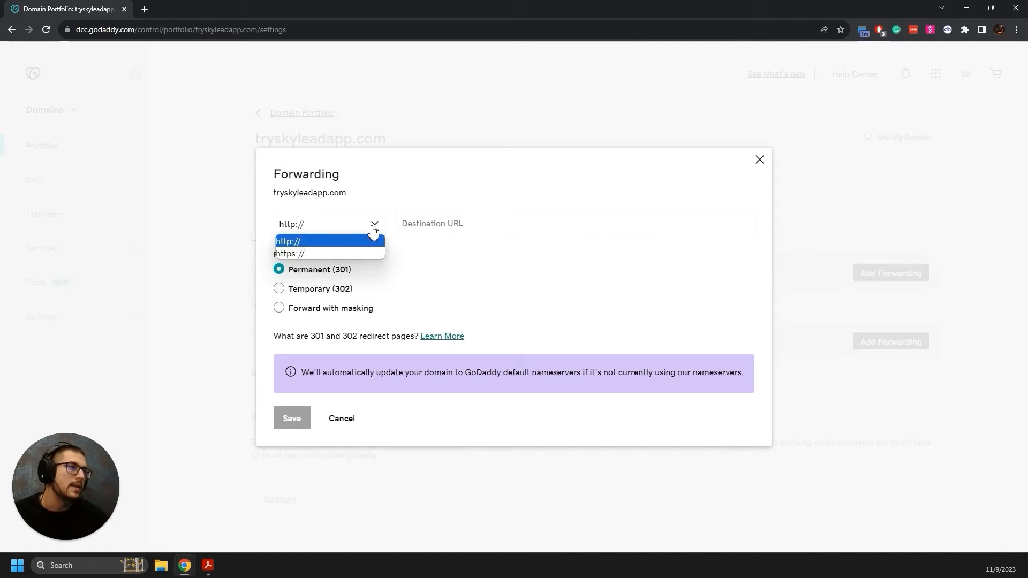
{"action": "left_click", "coordinate": [334, 256]}
{"action": "left_click", "coordinate": [452, 227]}
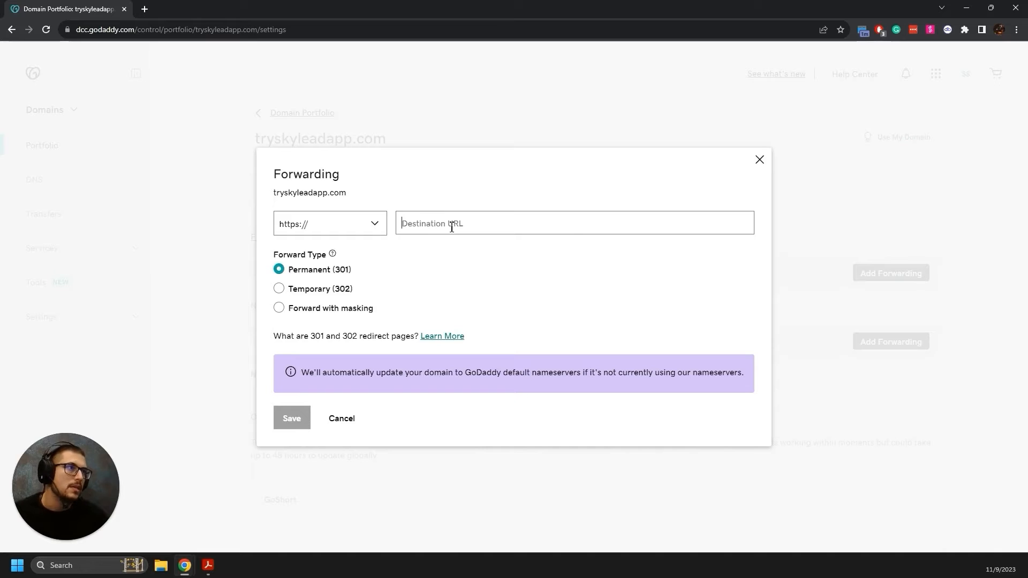
{"action": "type", "text": "skylead.io"}
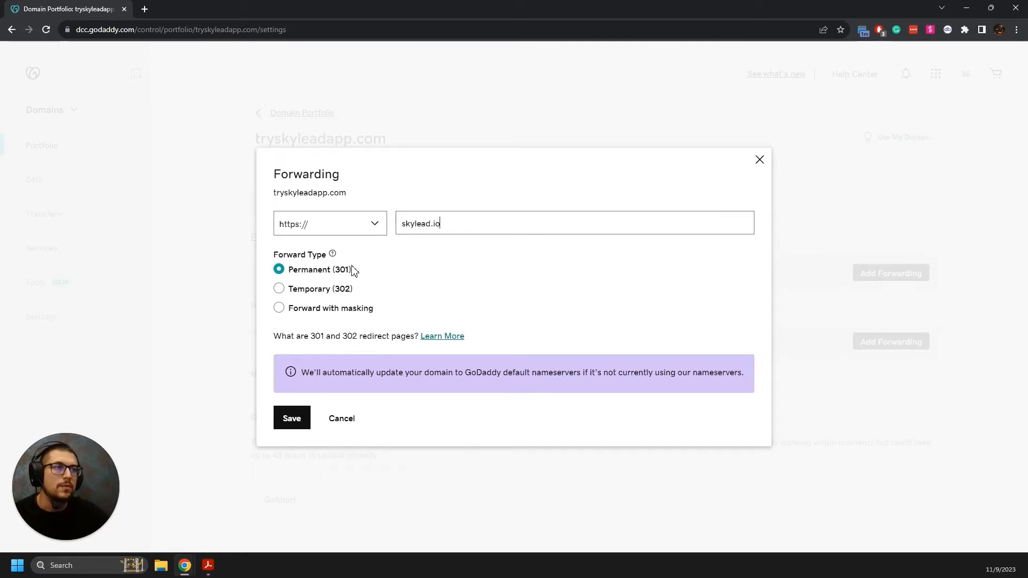
{"action": "left_click", "coordinate": [305, 423]}
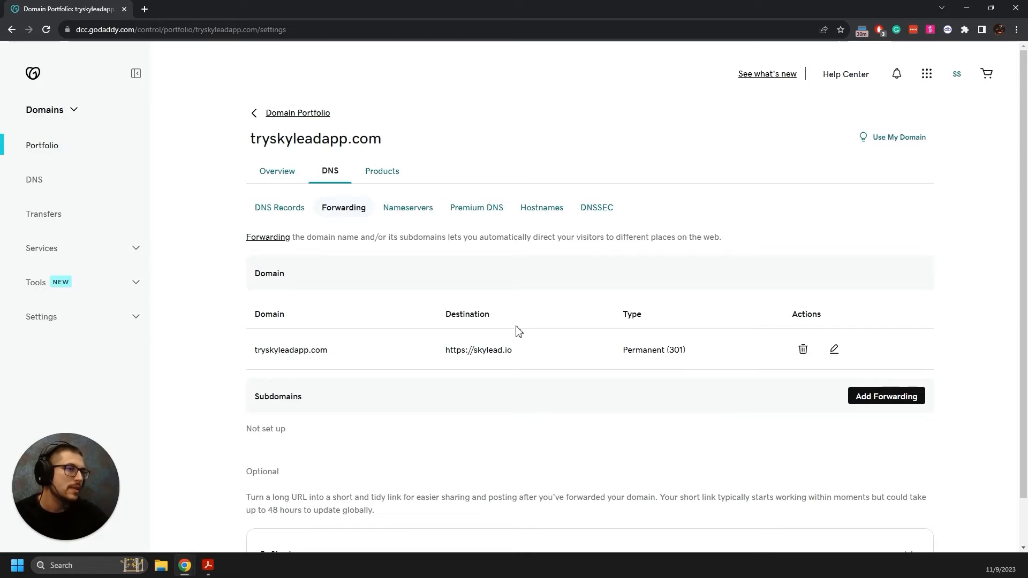
Test tryskyleadapp.com's forwarding in a new tab, then open the workspace.google.com homepage.
{"action": "left_click_drag", "start_coordinate": [340, 354], "coordinate": [255, 352]}
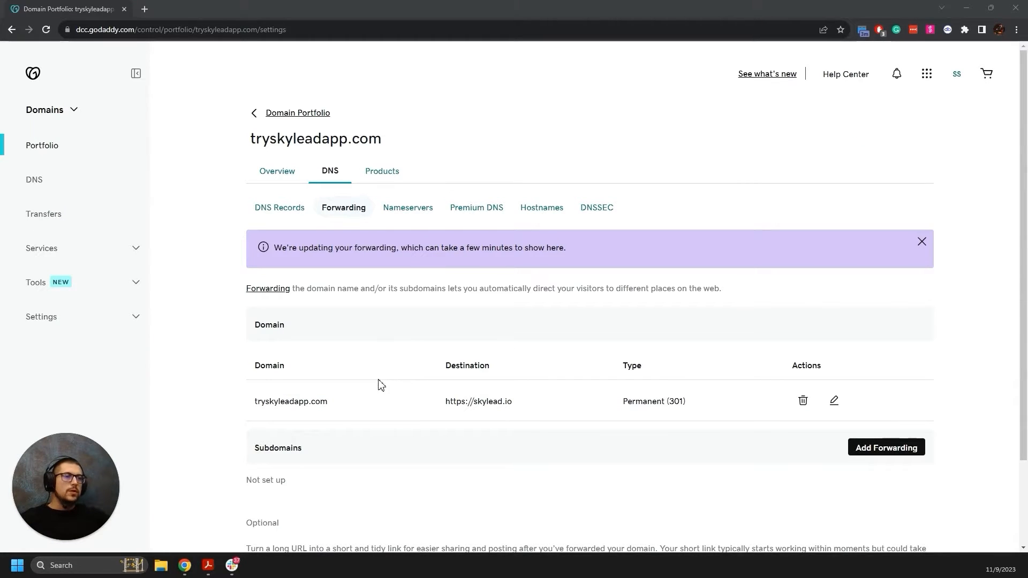
{"action": "left_click_drag", "start_coordinate": [328, 402], "coordinate": [255, 405]}
{"action": "key", "text": "ctrl+c"}
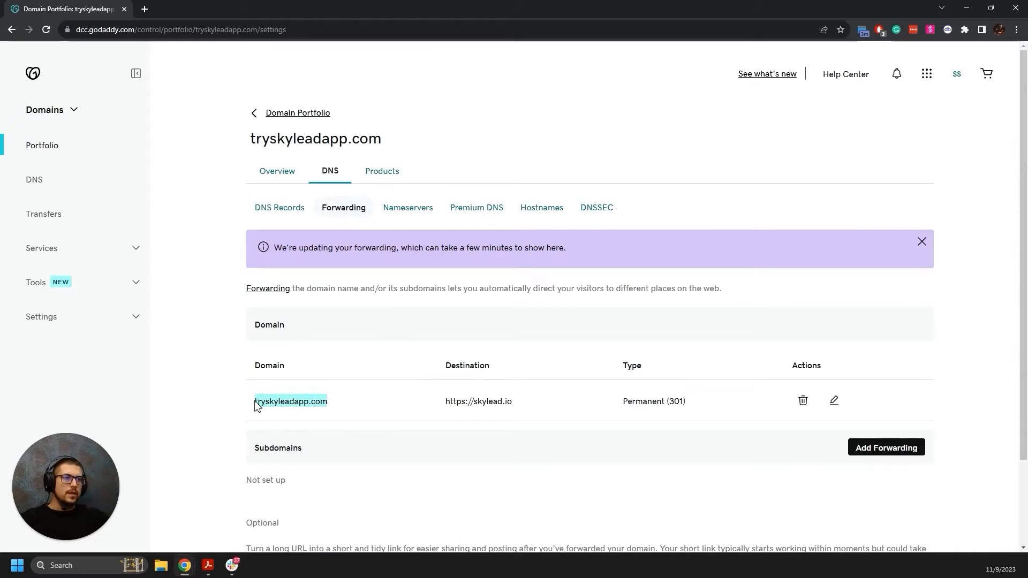
{"action": "left_click", "coordinate": [145, 9]}
{"action": "key", "text": "ctrl+v"}
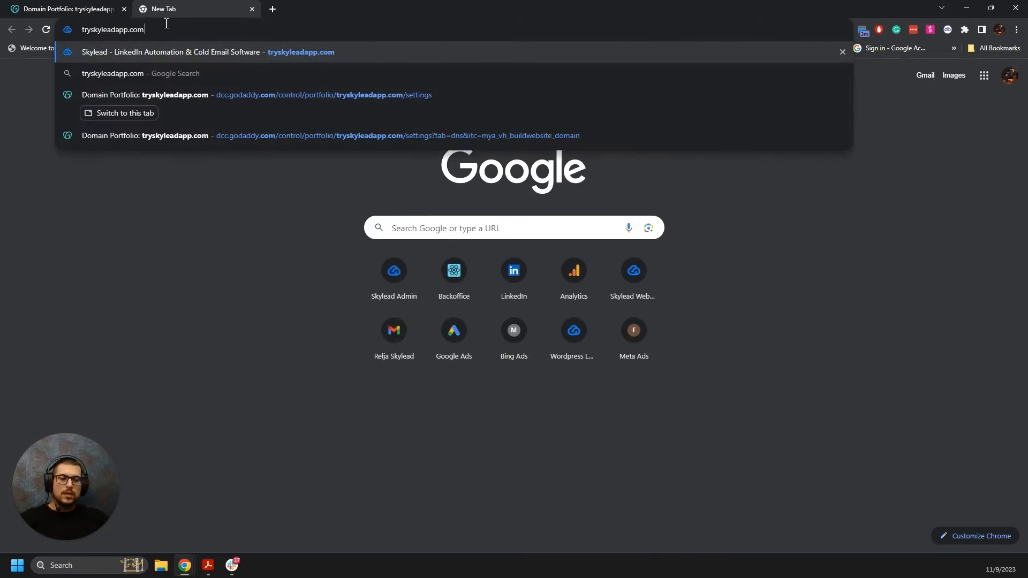
{"action": "key", "text": "Return"}
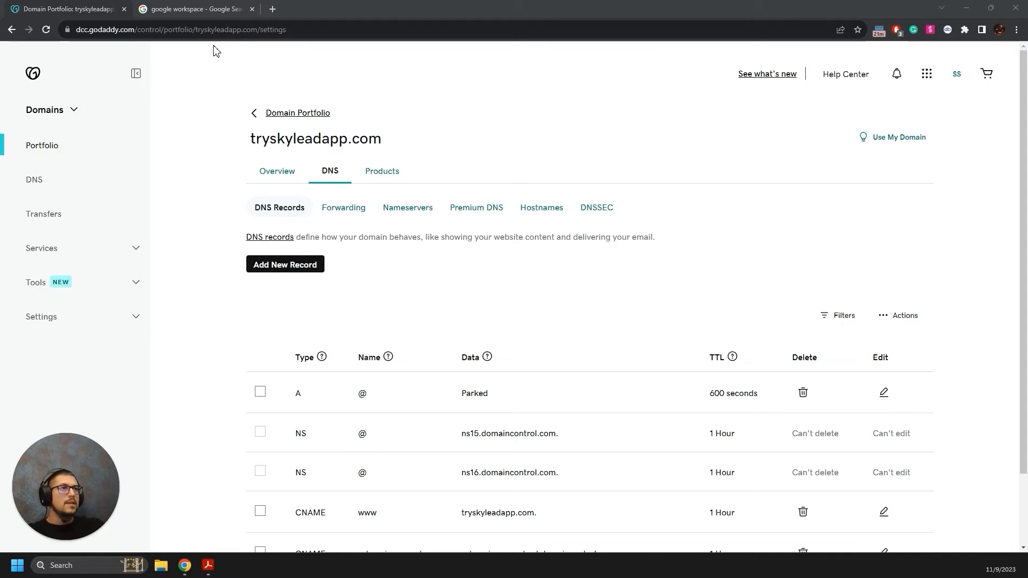
{"action": "left_click", "coordinate": [213, 10]}
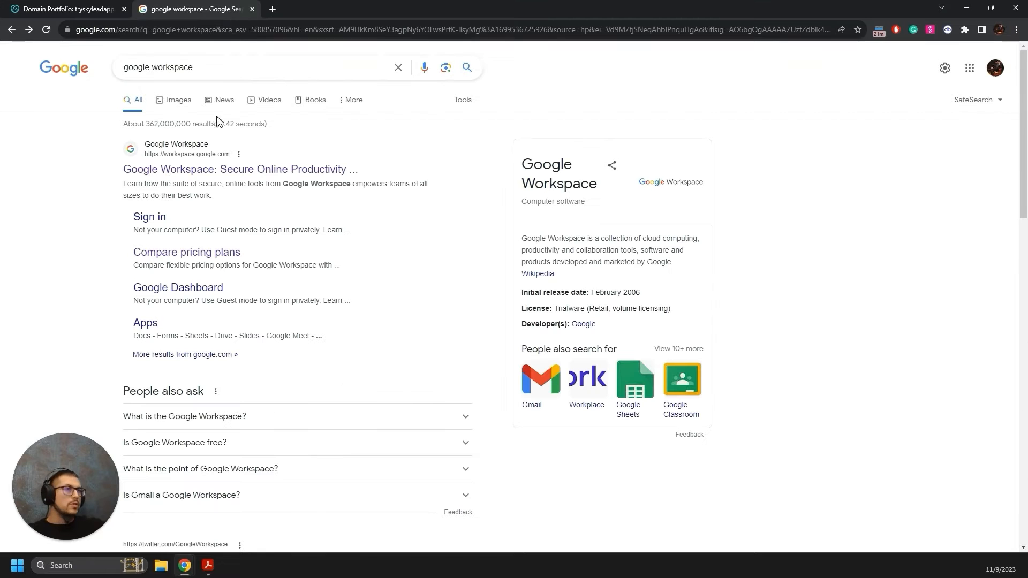
{"action": "left_click", "coordinate": [202, 169]}
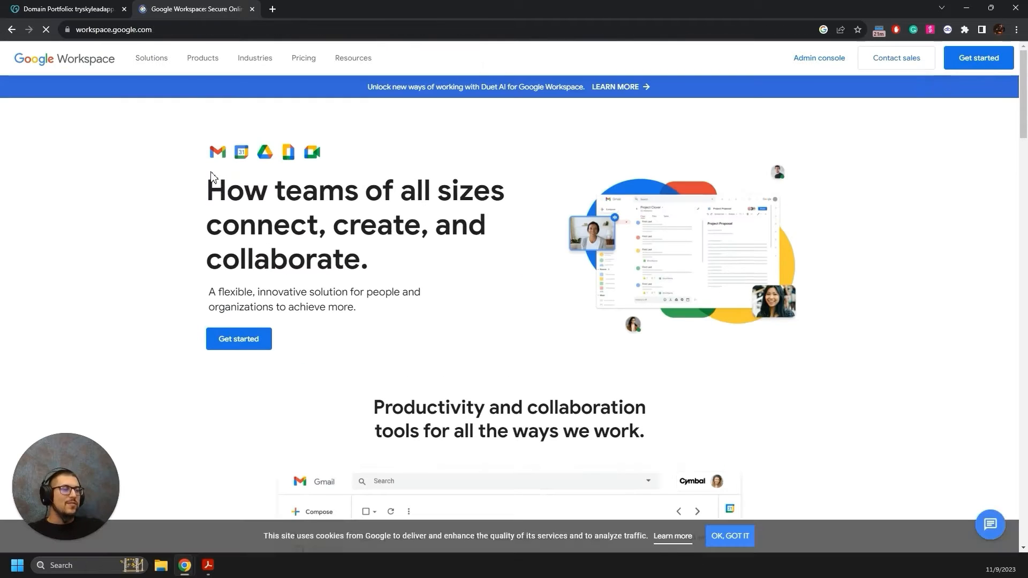
Begin Workspace signup with business name Skylead, 10 - 99 employees and region Serbia.
{"action": "left_click", "coordinate": [234, 345]}
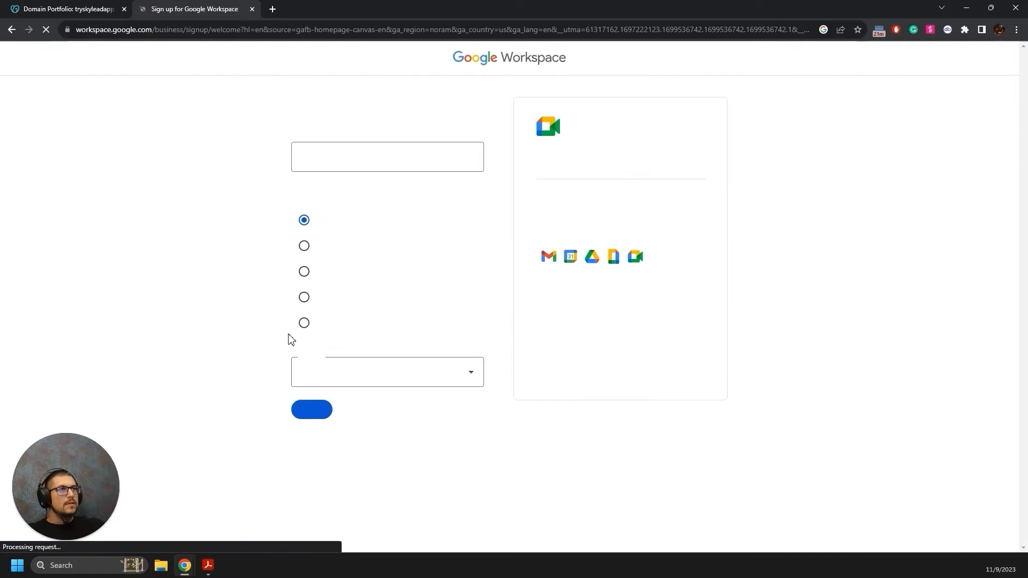
{"action": "left_click", "coordinate": [358, 162]}
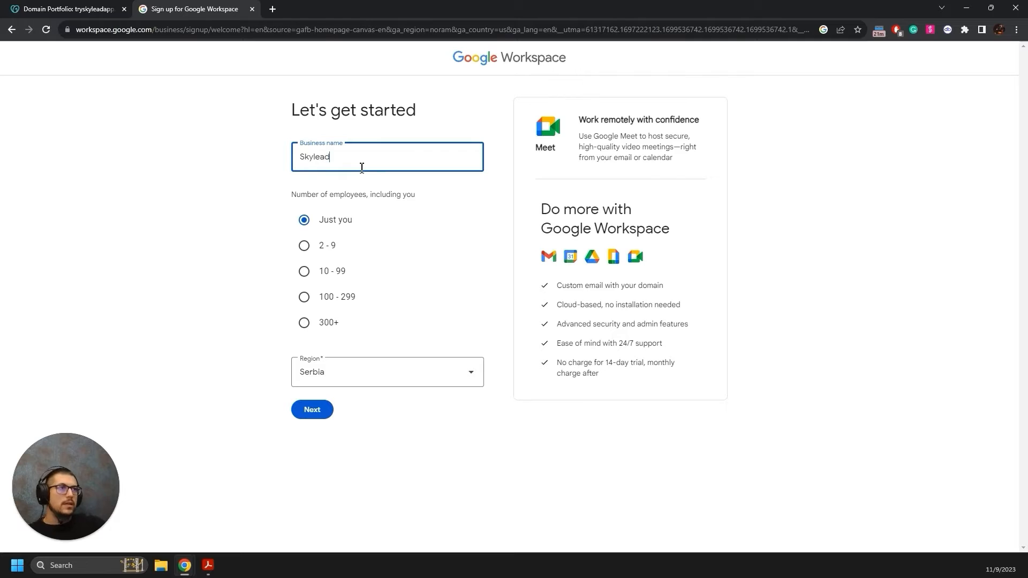
{"action": "left_click", "coordinate": [304, 271]}
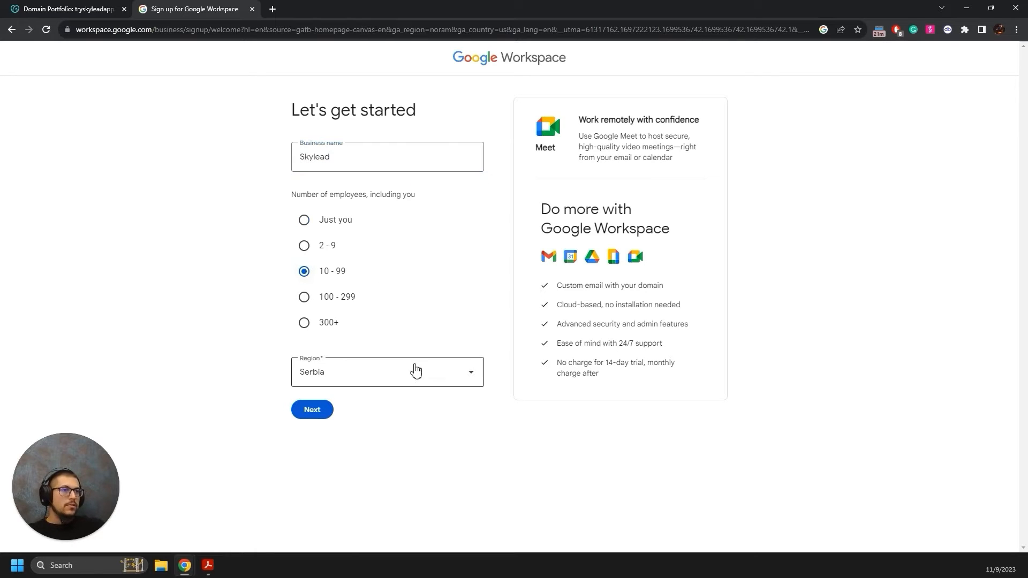
{"action": "left_click", "coordinate": [310, 409]}
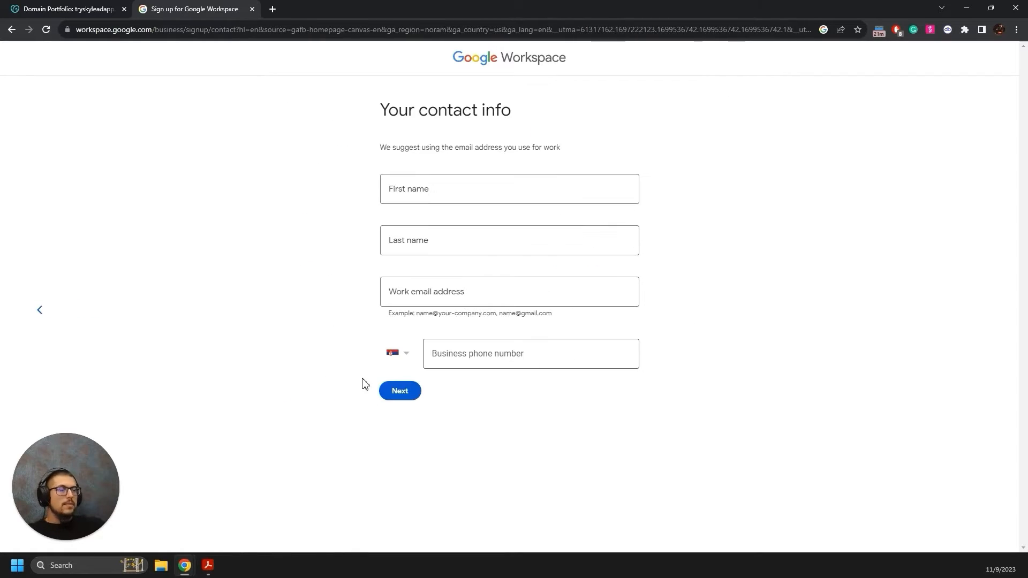
Enter the contact's first name, last name and work email on tryskyleadapp, then submit the contact info.
{"action": "left_click", "coordinate": [437, 189]}
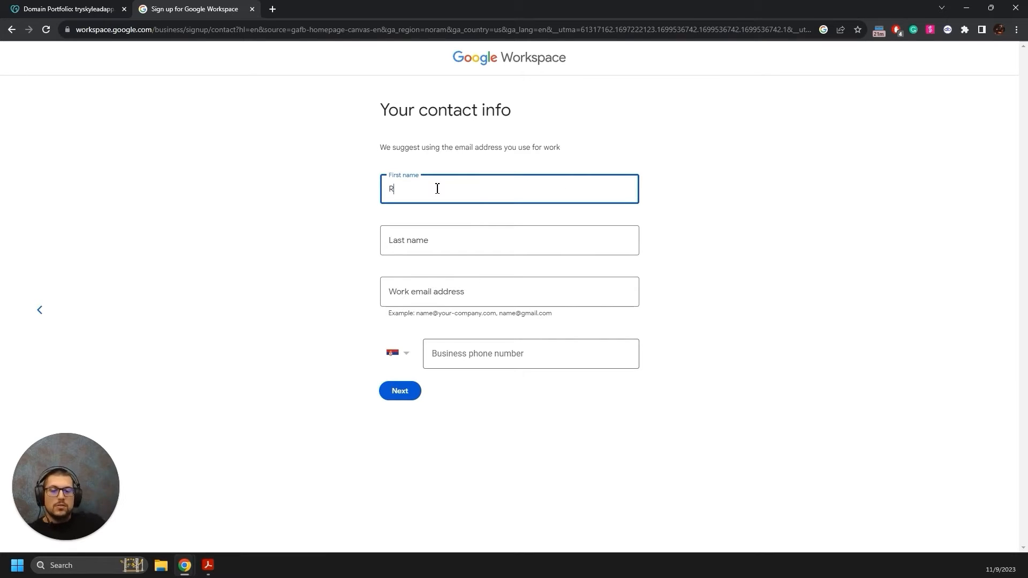
{"action": "key", "text": "Tab"}
{"action": "key", "text": "Tab"}
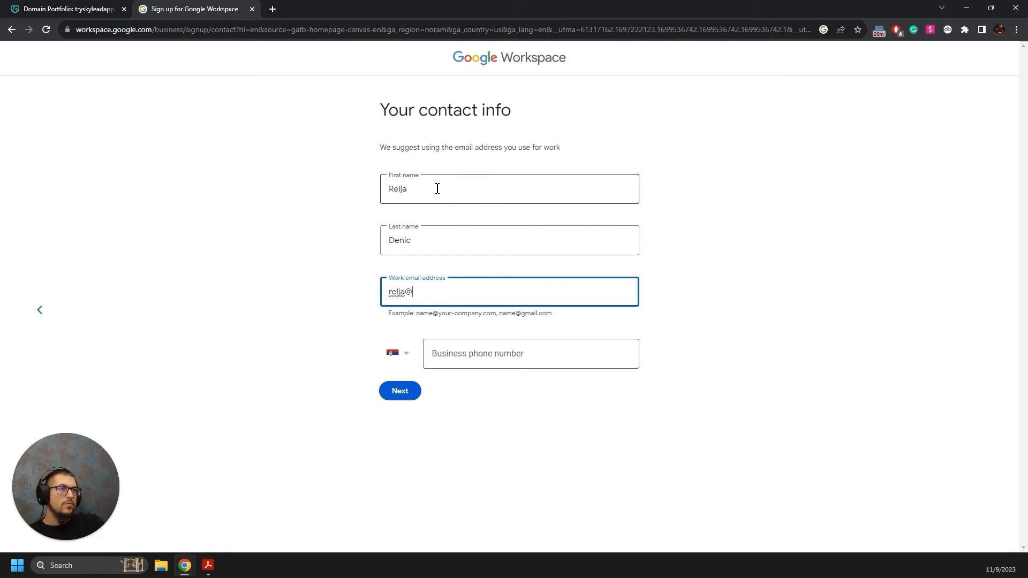
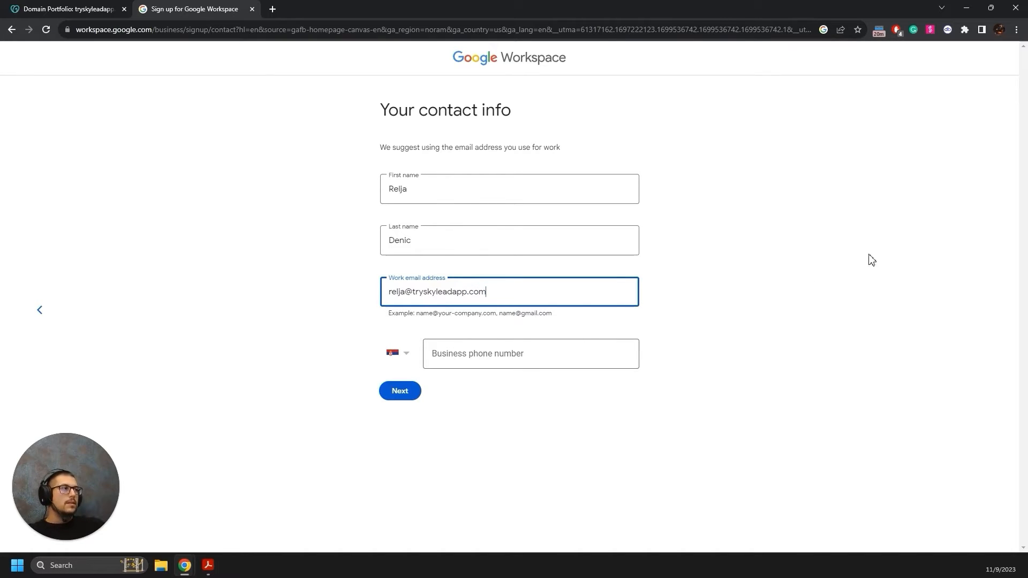
{"action": "key", "text": "Return"}
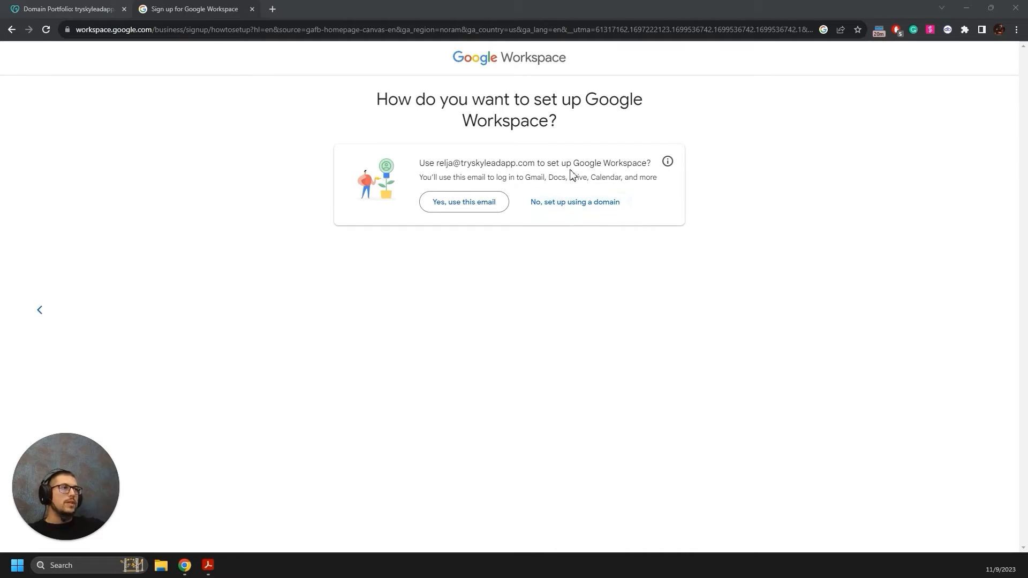
Choose to set up Workspace with the existing domain tryskyleadapp.com and confirm using it.
{"action": "left_click", "coordinate": [578, 207]}
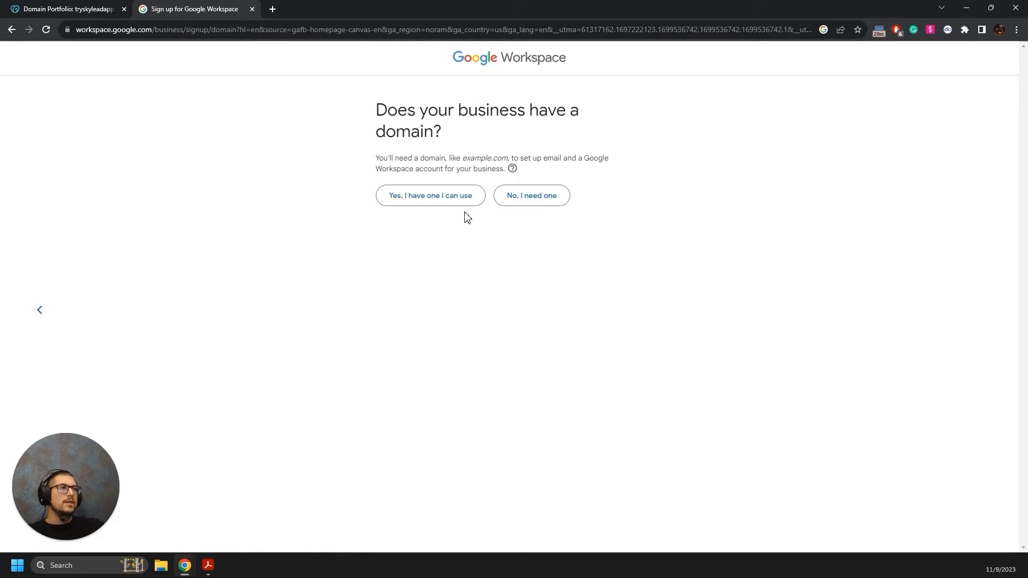
{"action": "left_click", "coordinate": [431, 198]}
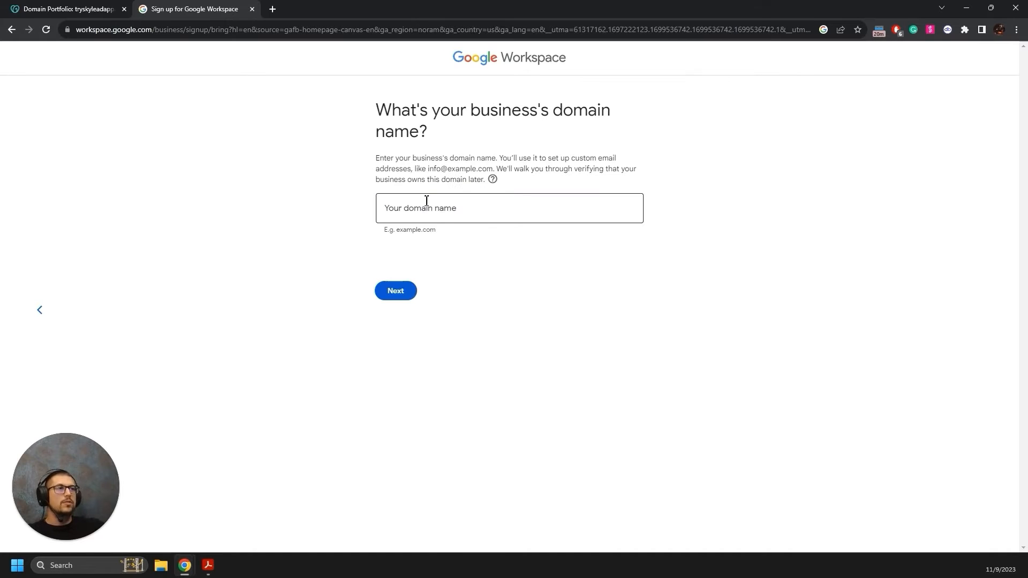
{"action": "left_click", "coordinate": [449, 211]}
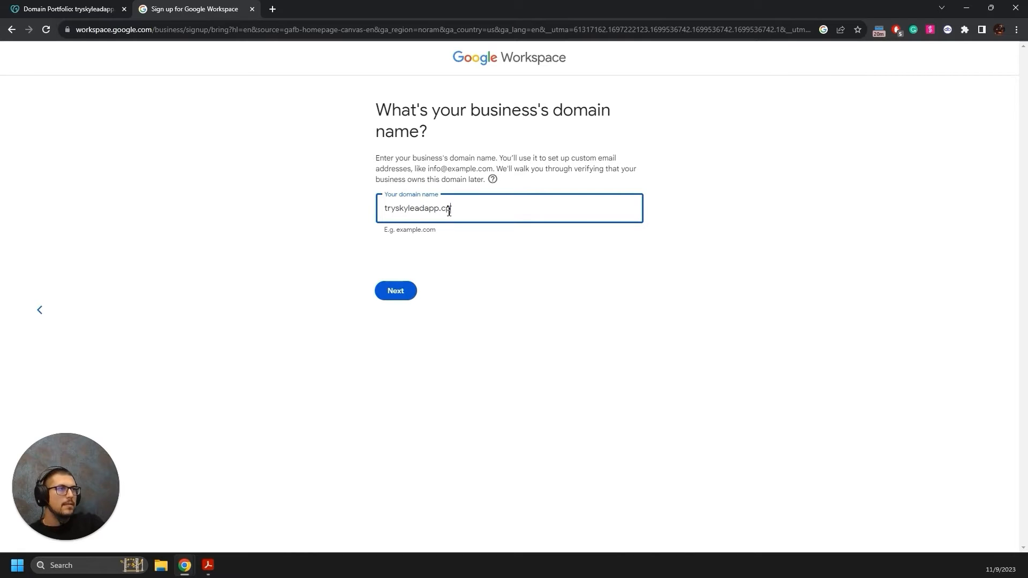
{"action": "type", "text": "tryskyleadapp.com"}
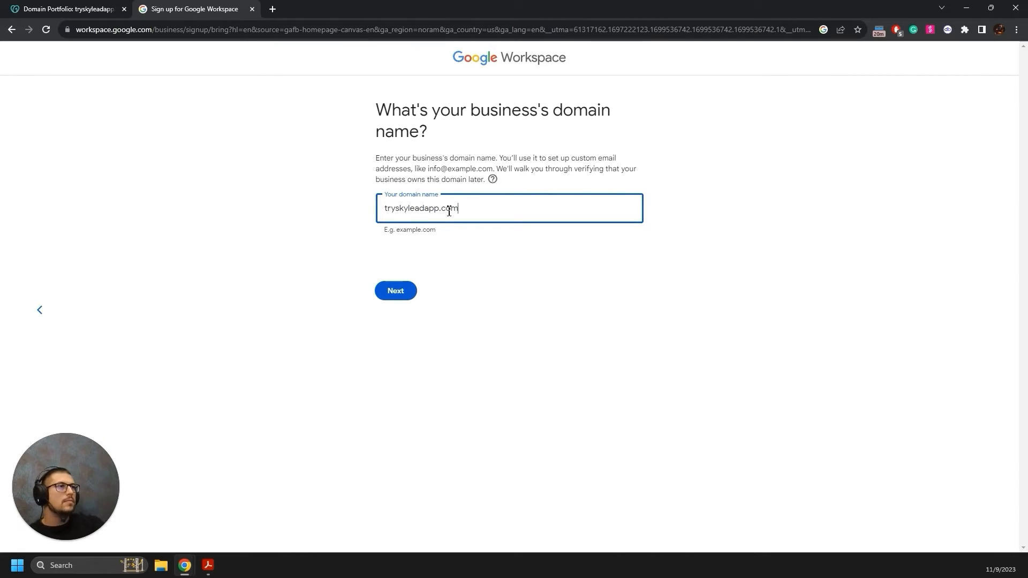
{"action": "left_click", "coordinate": [403, 294]}
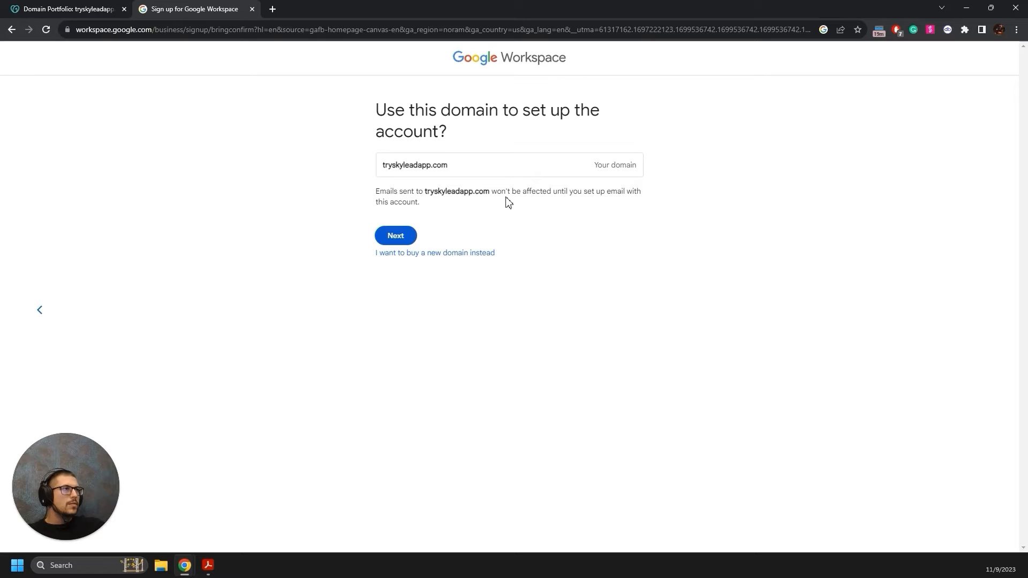
{"action": "left_click", "coordinate": [402, 238]}
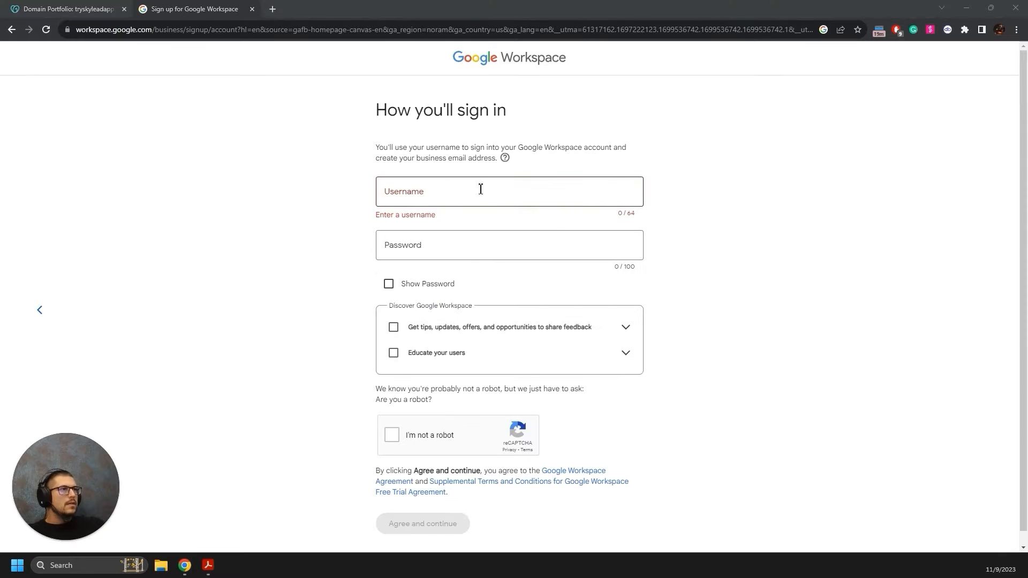
Set the sign-in username and password, pass the robot check, agree to the terms, and dismiss the save-password prompt.
{"action": "left_click", "coordinate": [323, 189]}
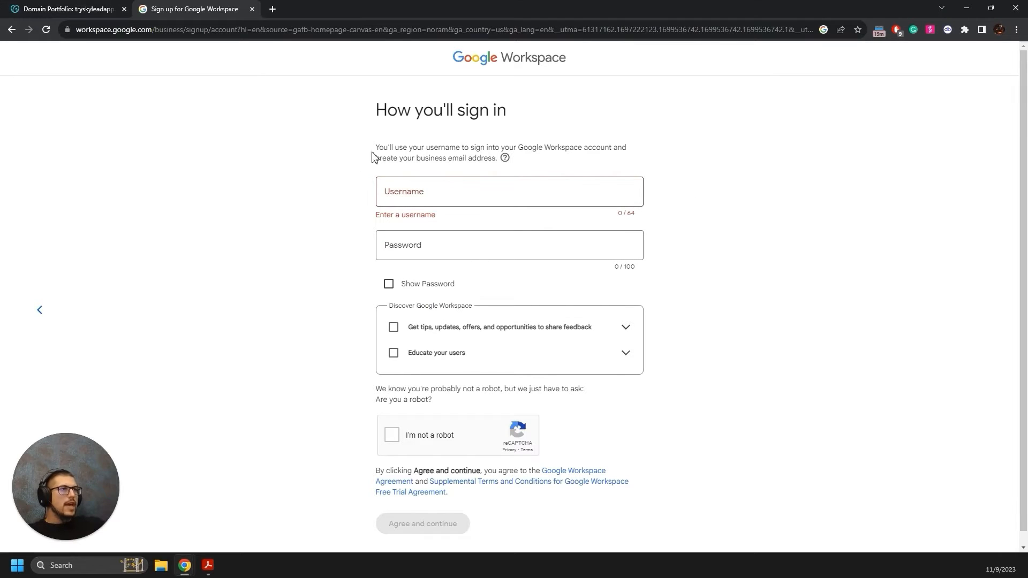
{"action": "left_click", "coordinate": [435, 188]}
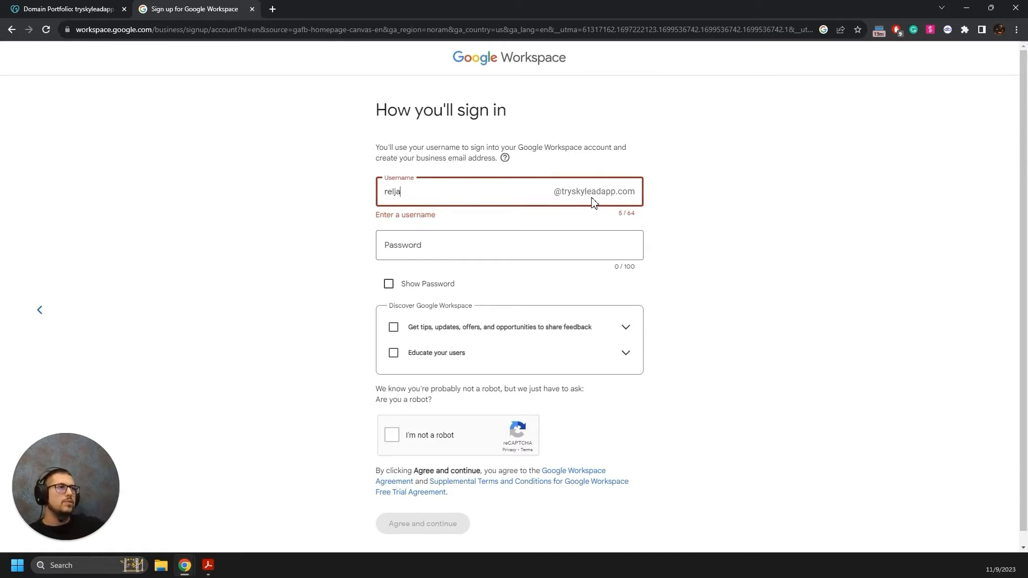
{"action": "left_click", "coordinate": [487, 243]}
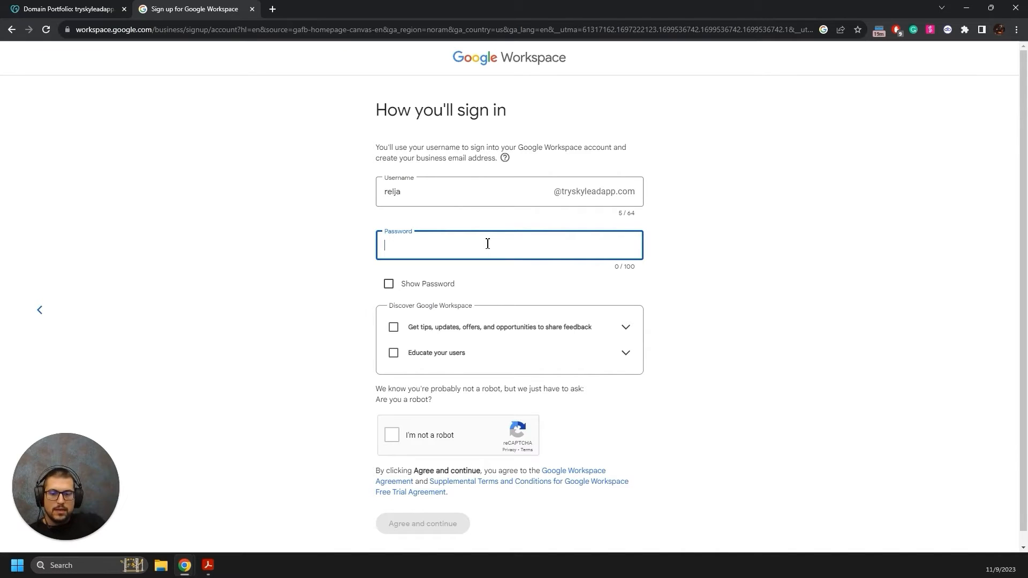
{"action": "type", "text": "•••"}
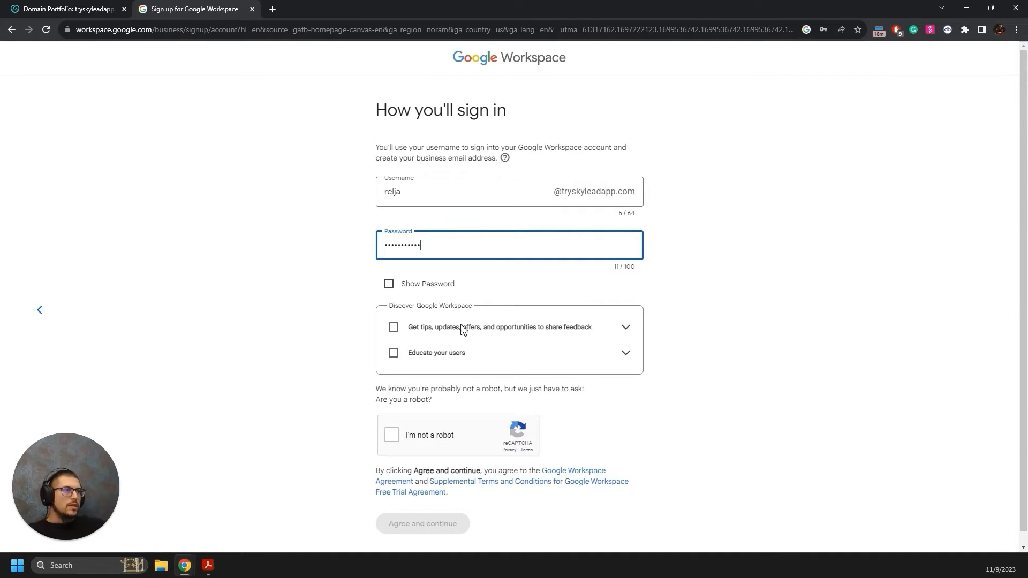
{"action": "left_click", "coordinate": [397, 440]}
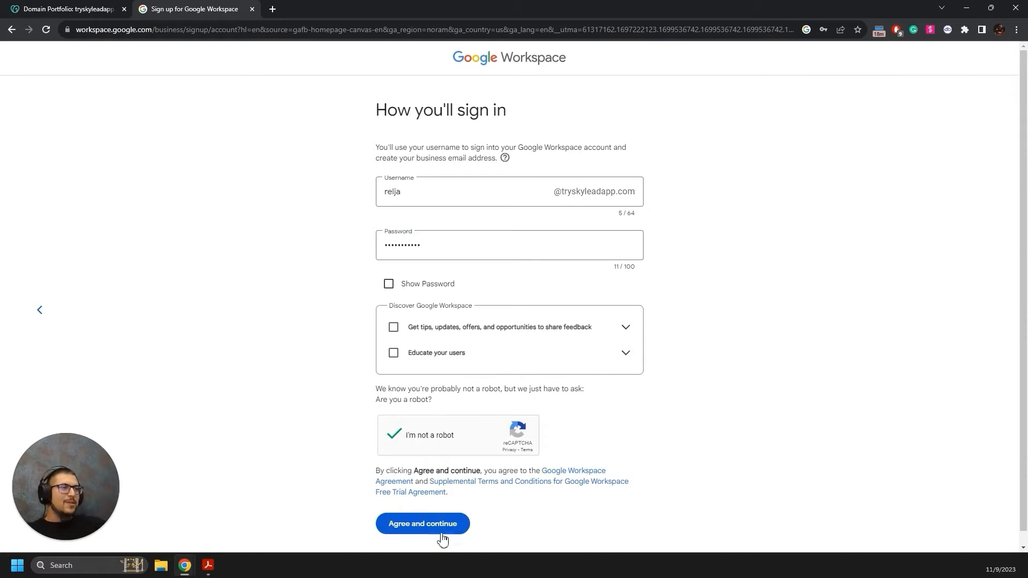
{"action": "left_click", "coordinate": [444, 531]}
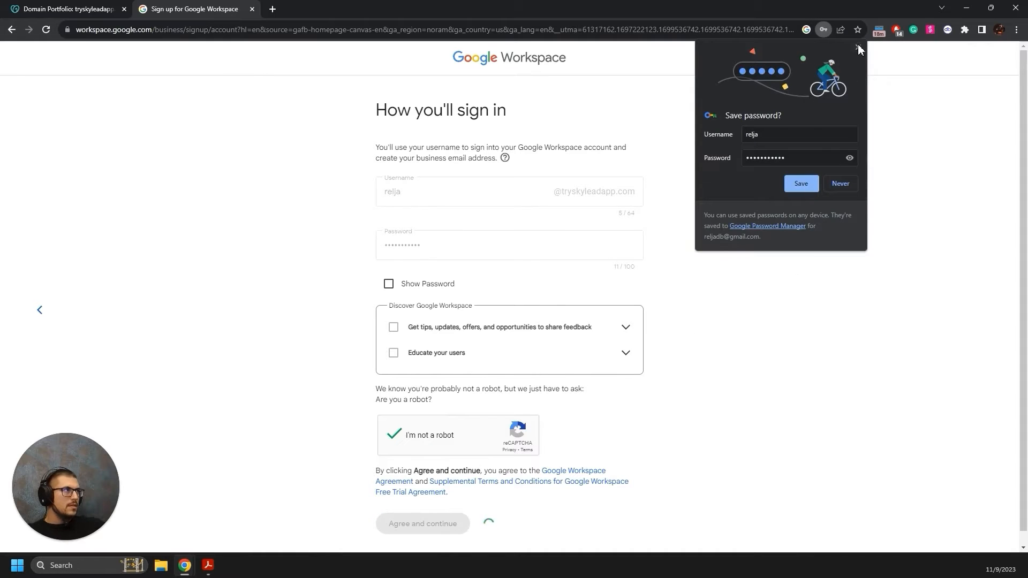
{"action": "left_click", "coordinate": [858, 48]}
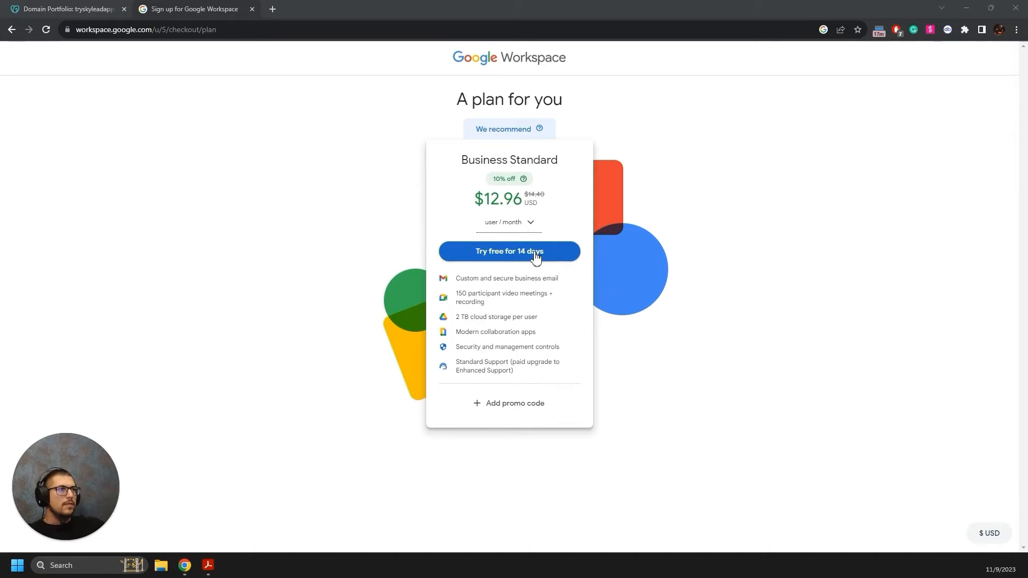
Check the payment plan options, then start the 14-day Business Standard free trial and review checkout.
{"action": "left_click", "coordinate": [522, 225]}
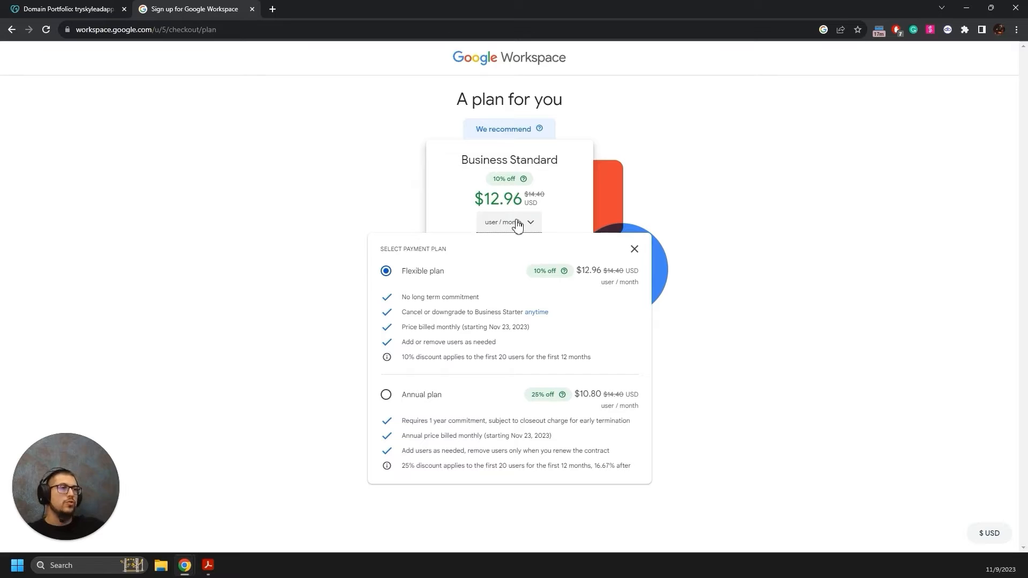
{"action": "left_click", "coordinate": [512, 223]}
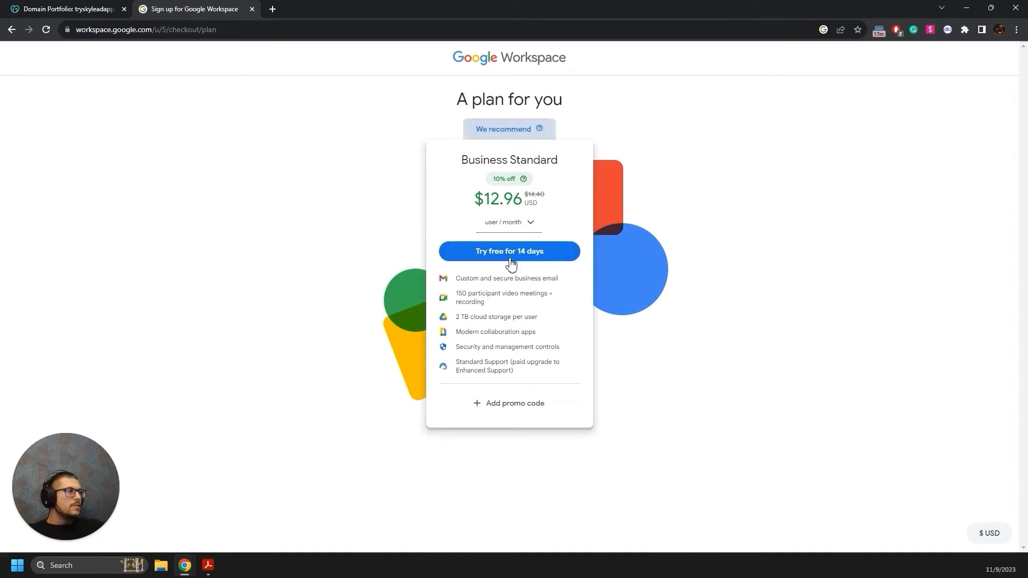
{"action": "left_click", "coordinate": [506, 262]}
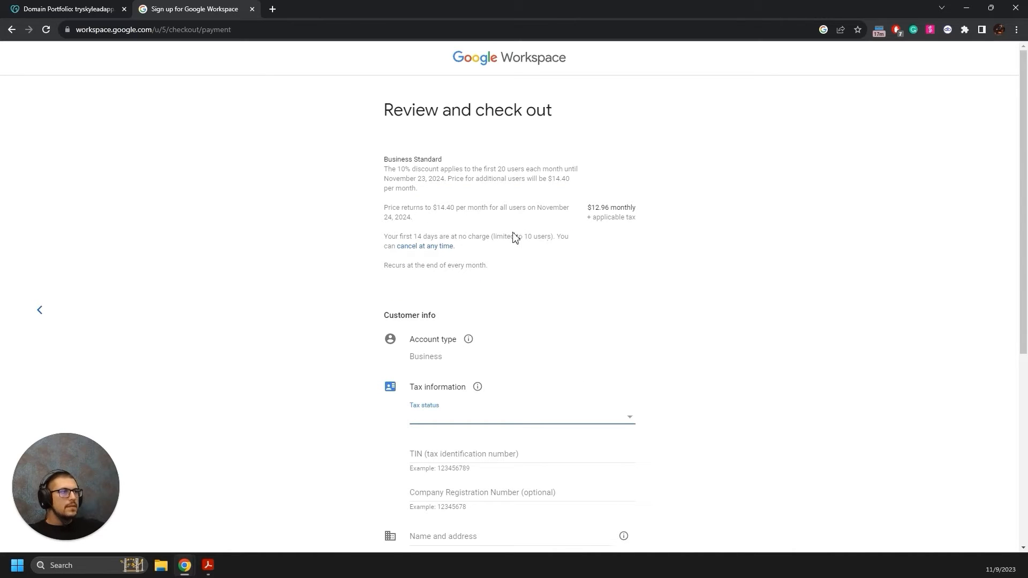
{"action": "scroll", "coordinate": [524, 234], "scroll_direction": "down", "scroll_amount": 1}
{"action": "scroll", "coordinate": [535, 246], "scroll_direction": "down", "scroll_amount": 1}
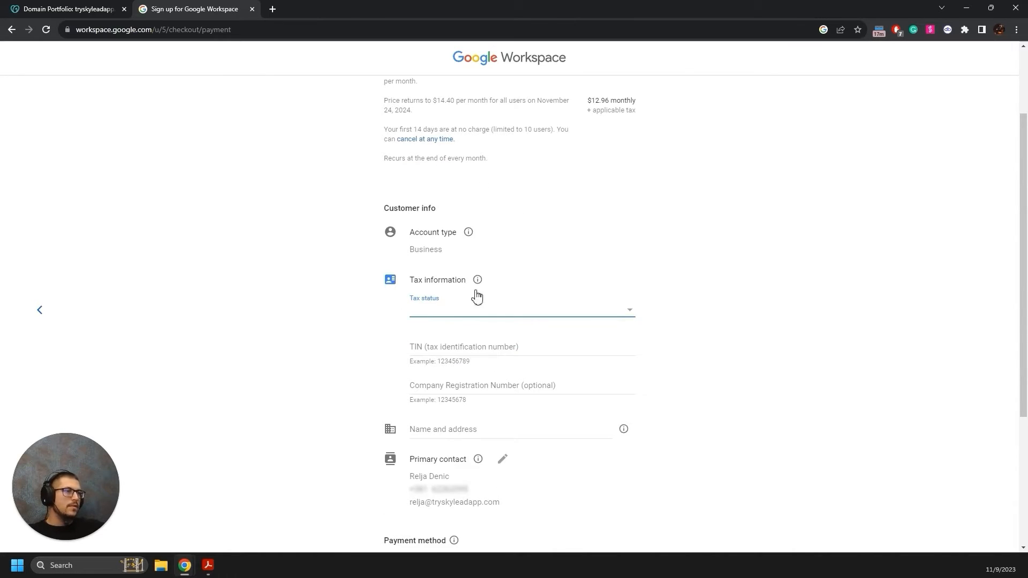
{"action": "scroll", "coordinate": [445, 304], "scroll_direction": "down", "scroll_amount": 2}
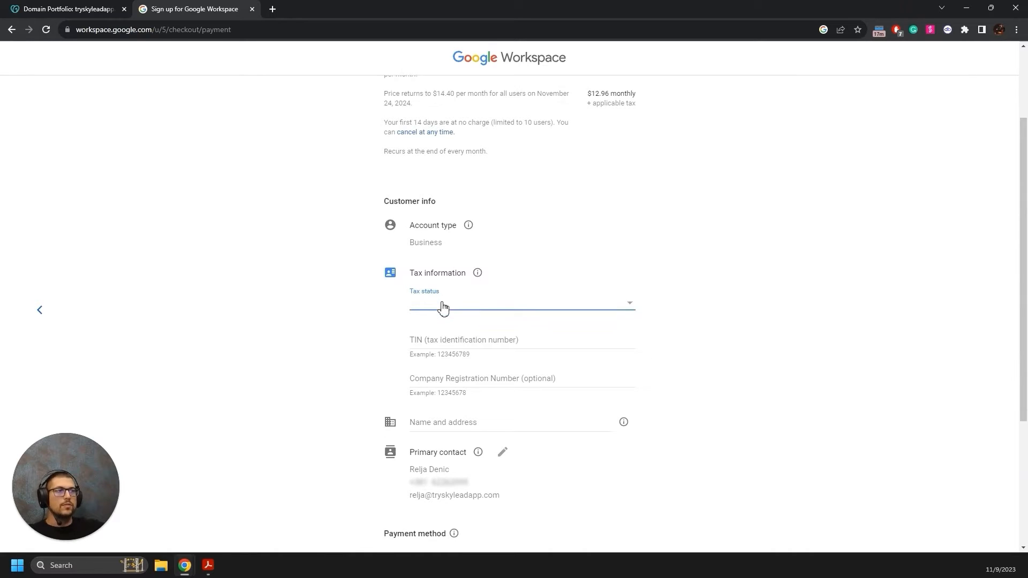
{"action": "scroll", "coordinate": [456, 306], "scroll_direction": "down", "scroll_amount": 3}
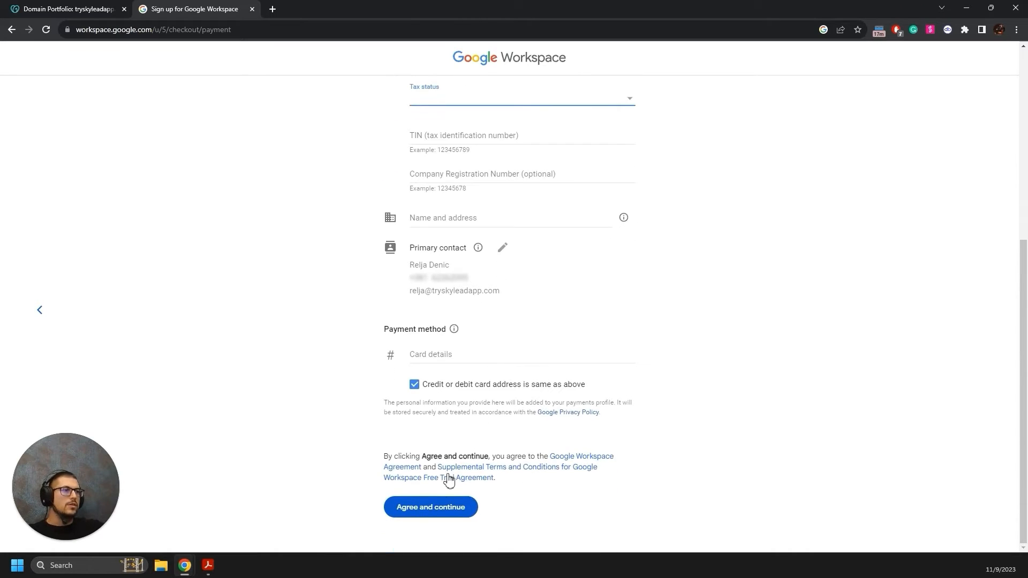
{"action": "scroll", "coordinate": [466, 408], "scroll_direction": "up", "scroll_amount": 3}
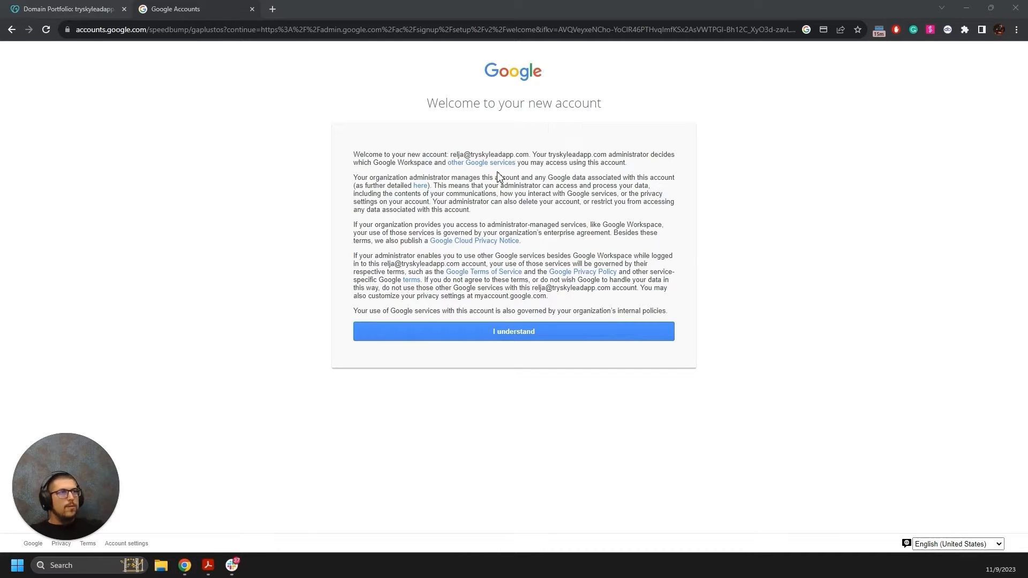
Accept the 'Welcome to your new account' notice with I understand.
{"action": "left_click", "coordinate": [499, 329]}
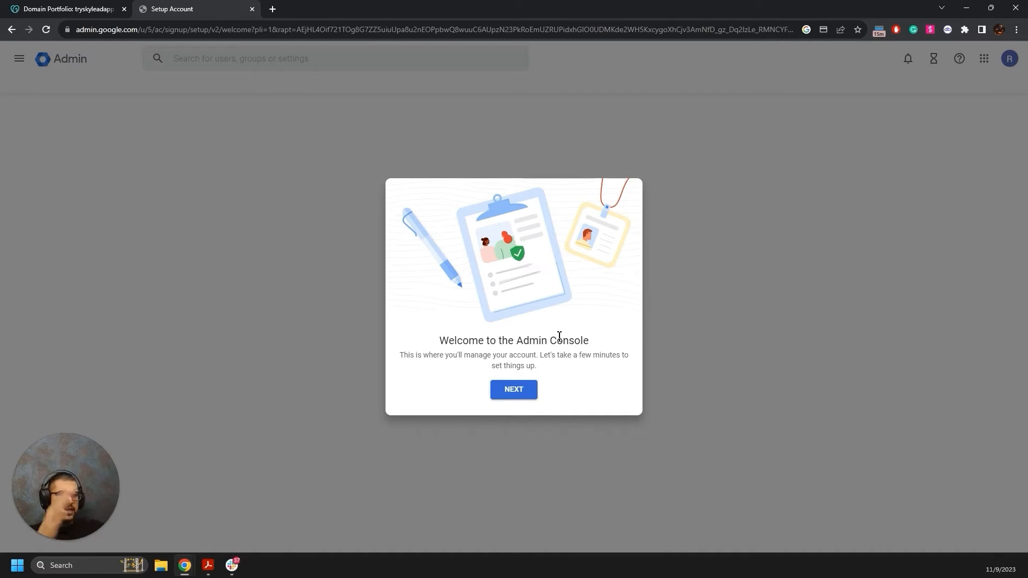
Pass the Admin Console welcome, then open Business Standard's upgrade/downgrade options via Billing > Subscriptions.
{"action": "left_click", "coordinate": [514, 390]}
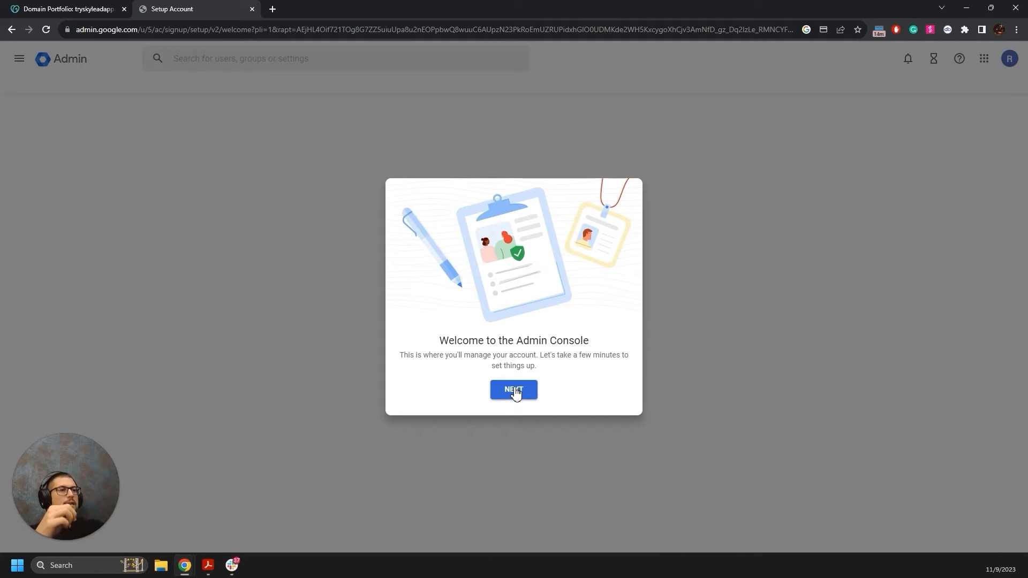
{"action": "left_click", "coordinate": [526, 393]}
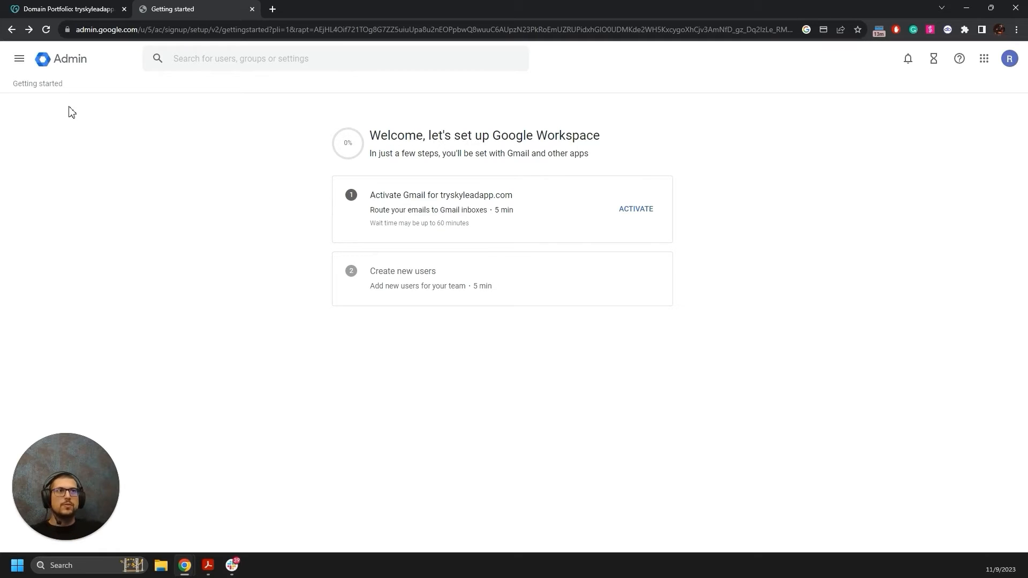
{"action": "left_click", "coordinate": [22, 63]}
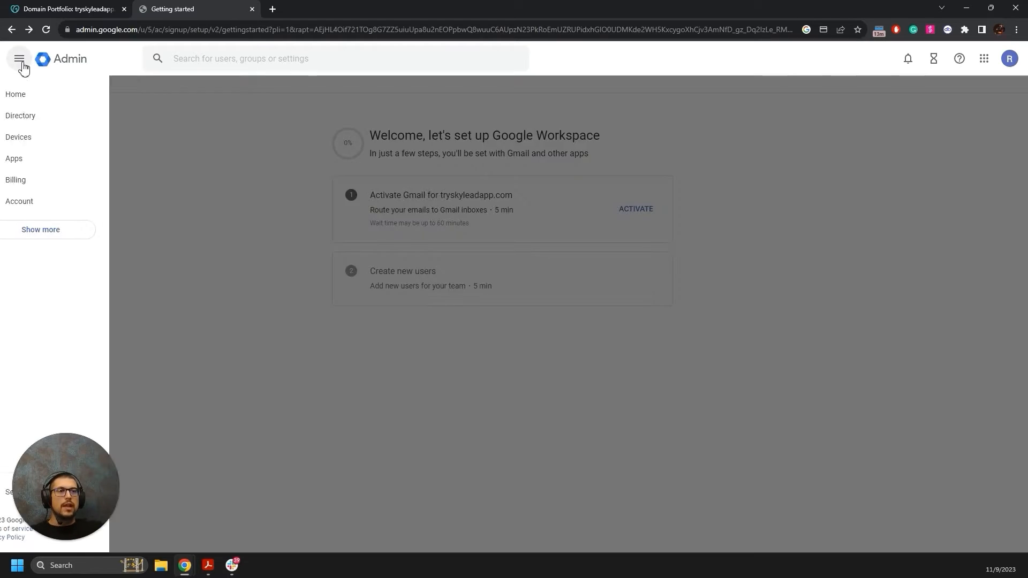
{"action": "left_click", "coordinate": [51, 187]}
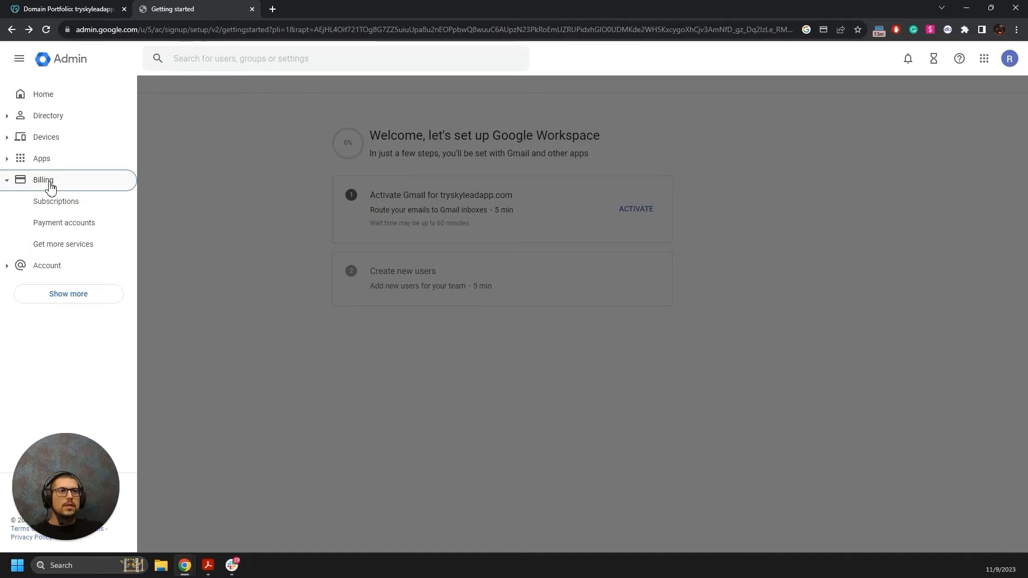
{"action": "left_click", "coordinate": [69, 204]}
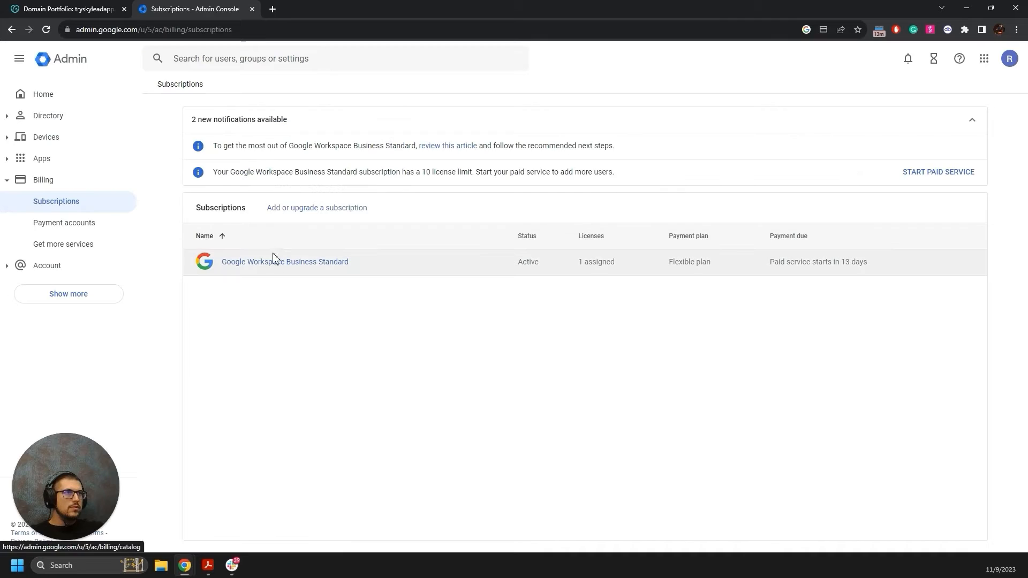
{"action": "left_click", "coordinate": [270, 269]}
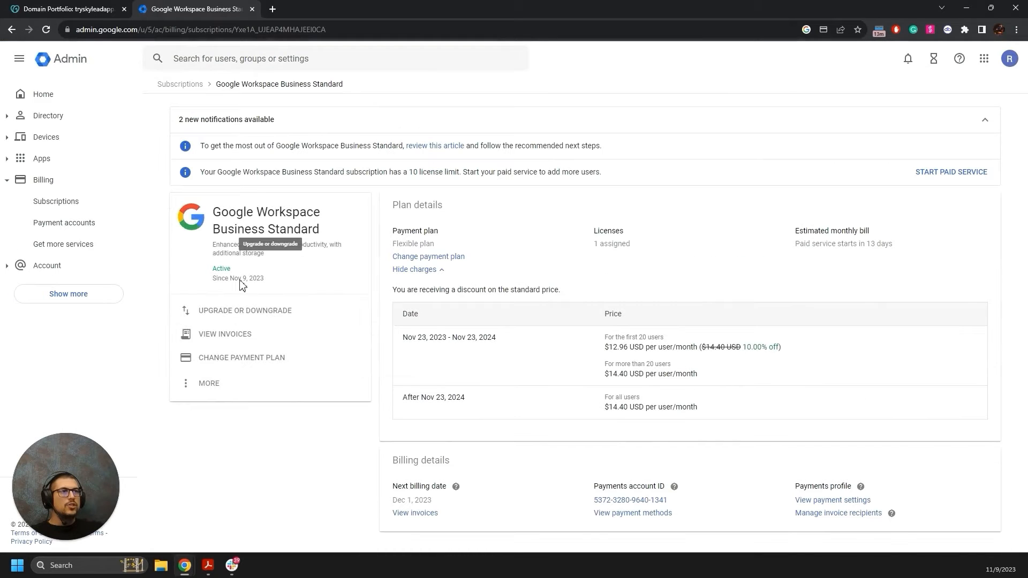
{"action": "left_click", "coordinate": [263, 315]}
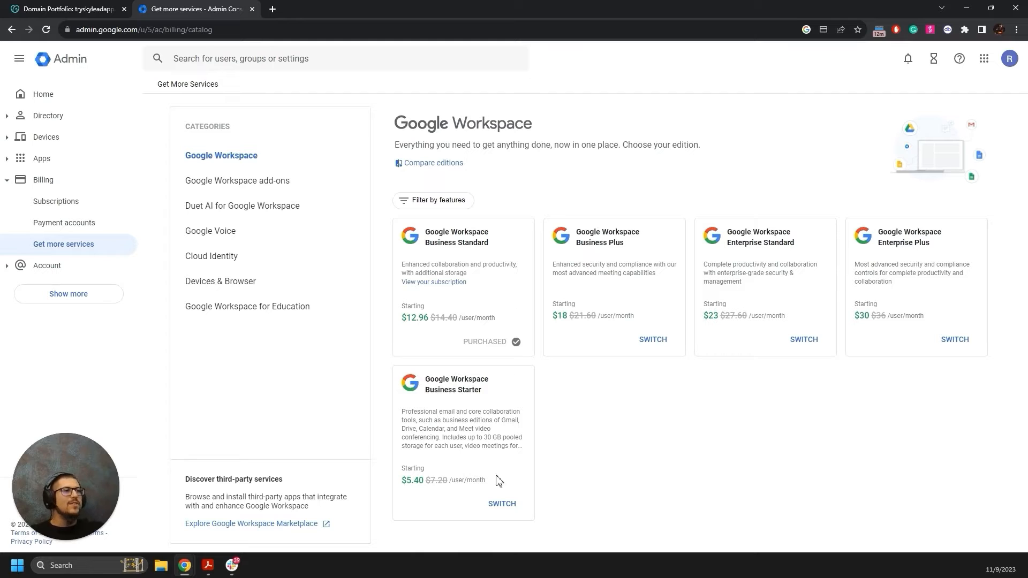
Switch the subscription to Business Starter and review its details.
{"action": "left_click", "coordinate": [506, 506]}
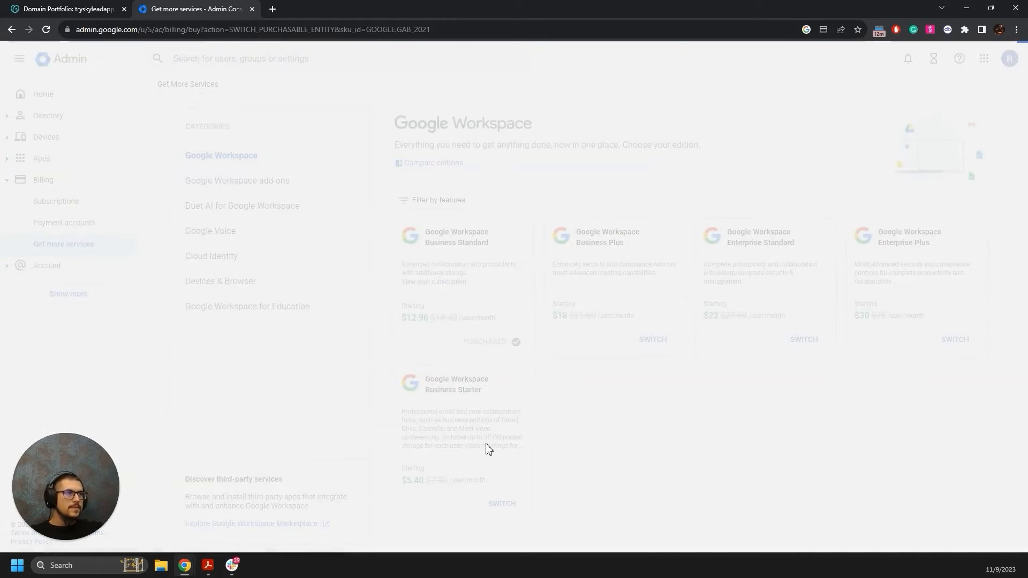
{"action": "scroll", "coordinate": [535, 391], "scroll_direction": "down", "scroll_amount": 5}
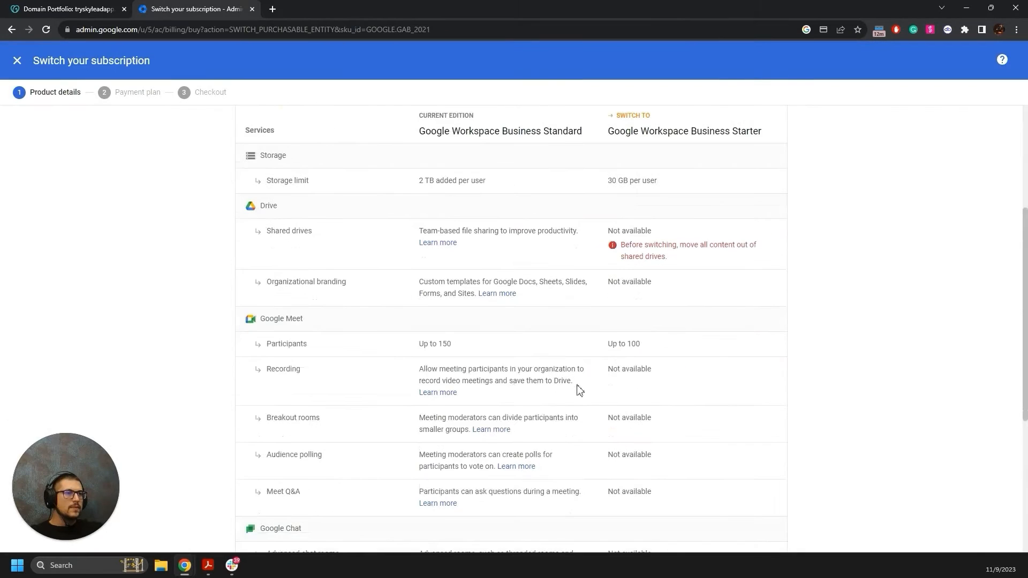
{"action": "scroll", "coordinate": [561, 390], "scroll_direction": "down", "scroll_amount": 3}
{"action": "scroll", "coordinate": [597, 390], "scroll_direction": "up", "scroll_amount": 6}
{"action": "scroll", "coordinate": [585, 379], "scroll_direction": "down", "scroll_amount": 6}
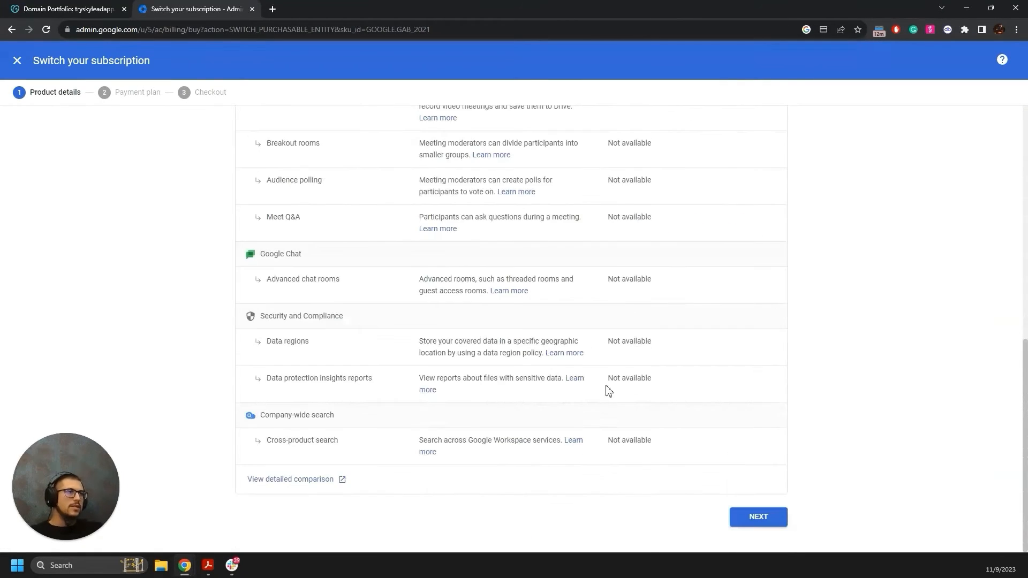
{"action": "scroll", "coordinate": [608, 389], "scroll_direction": "up", "scroll_amount": 6}
{"action": "scroll", "coordinate": [544, 266], "scroll_direction": "down", "scroll_amount": 5}
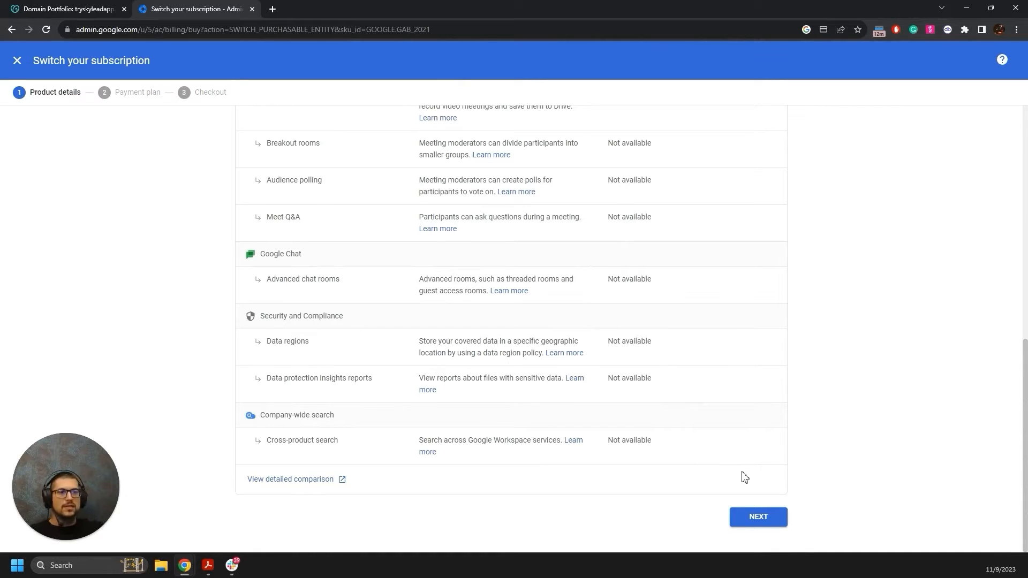
Keep the Flexible plan, go to checkout and place the Business Starter order.
{"action": "left_click", "coordinate": [749, 519]}
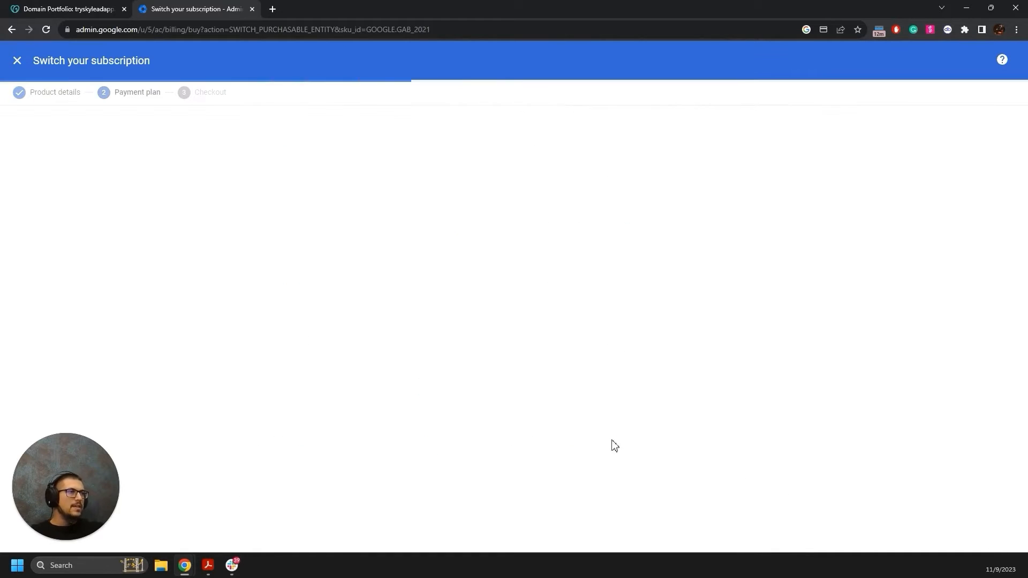
{"action": "scroll", "coordinate": [633, 310], "scroll_direction": "down", "scroll_amount": 6}
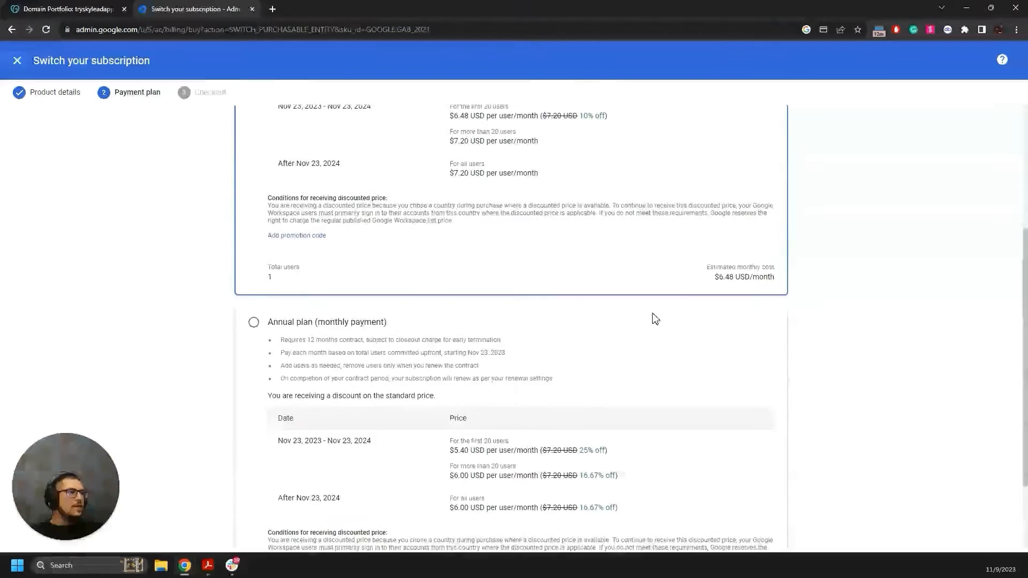
{"action": "scroll", "coordinate": [604, 297], "scroll_direction": "up", "scroll_amount": 6}
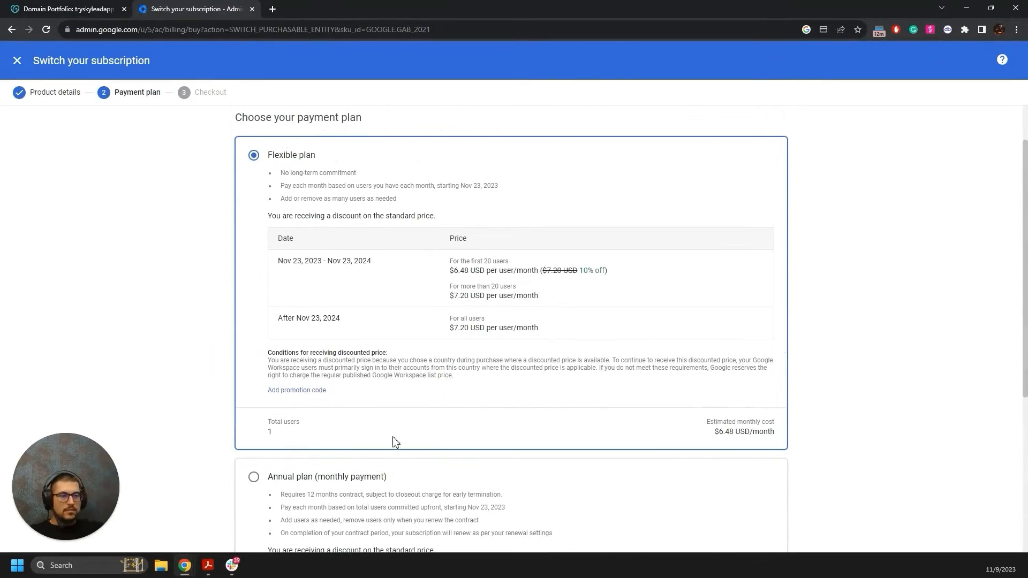
{"action": "scroll", "coordinate": [377, 359], "scroll_direction": "down", "scroll_amount": 5}
{"action": "scroll", "coordinate": [607, 367], "scroll_direction": "down", "scroll_amount": 1}
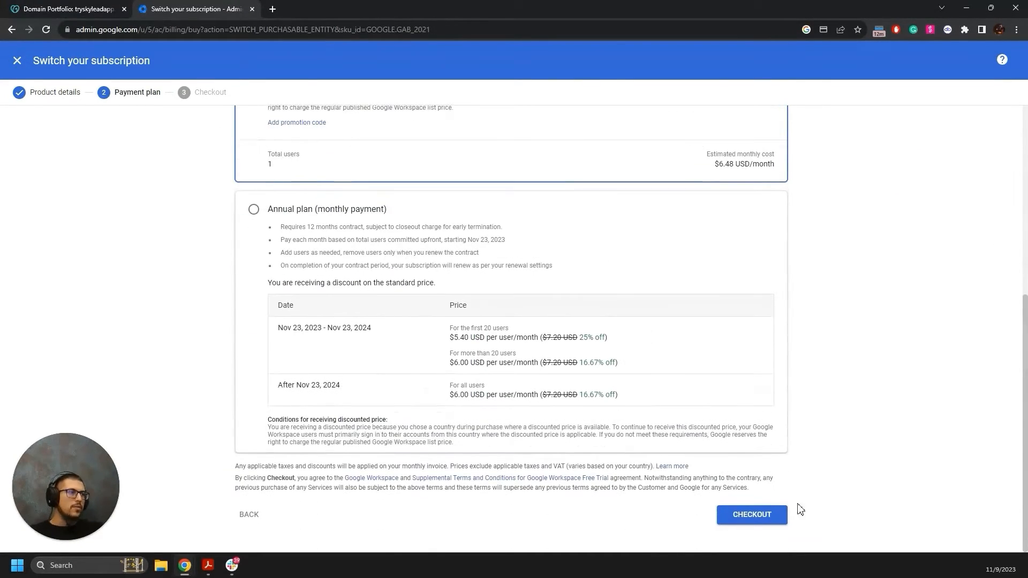
{"action": "left_click", "coordinate": [750, 517]}
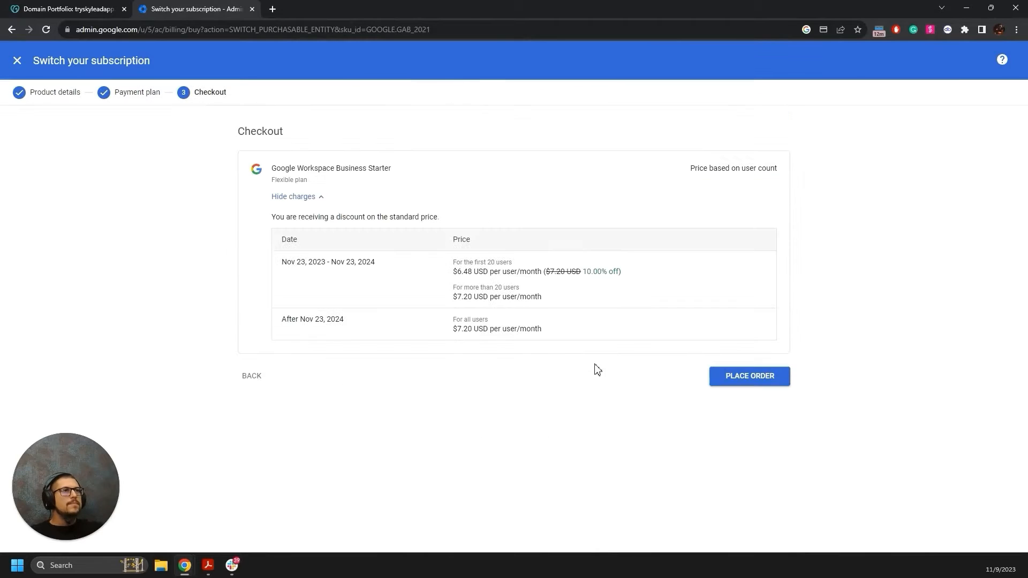
{"action": "left_click", "coordinate": [747, 380]}
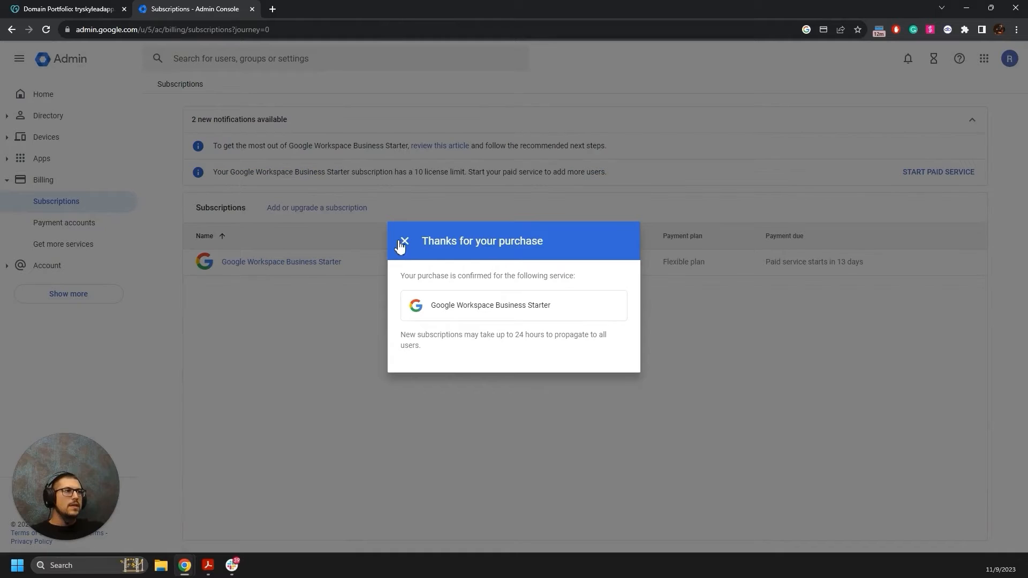
Close the 'Thanks for your purchase' confirmation to return to the Admin console home.
{"action": "left_click", "coordinate": [405, 242]}
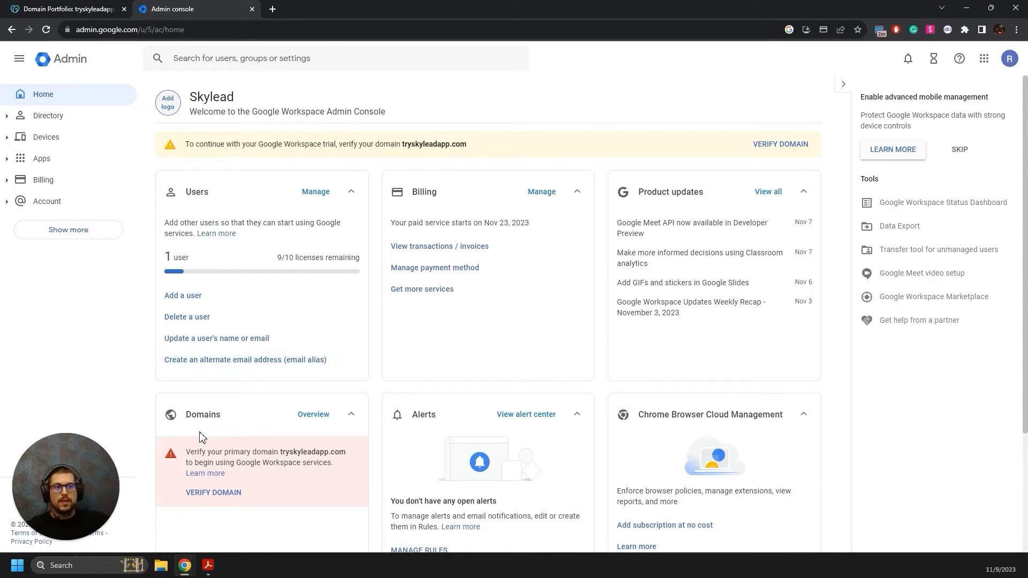
Start verifying tryskyleadapp.com and activating Gmail, then close the GoDaddy sign-in popup.
{"action": "left_click", "coordinate": [222, 496]}
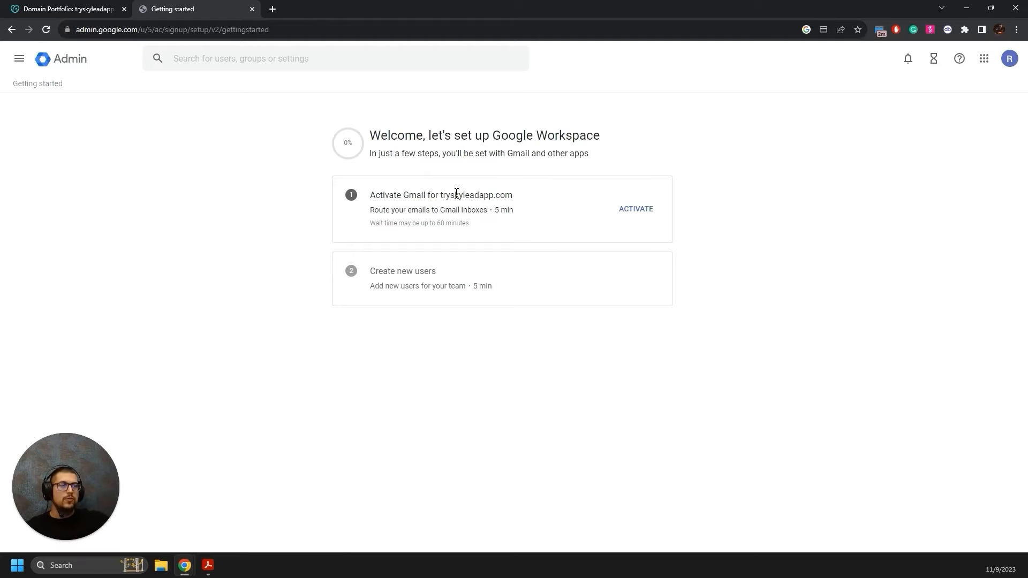
{"action": "left_click", "coordinate": [641, 215]}
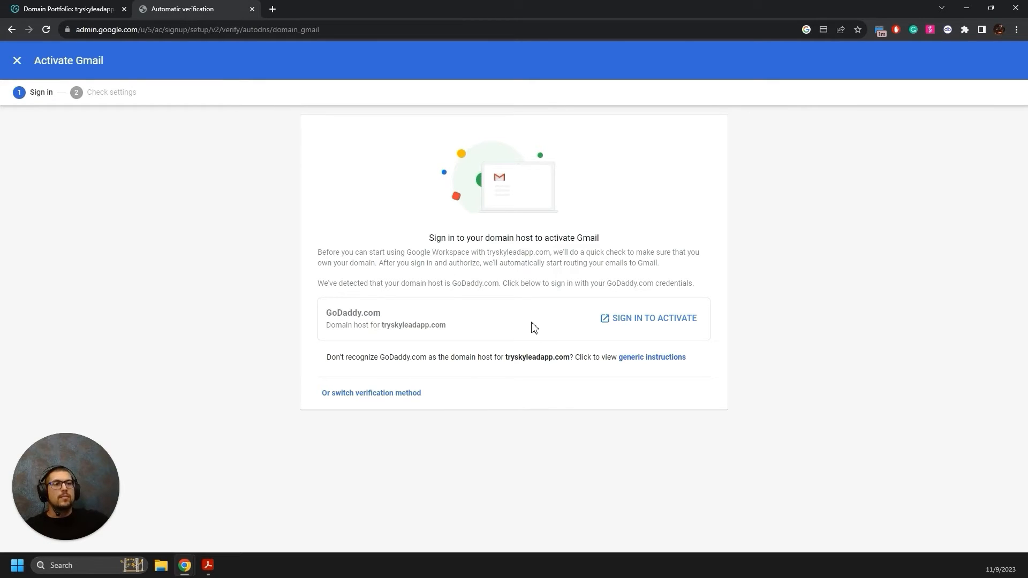
{"action": "left_click", "coordinate": [623, 323]}
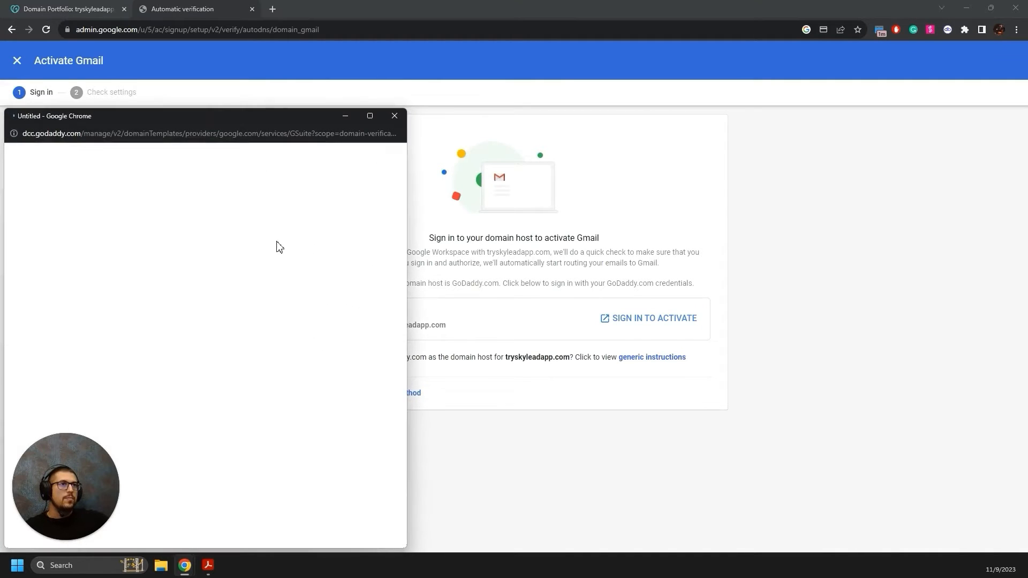
{"action": "left_click", "coordinate": [394, 117]}
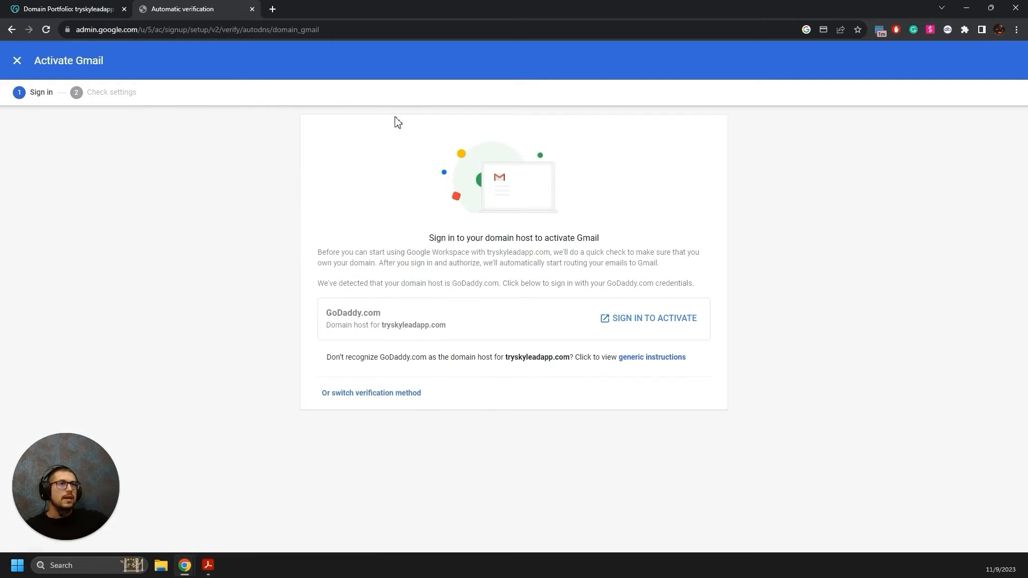
Switch Gmail activation to the manual verification method and continue to email routing.
{"action": "left_click", "coordinate": [393, 394]}
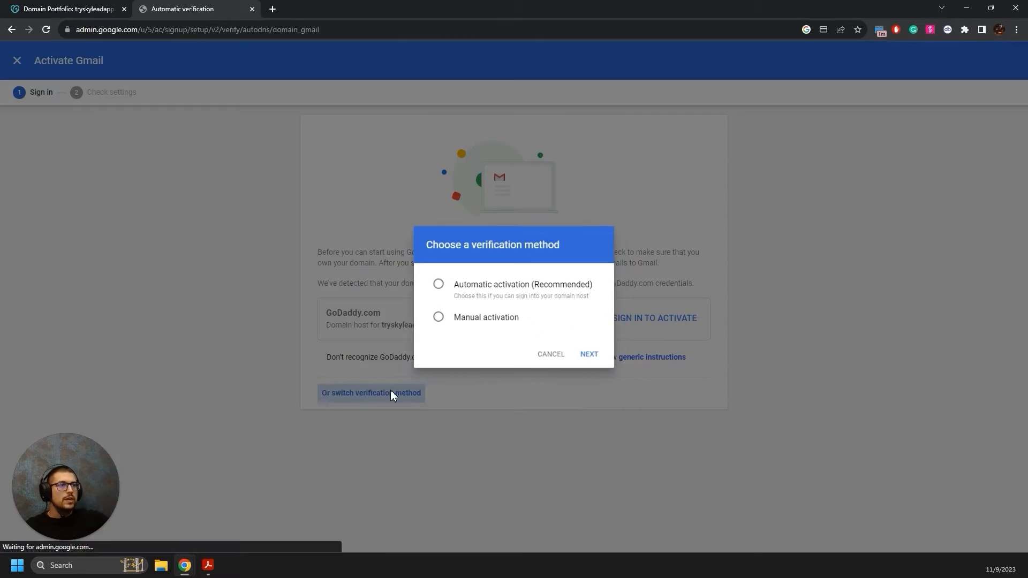
{"action": "left_click", "coordinate": [435, 317]}
{"action": "left_click", "coordinate": [595, 358]}
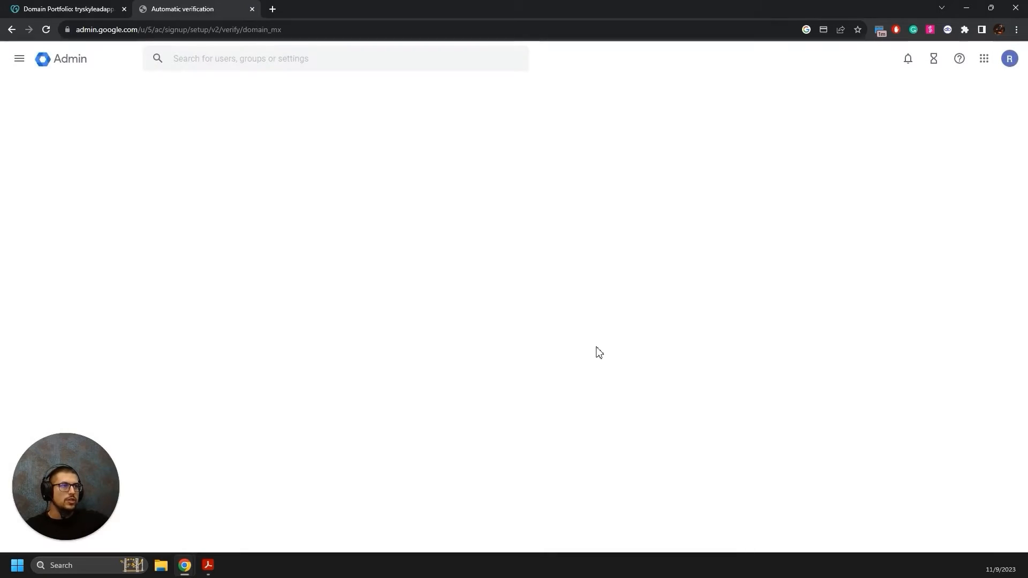
{"action": "left_click", "coordinate": [705, 448]}
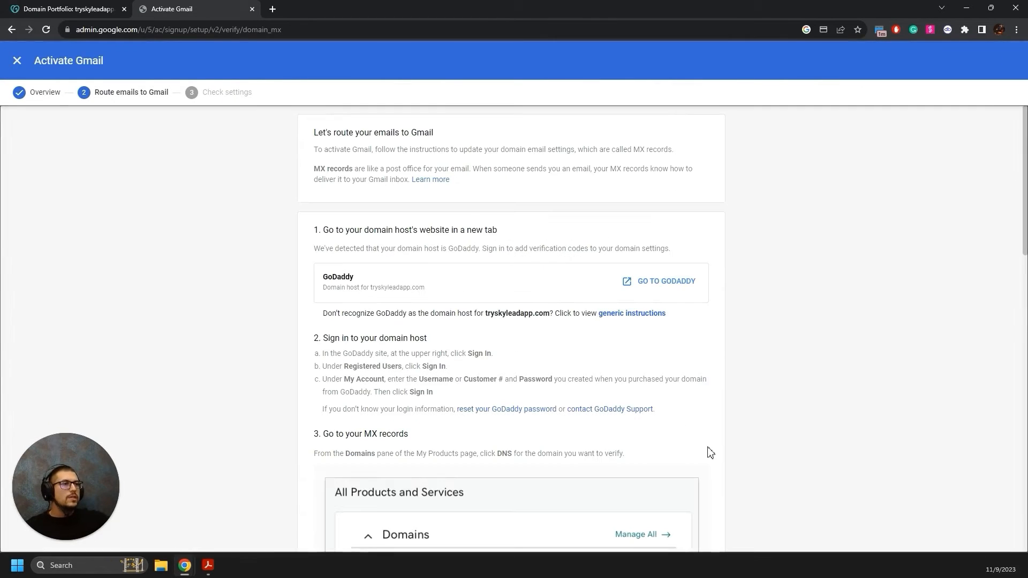
Review the GoDaddy MX setup steps, then switch to the generic instructions.
{"action": "scroll", "coordinate": [677, 355], "scroll_direction": "down", "scroll_amount": 1}
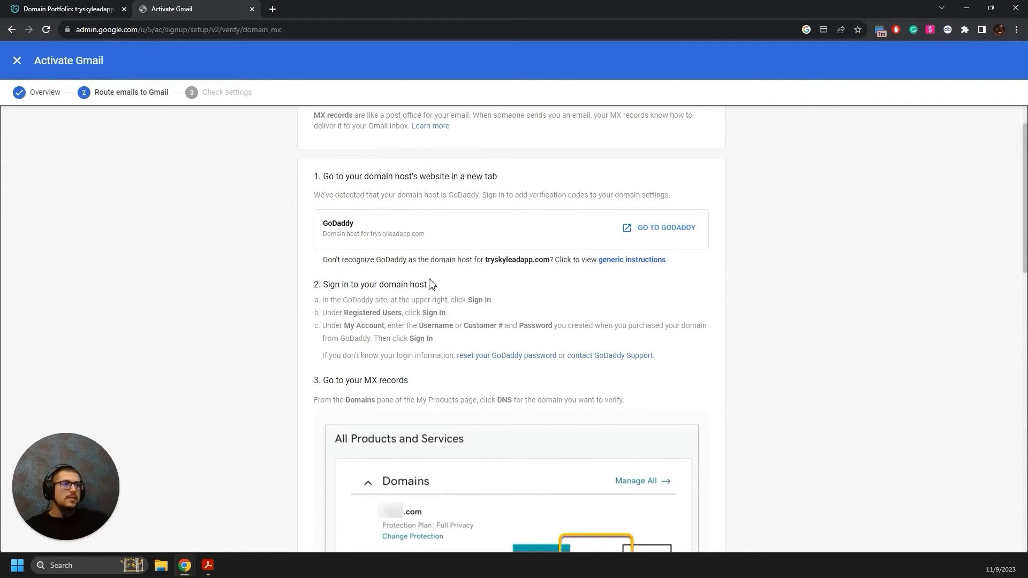
{"action": "scroll", "coordinate": [488, 277], "scroll_direction": "down", "scroll_amount": 7}
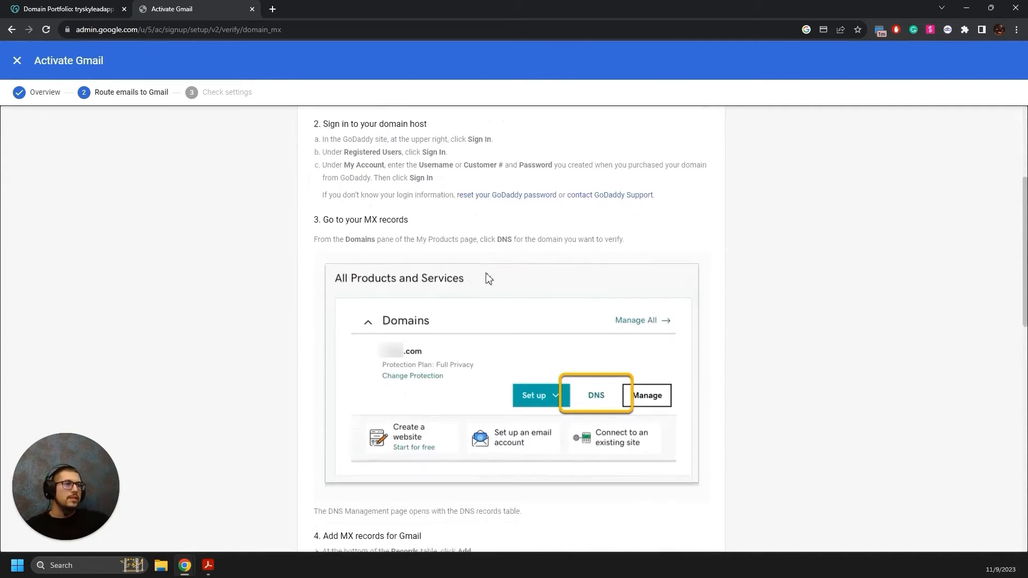
{"action": "scroll", "coordinate": [493, 271], "scroll_direction": "down", "scroll_amount": 5}
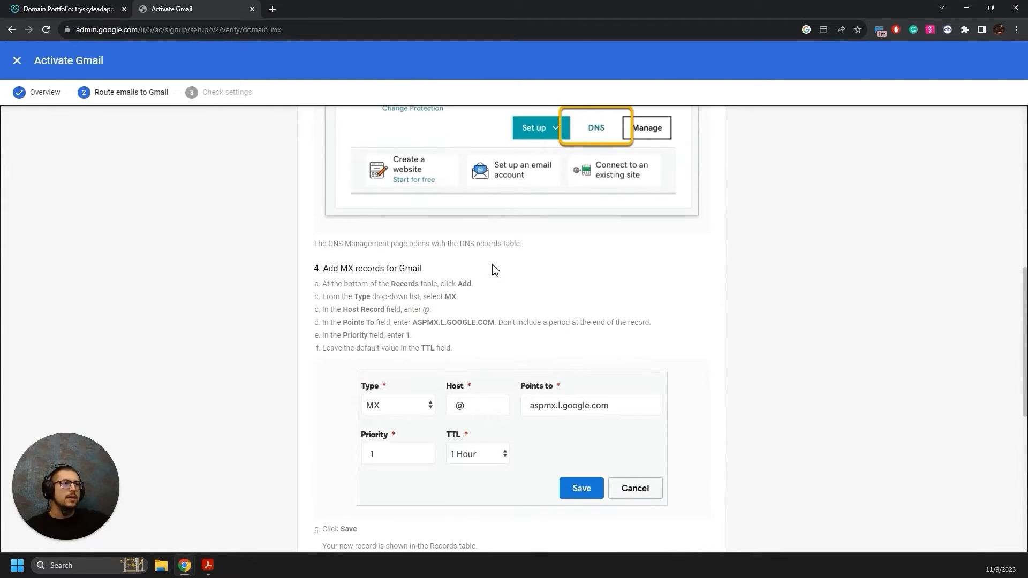
{"action": "scroll", "coordinate": [450, 257], "scroll_direction": "up", "scroll_amount": 4}
{"action": "scroll", "coordinate": [459, 233], "scroll_direction": "up", "scroll_amount": 6}
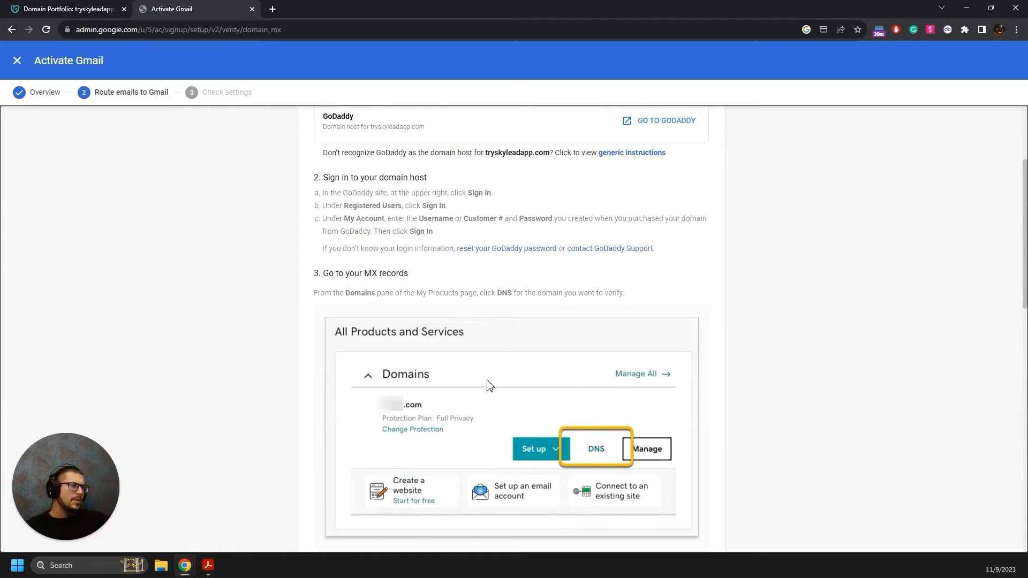
{"action": "scroll", "coordinate": [511, 389], "scroll_direction": "up", "scroll_amount": 1}
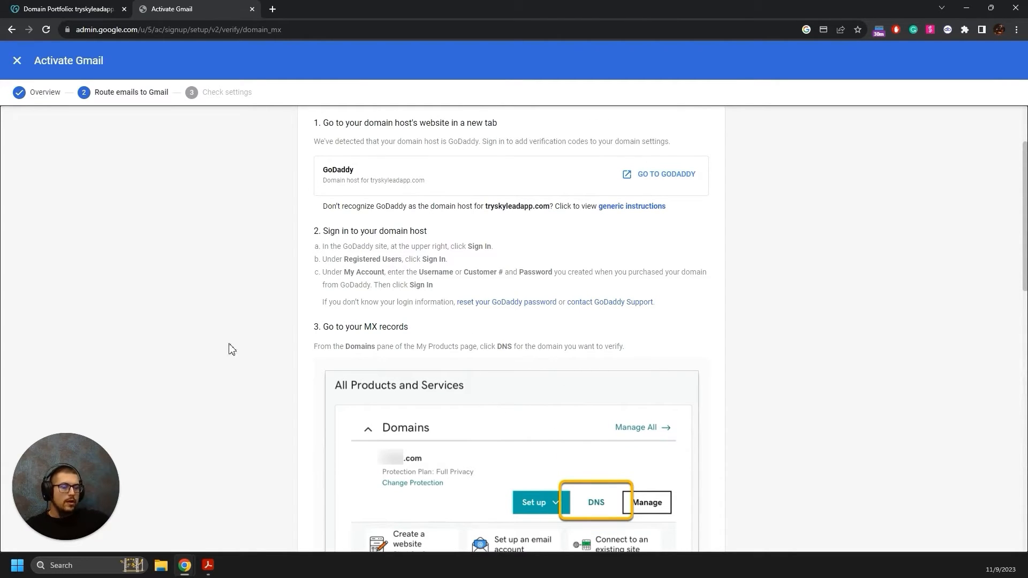
{"action": "scroll", "coordinate": [433, 361], "scroll_direction": "up", "scroll_amount": 2}
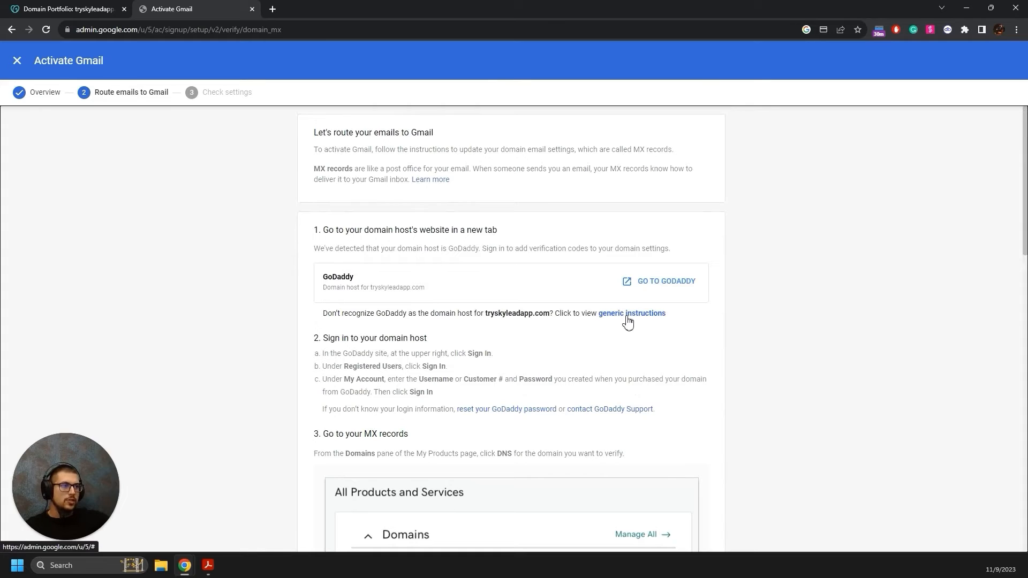
{"action": "left_click", "coordinate": [612, 316]}
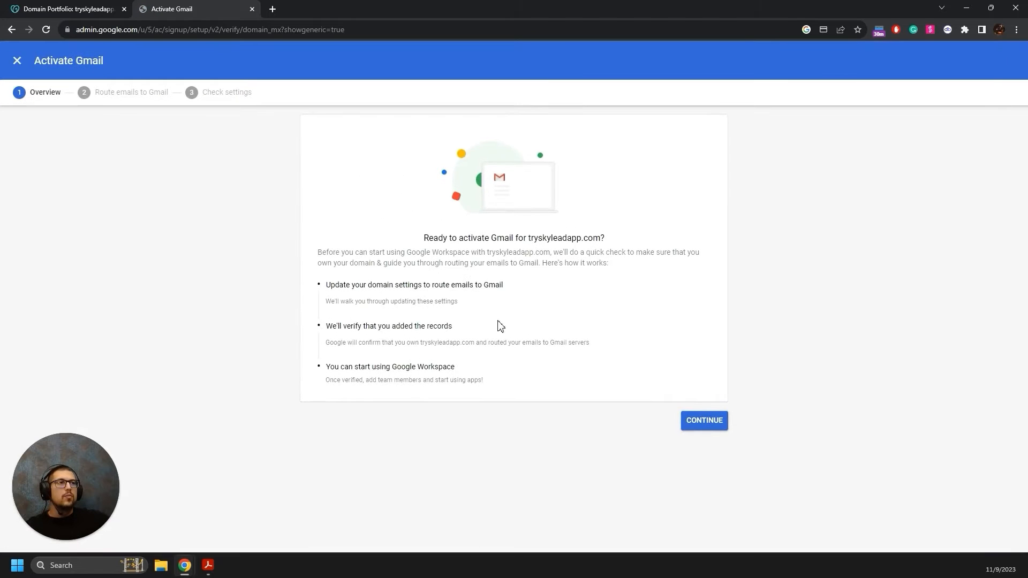
Review Google's Route emails step and its MX table: ASPMX.L.GOOGLE.COM. priority 1 plus ALT1–ALT4.
{"action": "left_click", "coordinate": [694, 421]}
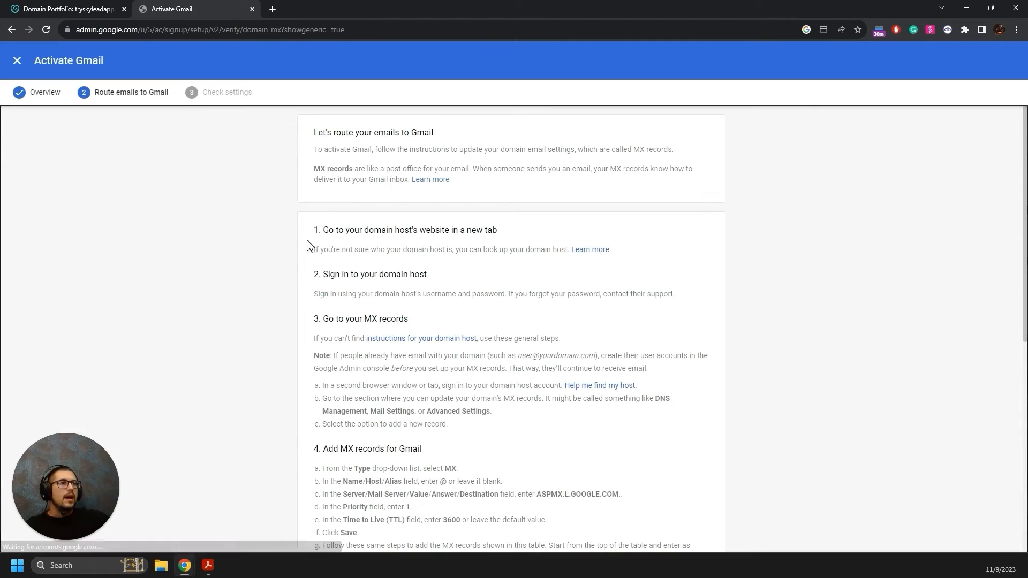
{"action": "left_click_drag", "start_coordinate": [314, 231], "coordinate": [360, 236]}
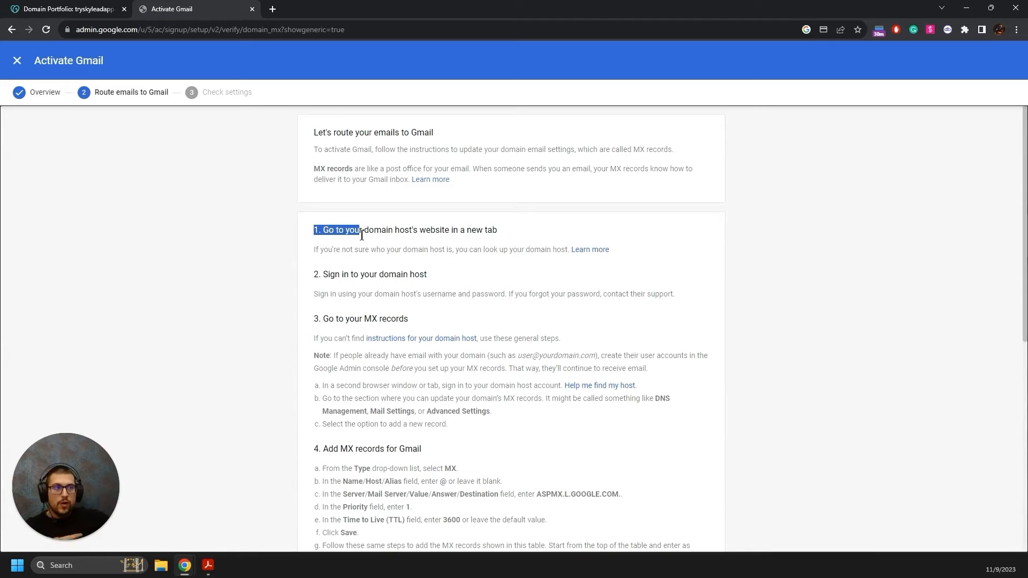
{"action": "scroll", "coordinate": [394, 292], "scroll_direction": "down", "scroll_amount": 1}
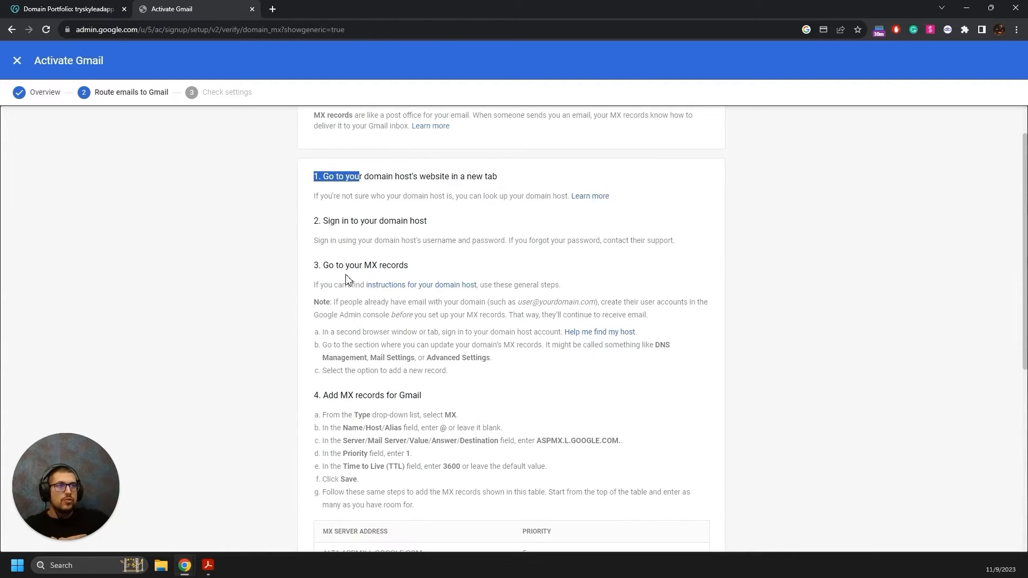
{"action": "scroll", "coordinate": [340, 284], "scroll_direction": "down", "scroll_amount": 1}
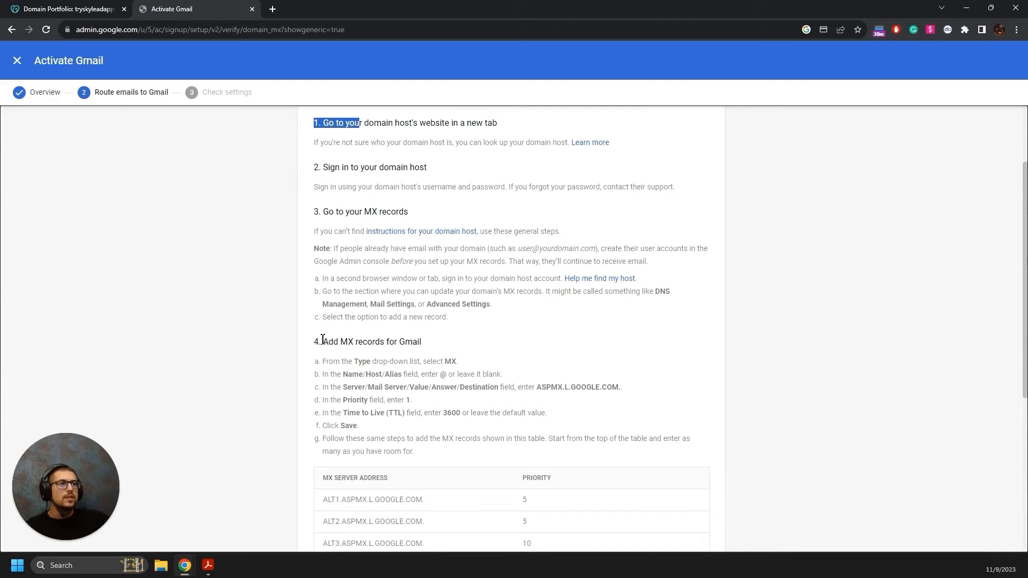
{"action": "scroll", "coordinate": [339, 311], "scroll_direction": "down", "scroll_amount": 1}
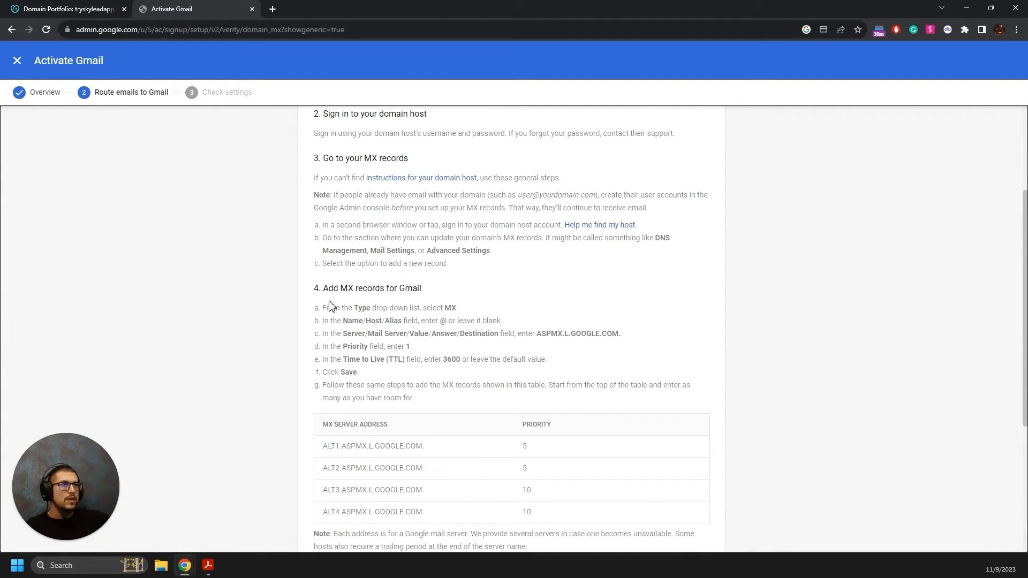
{"action": "left_click_drag", "start_coordinate": [317, 294], "coordinate": [428, 294]}
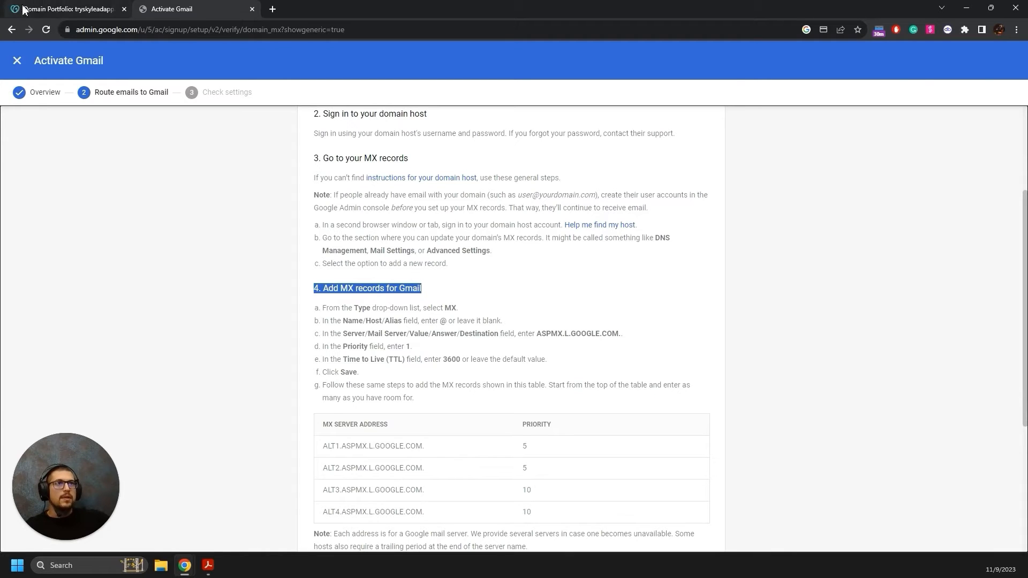
{"action": "left_click", "coordinate": [52, 11]}
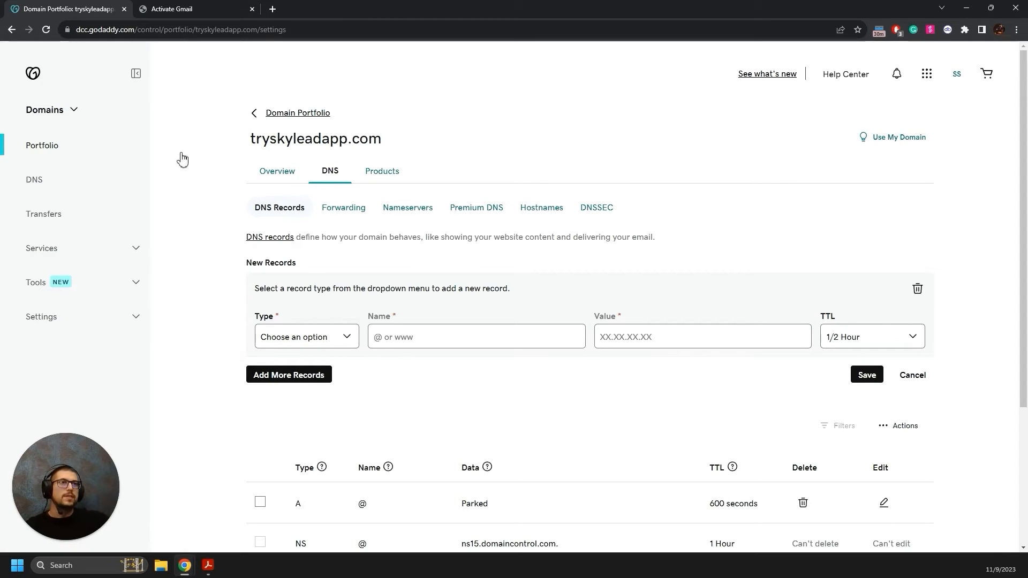
Discard the unfinished record and start a new MX record in GoDaddy.
{"action": "left_click", "coordinate": [915, 376]}
{"action": "left_click", "coordinate": [373, 326]}
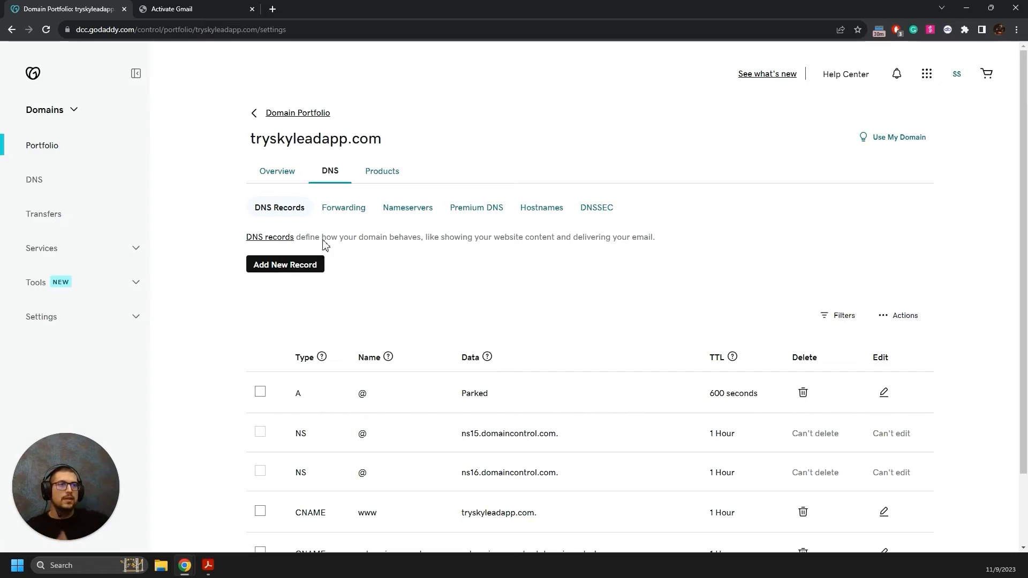
{"action": "left_click", "coordinate": [293, 268]}
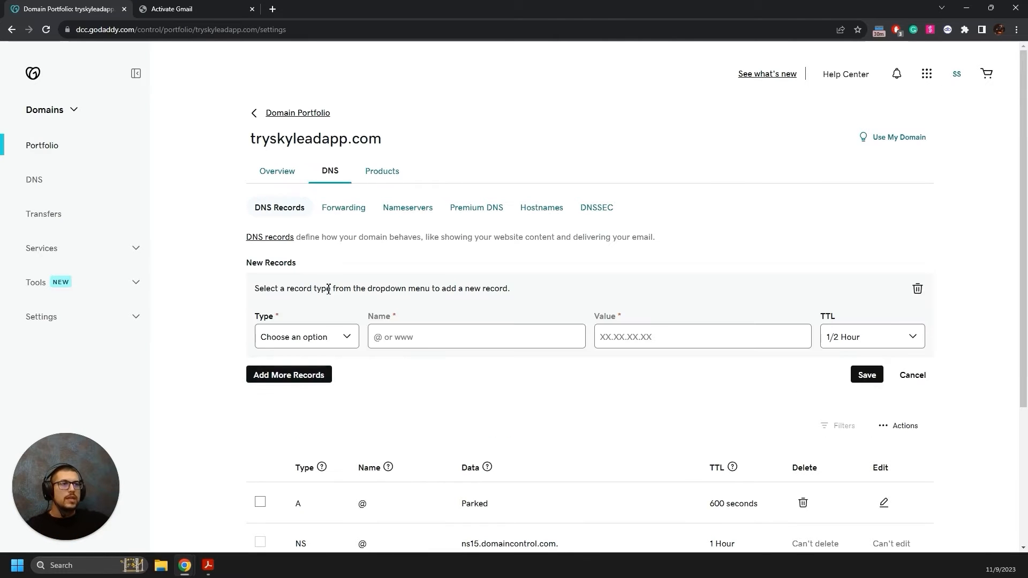
{"action": "left_click", "coordinate": [317, 337]}
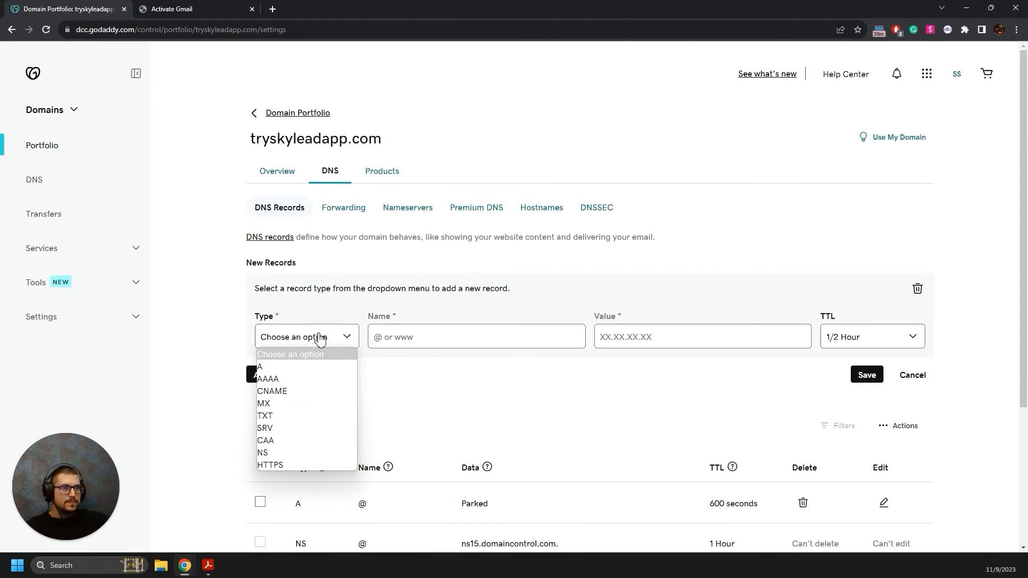
{"action": "left_click", "coordinate": [298, 410]}
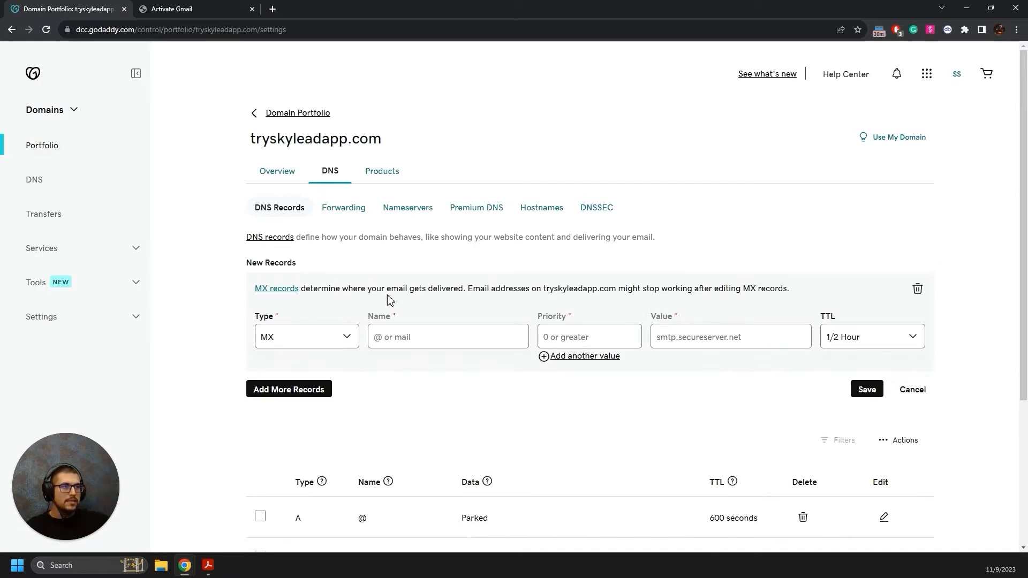
{"action": "left_click", "coordinate": [176, 9]}
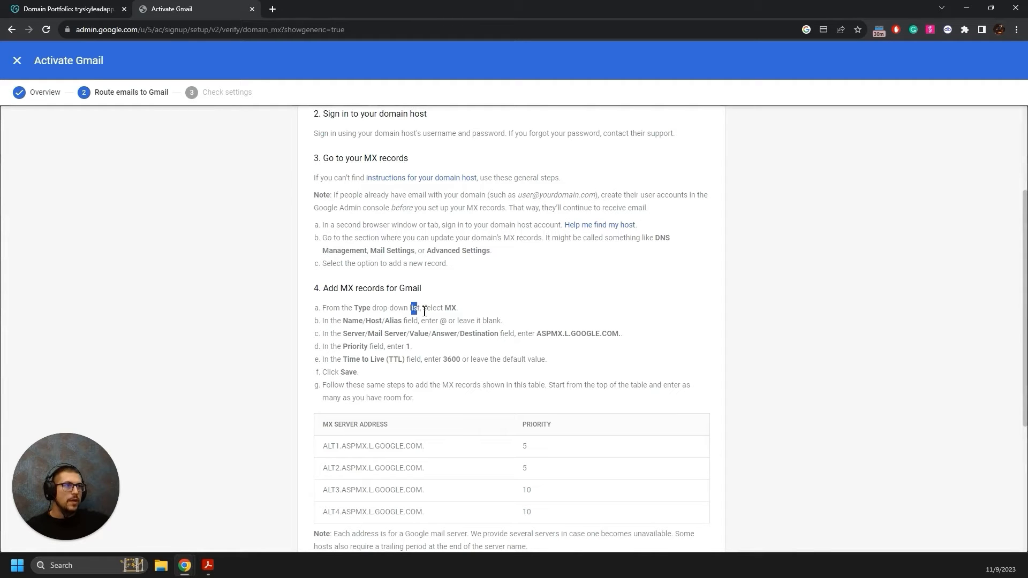
{"action": "left_click_drag", "start_coordinate": [425, 311], "coordinate": [461, 313]}
{"action": "left_click_drag", "start_coordinate": [324, 321], "coordinate": [448, 325]}
{"action": "left_click", "coordinate": [78, 7]}
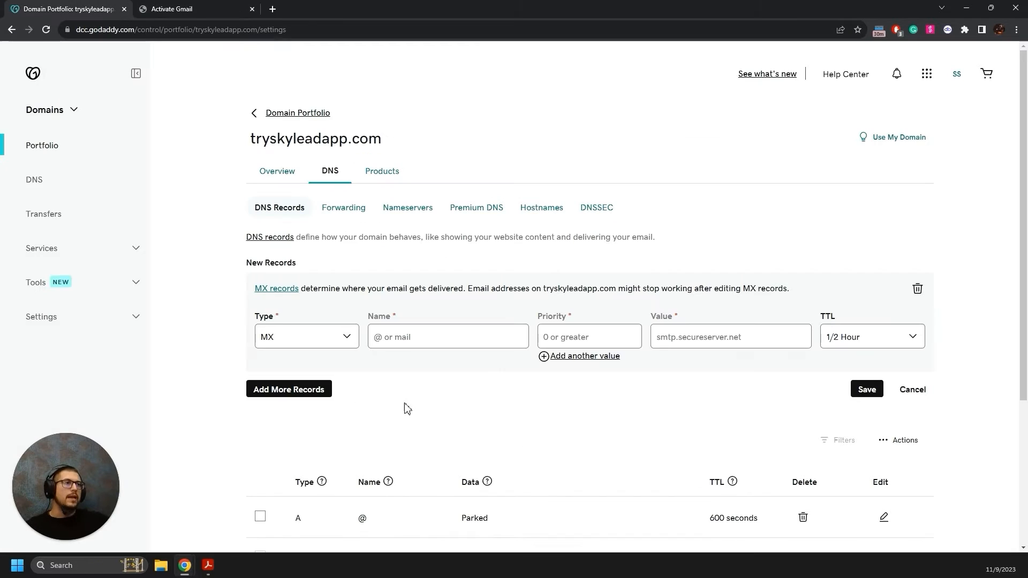
Set the MX record's name to @ and its value to ASPMX.L.GOOGLE.COM.
{"action": "type", "text": "@"}
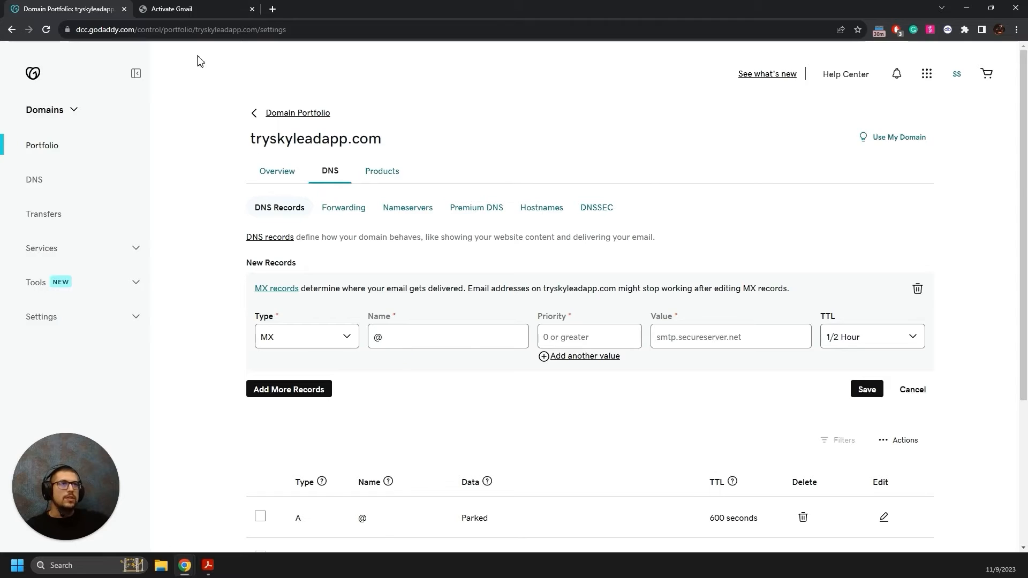
{"action": "left_click", "coordinate": [202, 9]}
{"action": "left_click_drag", "start_coordinate": [332, 335], "coordinate": [616, 339]}
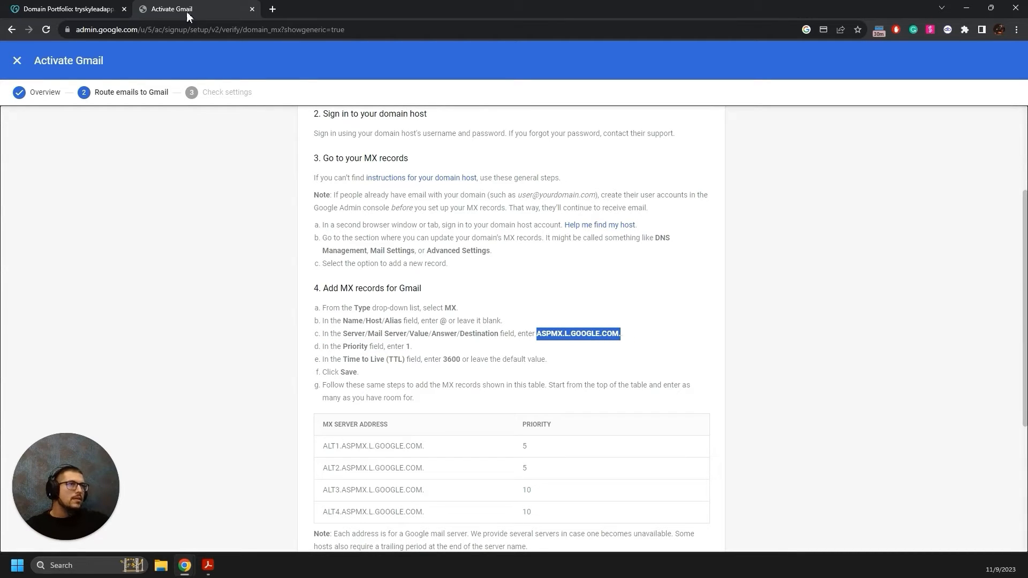
{"action": "left_click", "coordinate": [101, 8]}
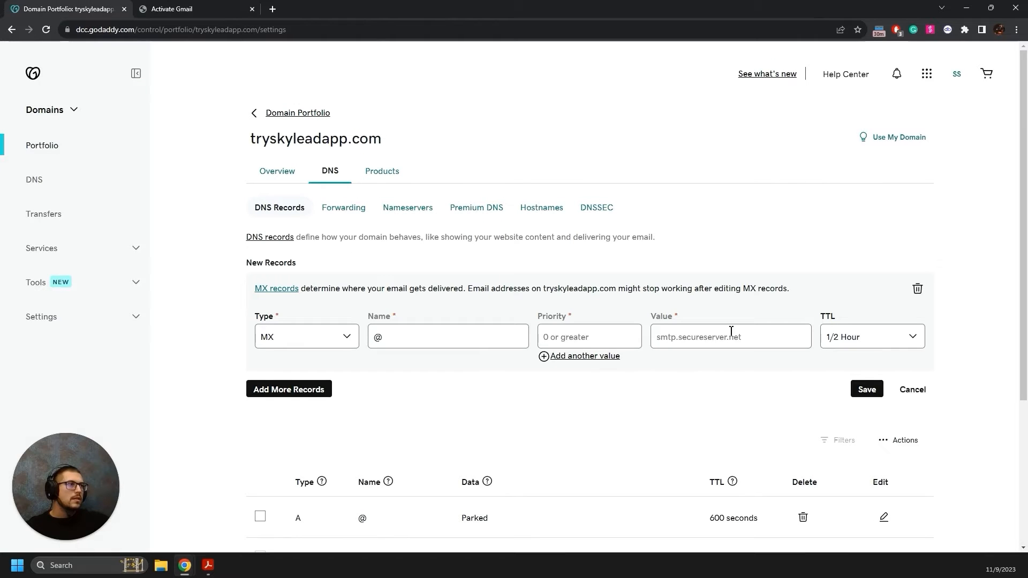
{"action": "type", "text": "ASPMX.L.GOOGLE.COM."}
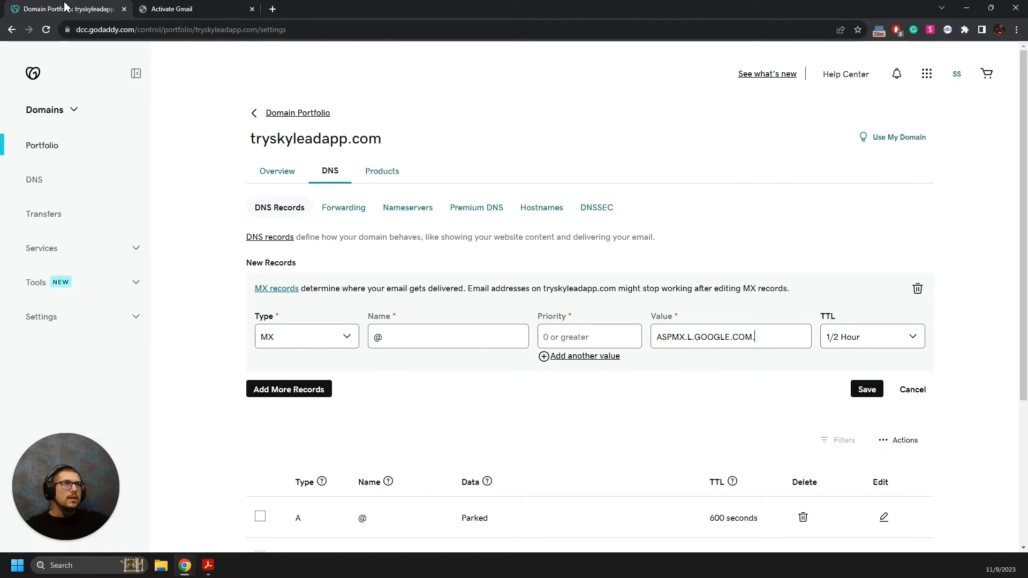
{"action": "left_click", "coordinate": [171, 9]}
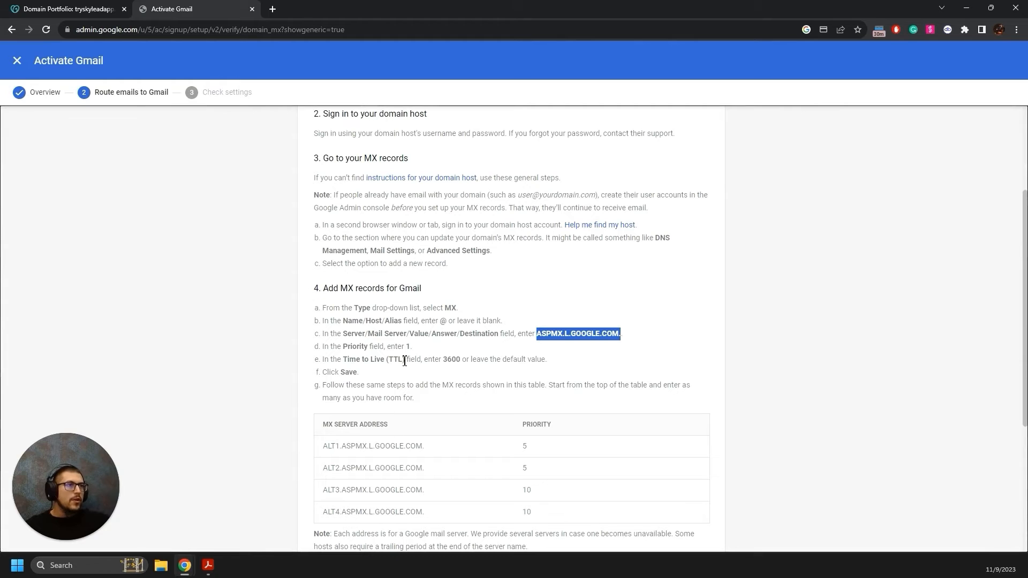
{"action": "left_click", "coordinate": [86, 8]}
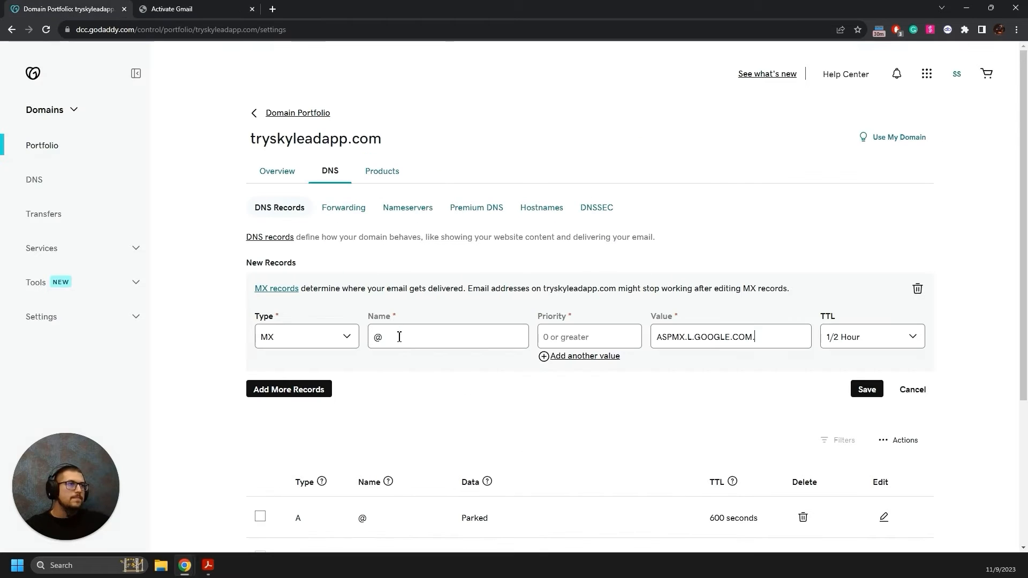
Keep TTL at 1/2 Hour and save the priority-1 MX record.
{"action": "left_click", "coordinate": [171, 8]}
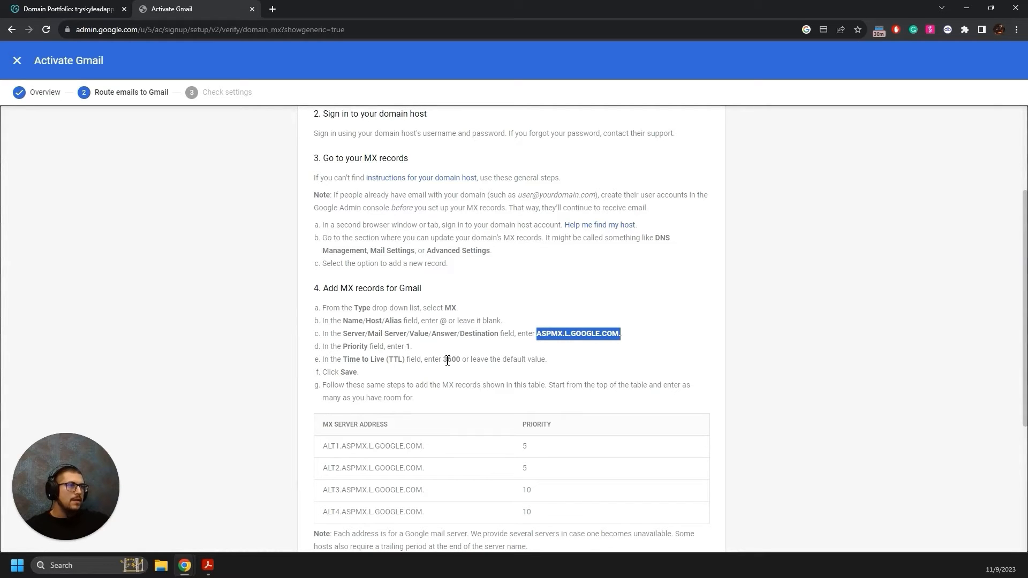
{"action": "left_click_drag", "start_coordinate": [448, 360], "coordinate": [484, 359]}
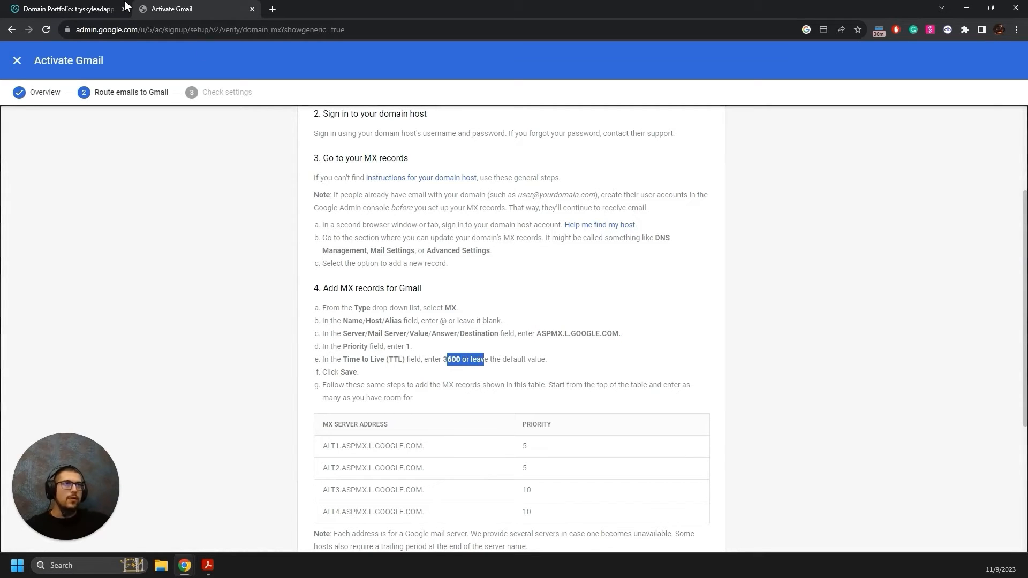
{"action": "left_click", "coordinate": [102, 9]}
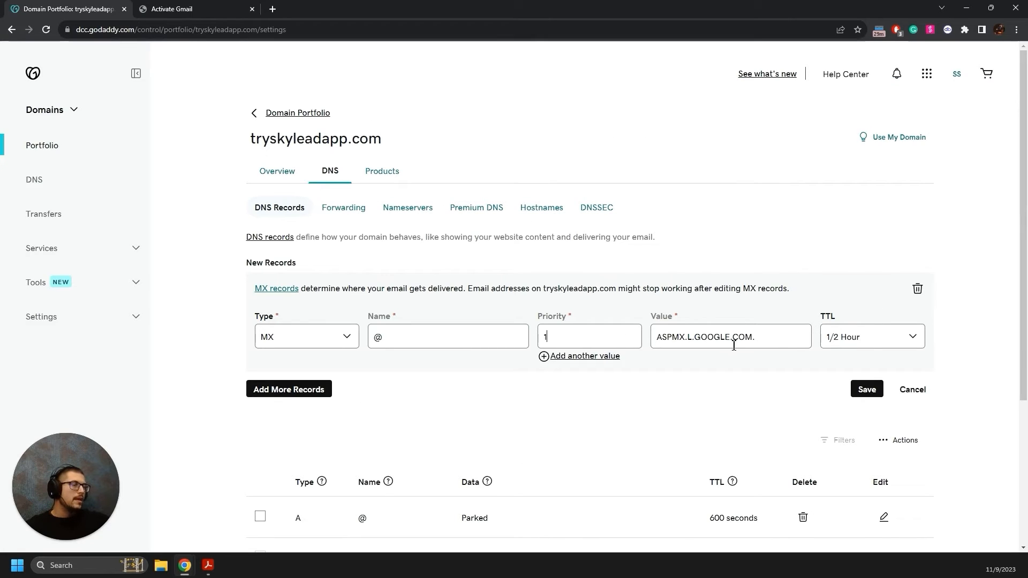
{"action": "left_click", "coordinate": [855, 342]}
{"action": "left_click", "coordinate": [855, 344]}
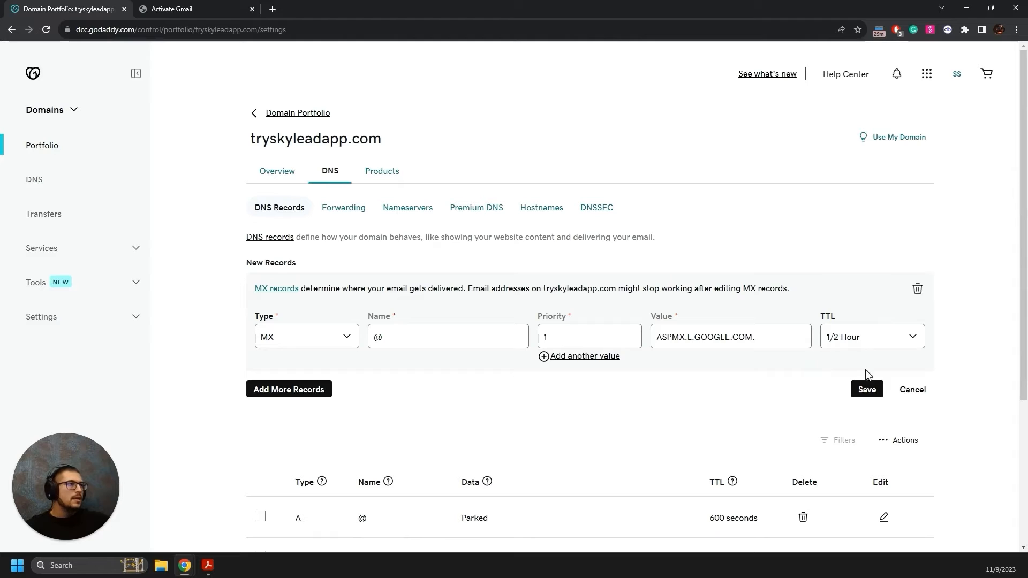
{"action": "left_click", "coordinate": [151, 8]}
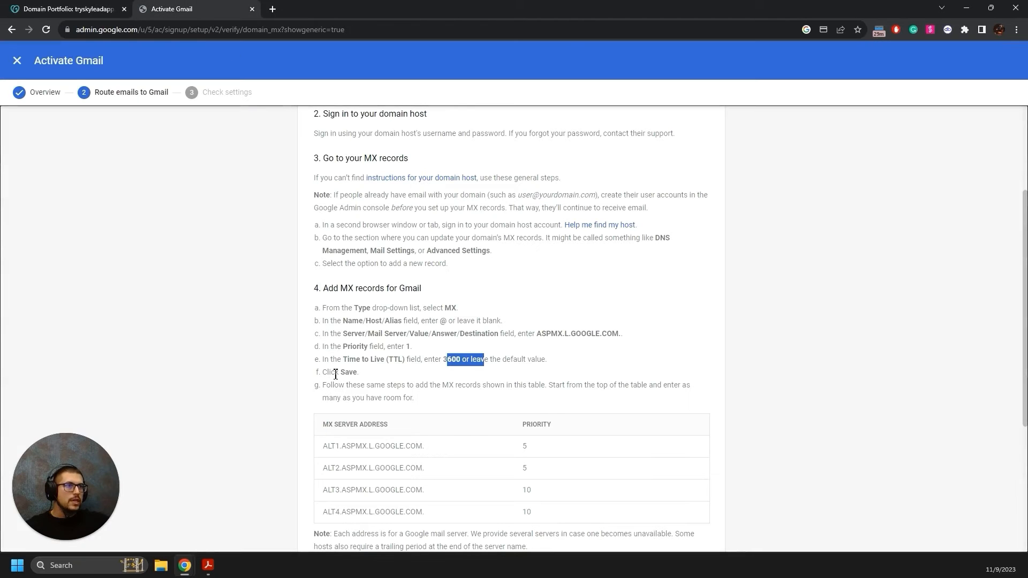
{"action": "left_click_drag", "start_coordinate": [327, 373], "coordinate": [372, 375]}
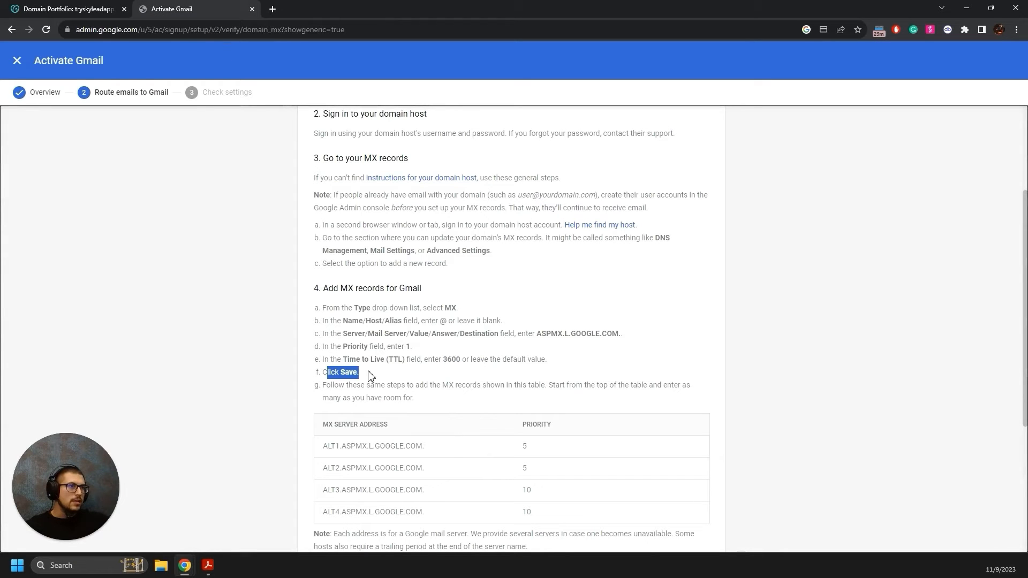
{"action": "left_click", "coordinate": [85, 6]}
{"action": "left_click", "coordinate": [863, 390]}
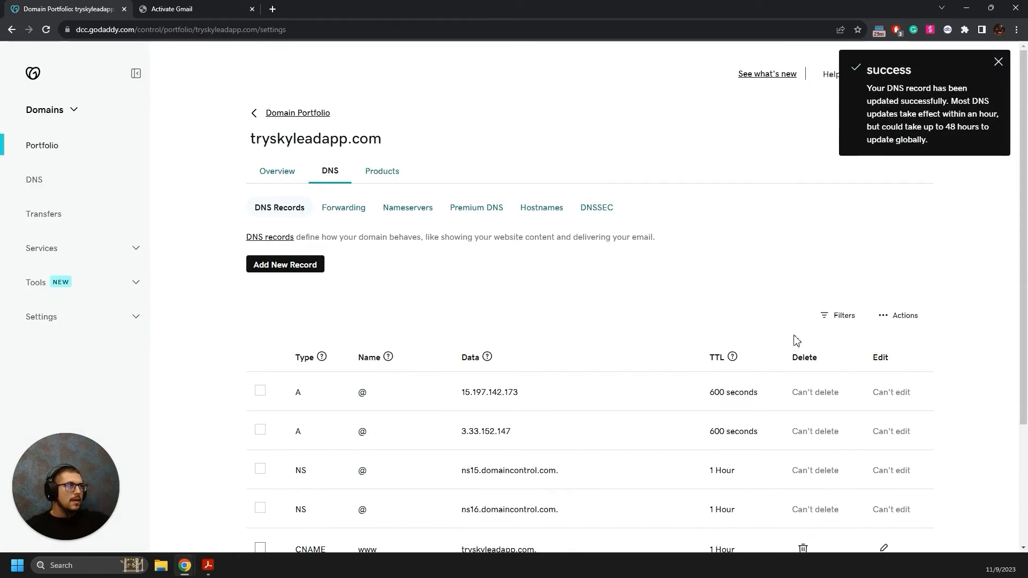
{"action": "scroll", "coordinate": [551, 345], "scroll_direction": "down", "scroll_amount": 3}
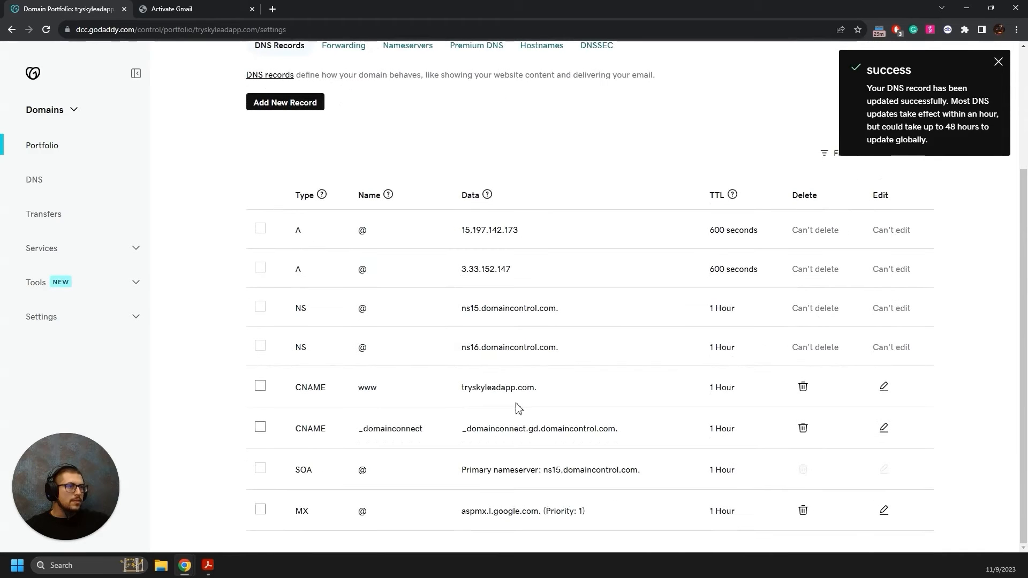
Copy ALT1.ASPMX.L.GOOGLE.COM. from Google's MX server table.
{"action": "left_click", "coordinate": [161, 10]}
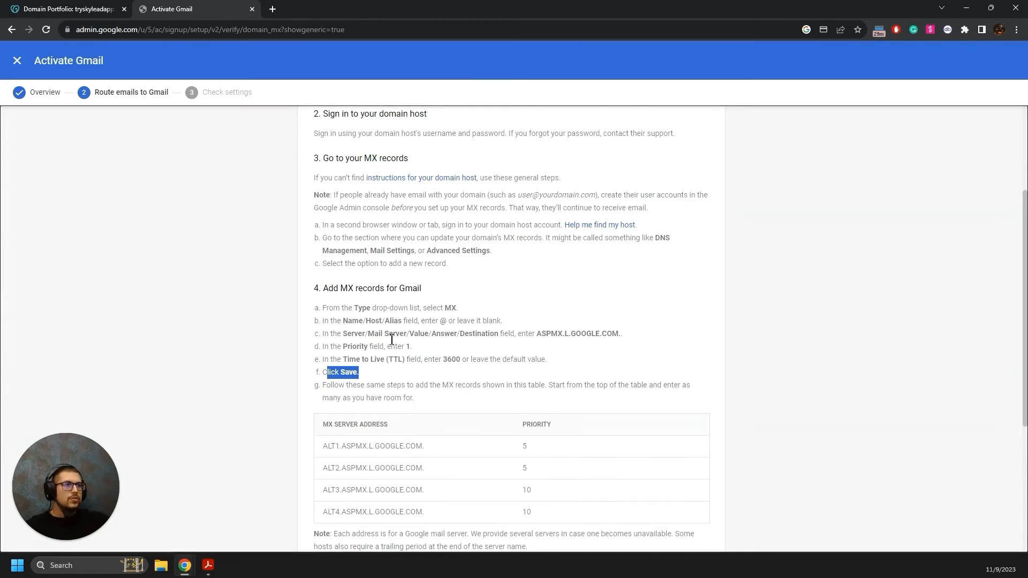
{"action": "scroll", "coordinate": [352, 394], "scroll_direction": "down", "scroll_amount": 1}
{"action": "left_click_drag", "start_coordinate": [323, 395], "coordinate": [385, 391]}
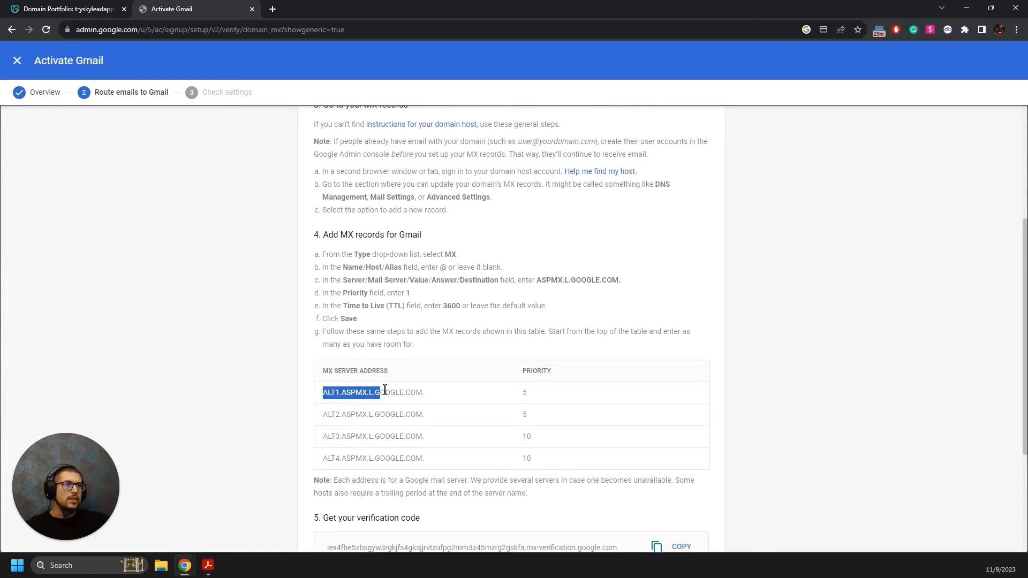
{"action": "left_click_drag", "start_coordinate": [324, 331], "coordinate": [546, 333]}
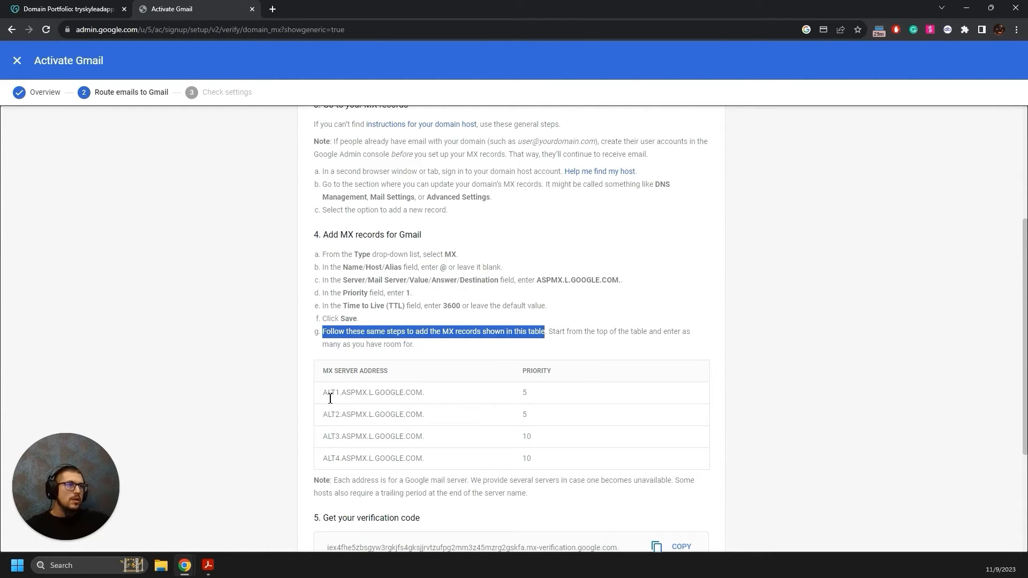
{"action": "left_click_drag", "start_coordinate": [322, 397], "coordinate": [432, 398]}
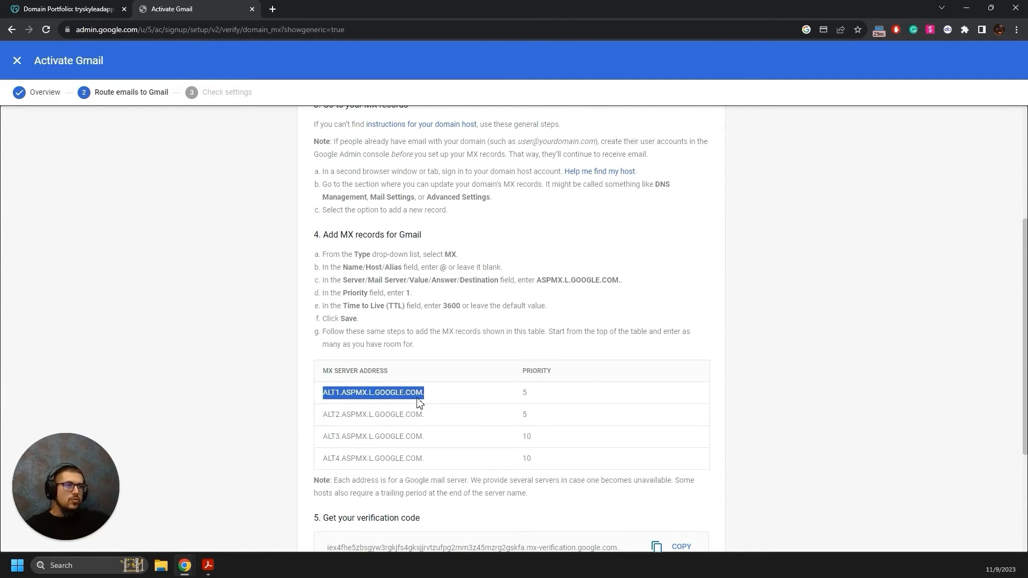
{"action": "left_click", "coordinate": [69, 9]}
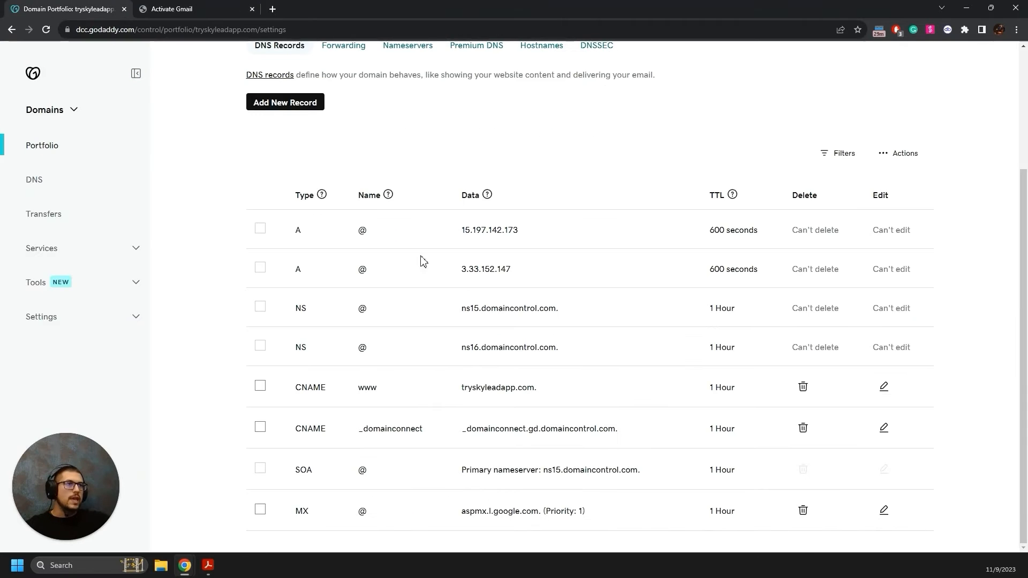
Add an MX row for @ with priority 5 pointing to ALT1.ASPMX.L.GOOGLE.COM.
{"action": "scroll", "coordinate": [421, 259], "scroll_direction": "up", "scroll_amount": 3}
{"action": "left_click", "coordinate": [297, 264]}
{"action": "left_click", "coordinate": [309, 342]}
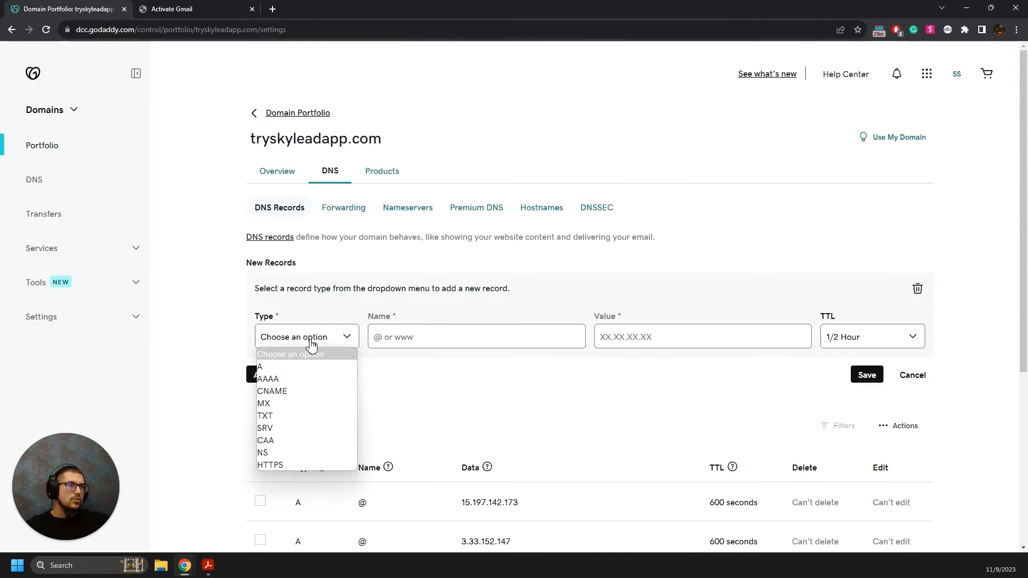
{"action": "left_click", "coordinate": [278, 401]}
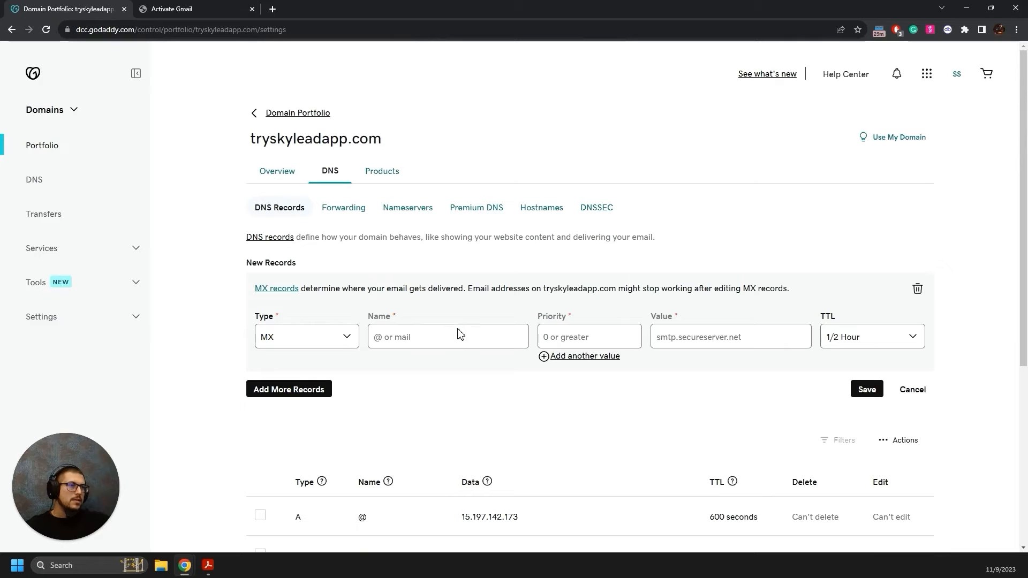
{"action": "left_click", "coordinate": [443, 336]}
{"action": "type", "text": "@"}
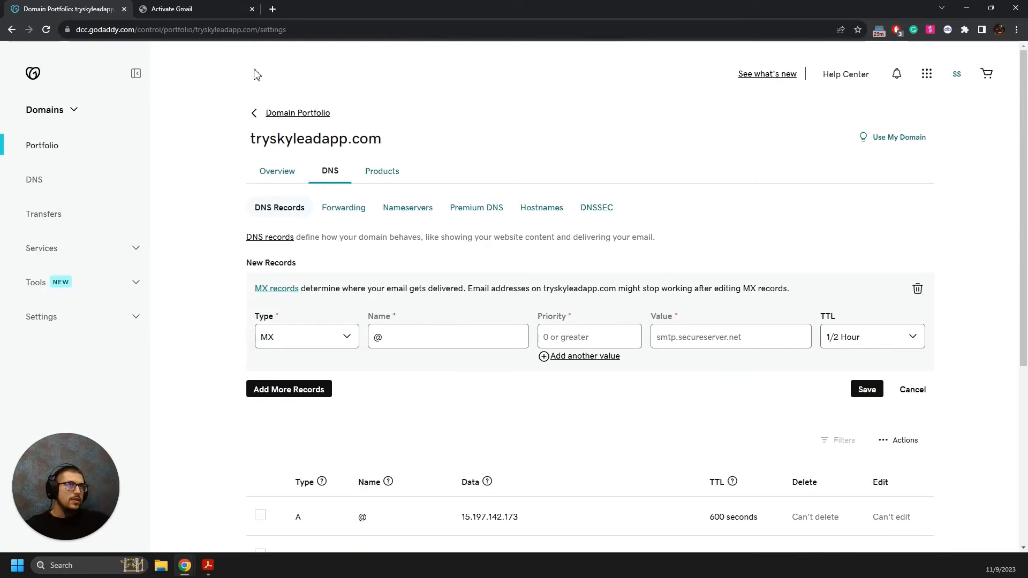
{"action": "type", "text": "5"}
{"action": "left_click", "coordinate": [170, 13]}
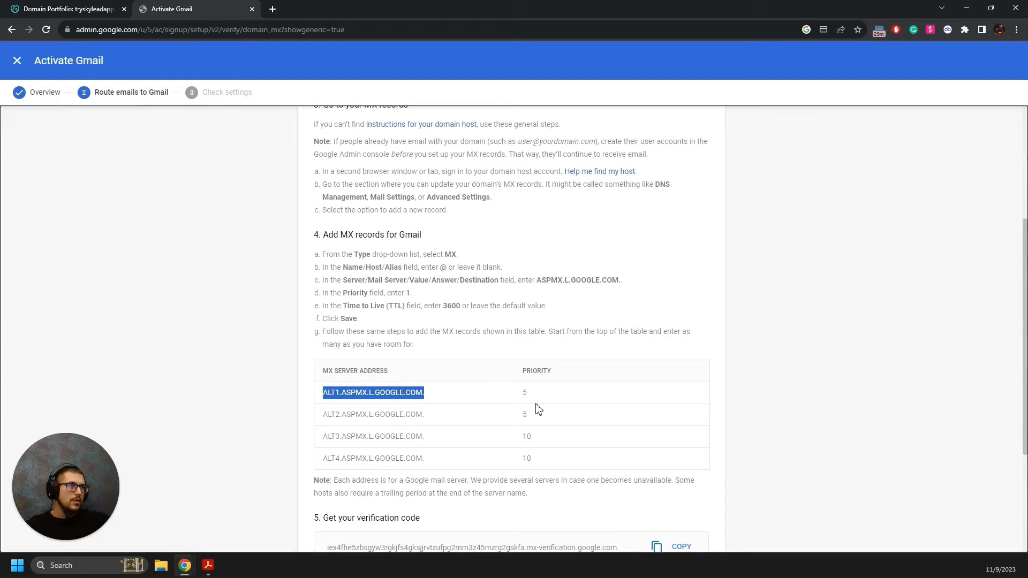
{"action": "left_click", "coordinate": [80, 10]}
{"action": "left_click", "coordinate": [716, 335]}
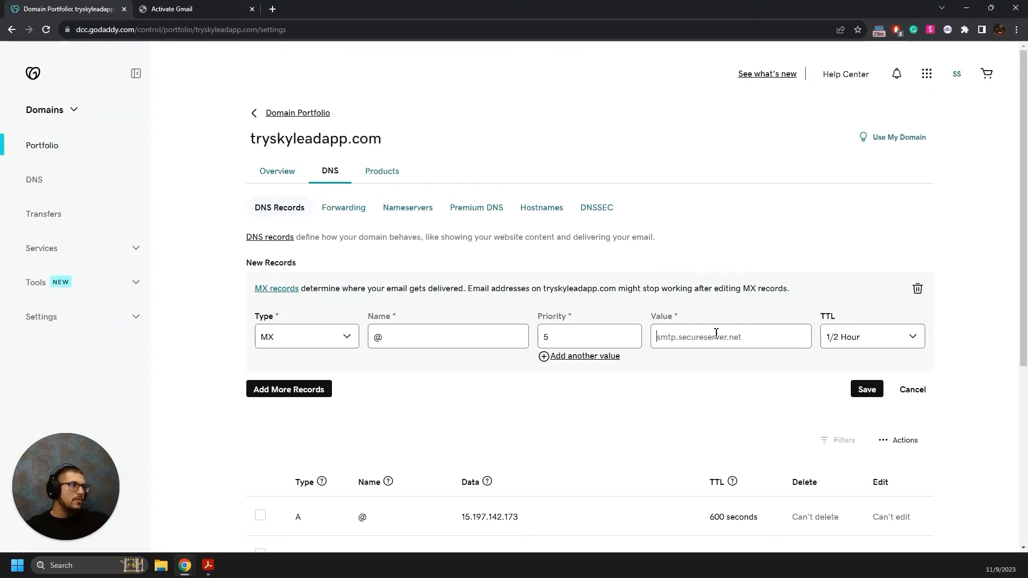
{"action": "type", "text": "ALT1.ASPMX.L.GOOGLE.COM."}
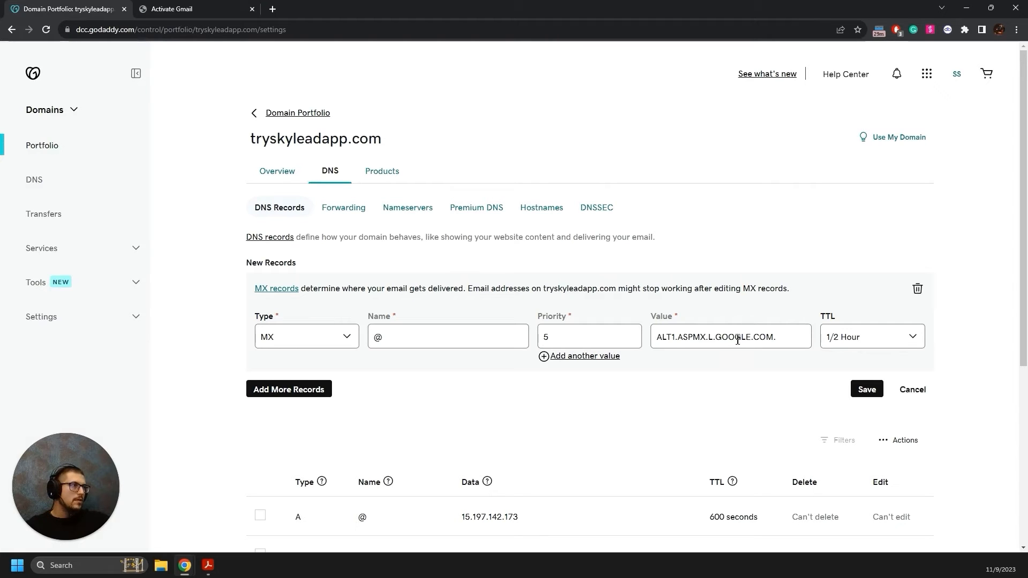
Add a second MX row for @, priority 5, pointing to ALT2.ASPMX.L.GOOGLE.COM.
{"action": "left_click", "coordinate": [279, 391]}
{"action": "left_click", "coordinate": [193, 10]}
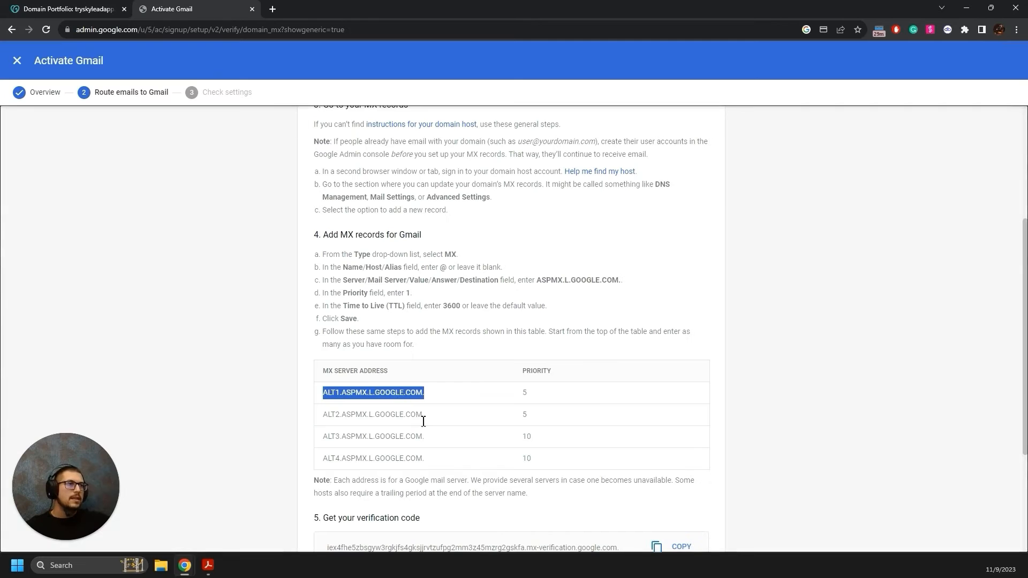
{"action": "left_click_drag", "start_coordinate": [435, 418], "coordinate": [321, 417]}
{"action": "key", "text": "ctrl+c"}
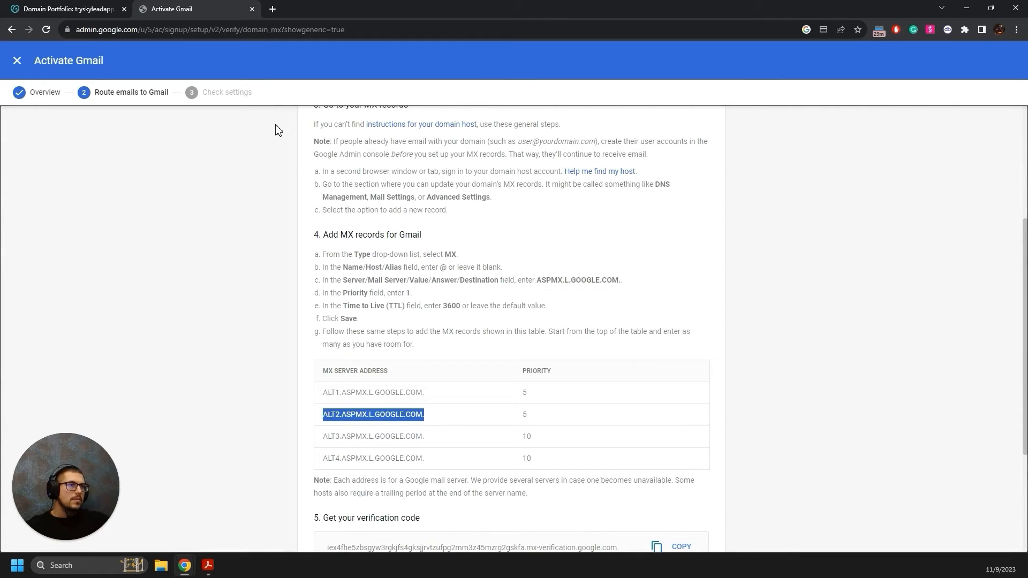
{"action": "left_click", "coordinate": [70, 9]}
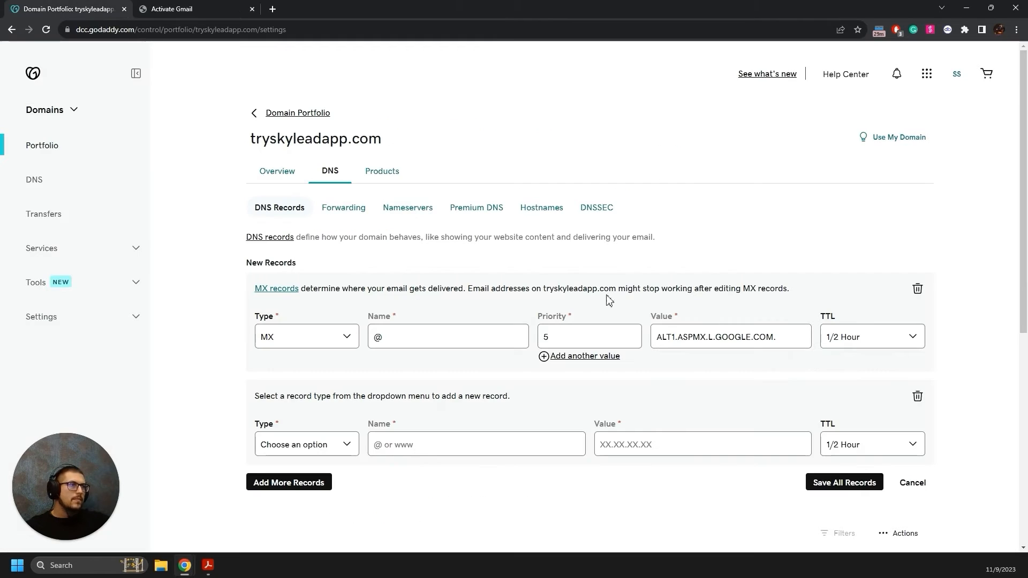
{"action": "left_click", "coordinate": [647, 449]}
{"action": "key", "text": "ctrl+v"}
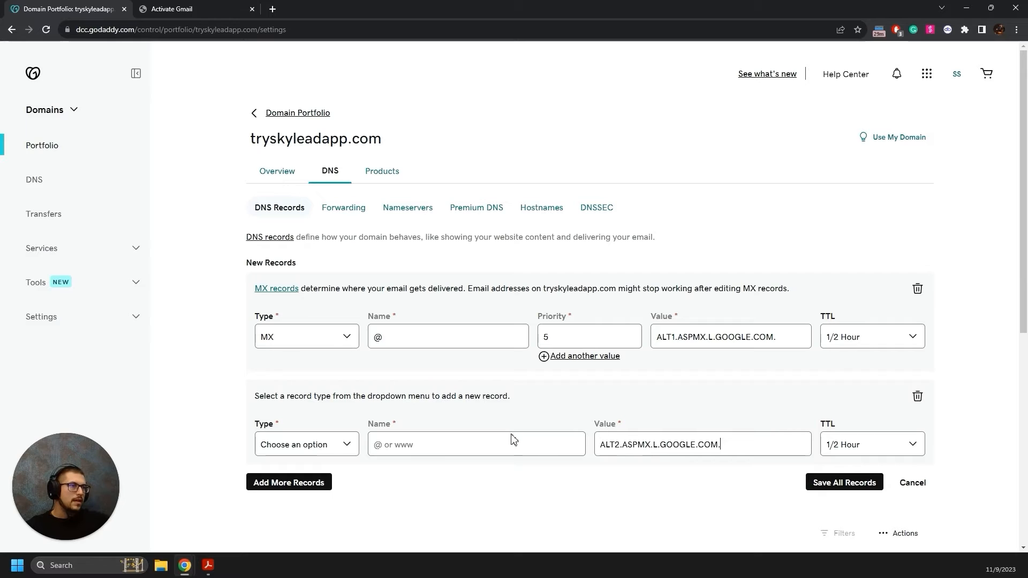
{"action": "left_click", "coordinate": [321, 449]}
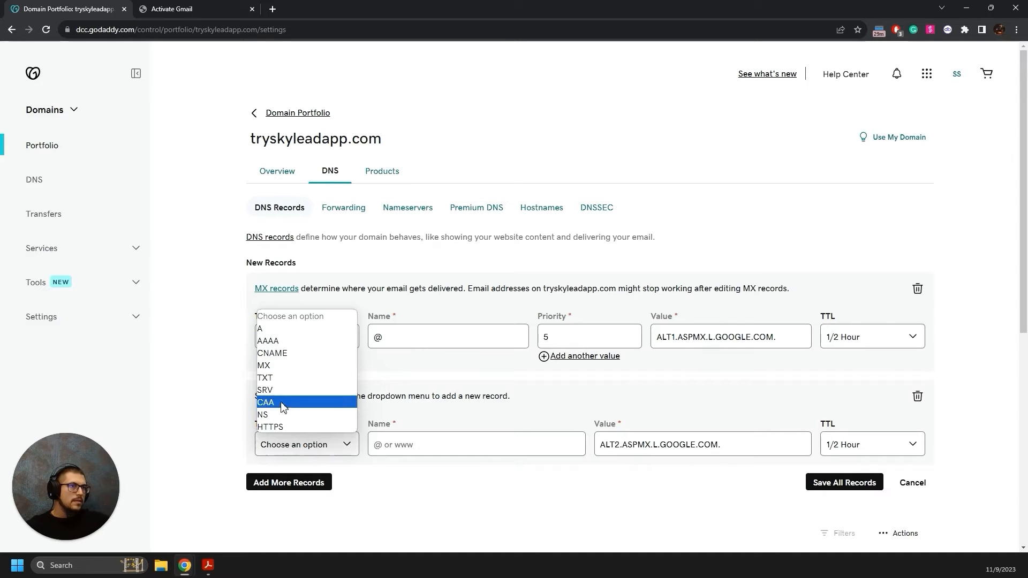
{"action": "left_click", "coordinate": [290, 365]}
{"action": "left_click", "coordinate": [432, 443]}
{"action": "type", "text": "@"}
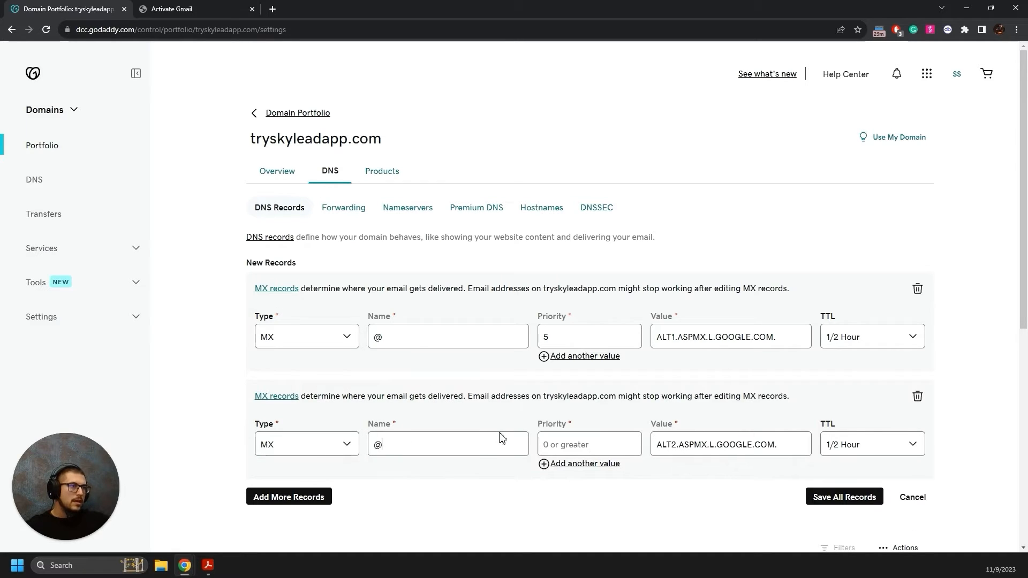
{"action": "left_click", "coordinate": [558, 440]}
{"action": "type", "text": "5"}
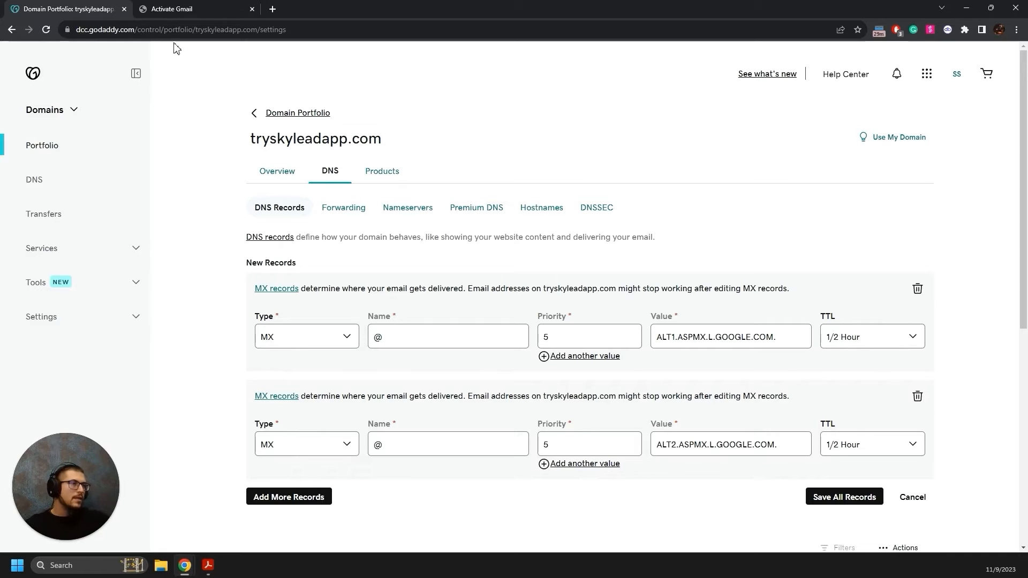
{"action": "scroll", "coordinate": [321, 471], "scroll_direction": "down", "scroll_amount": 1}
Add a blank third record row and copy ALT3.ASPMX.L.GOOGLE.COM.
{"action": "left_click", "coordinate": [289, 444]}
{"action": "left_click", "coordinate": [224, 8]}
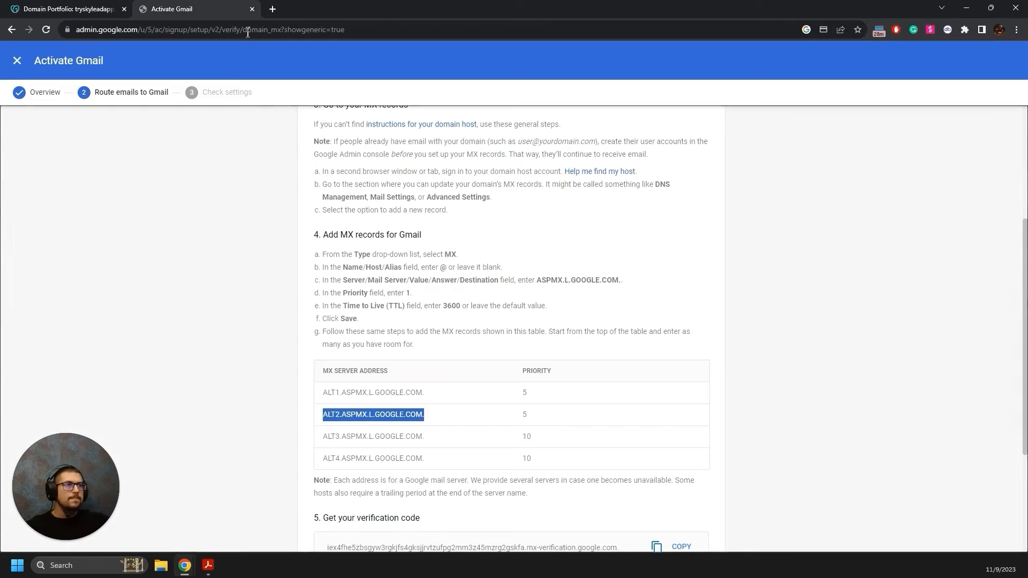
{"action": "left_click_drag", "start_coordinate": [426, 437], "coordinate": [315, 452]}
{"action": "key", "text": "ctrl+c"}
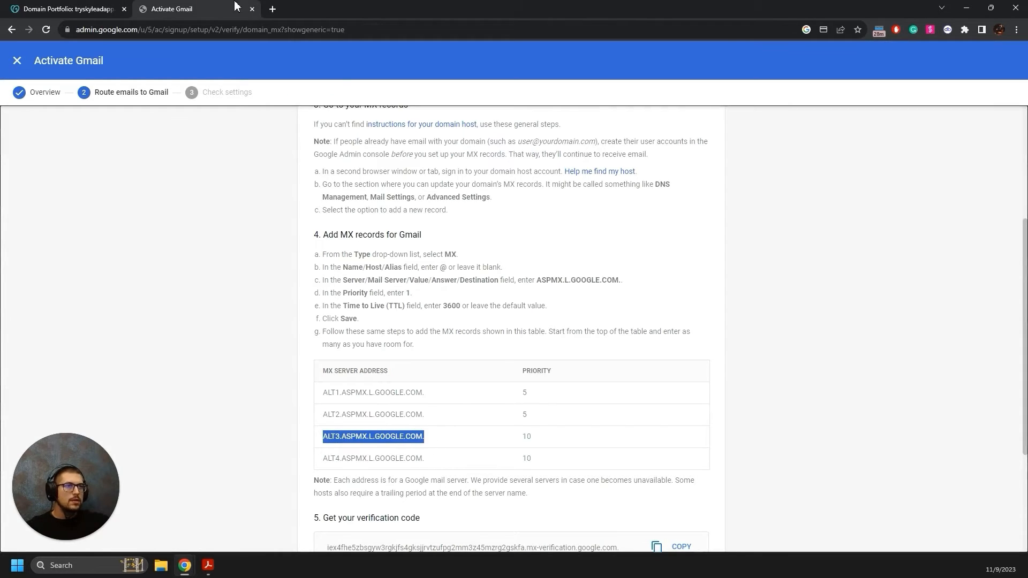
{"action": "left_click", "coordinate": [108, 7]}
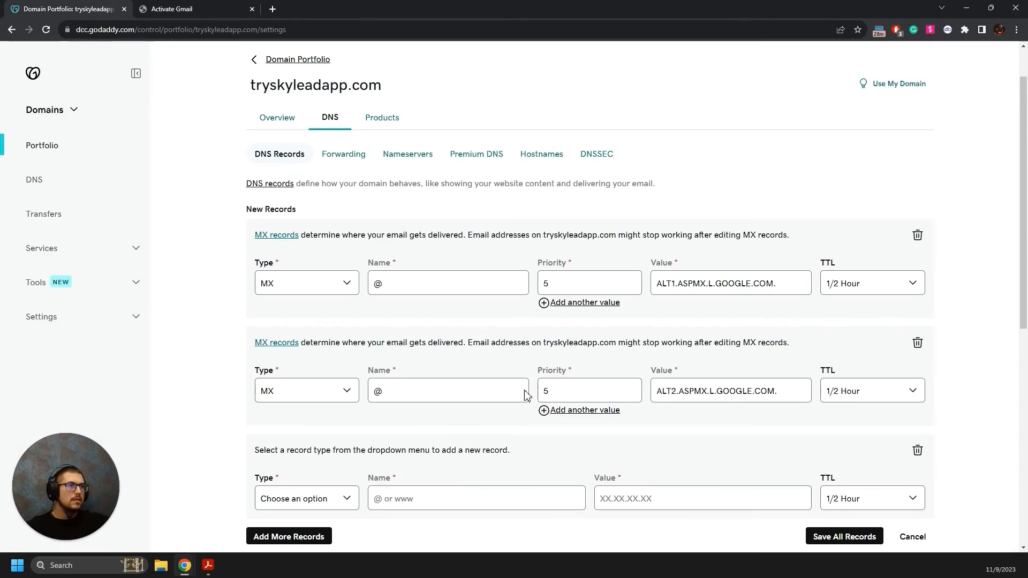
Fill the third row as MX for @, priority 10, value ALT3.ASPMX.L.GOOGLE.COM.
{"action": "left_click", "coordinate": [642, 502]}
{"action": "key", "text": "ctrl+v"}
{"action": "left_click", "coordinate": [337, 500]}
{"action": "left_click", "coordinate": [283, 426]}
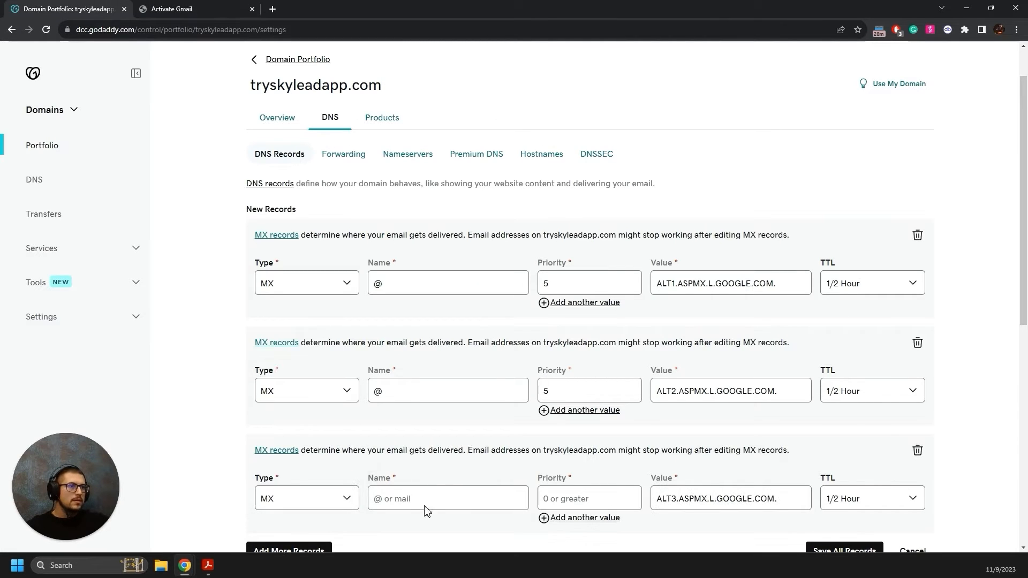
{"action": "type", "text": "@"}
{"action": "left_click", "coordinate": [559, 498]}
{"action": "type", "text": "1"}
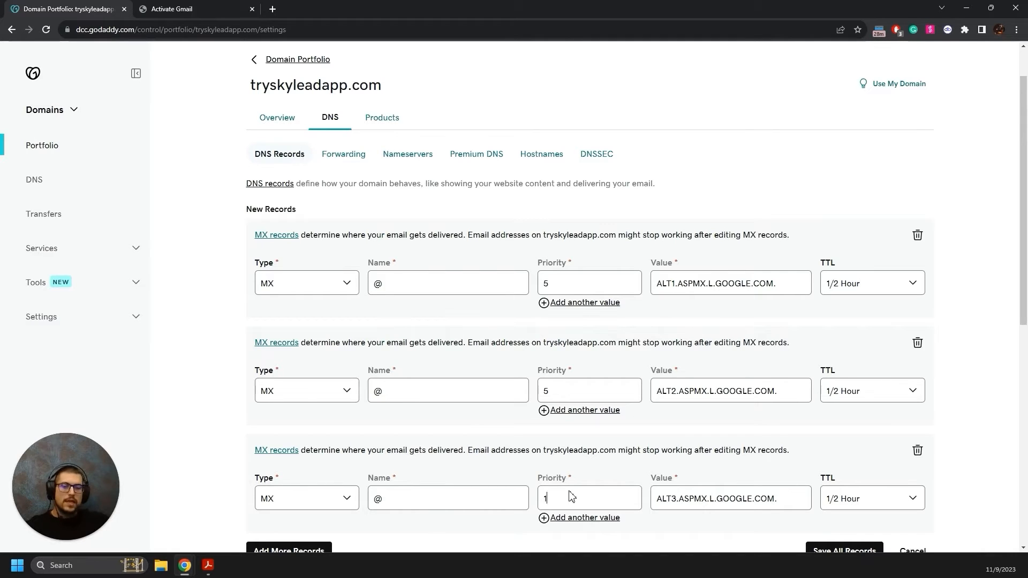
{"action": "type", "text": "0"}
Add a fourth MX row for @, priority 10, pointing to ALT4.ASPMX.L.GOOGLE.COM.
{"action": "left_click", "coordinate": [211, 9]}
{"action": "scroll", "coordinate": [673, 420], "scroll_direction": "down", "scroll_amount": 1}
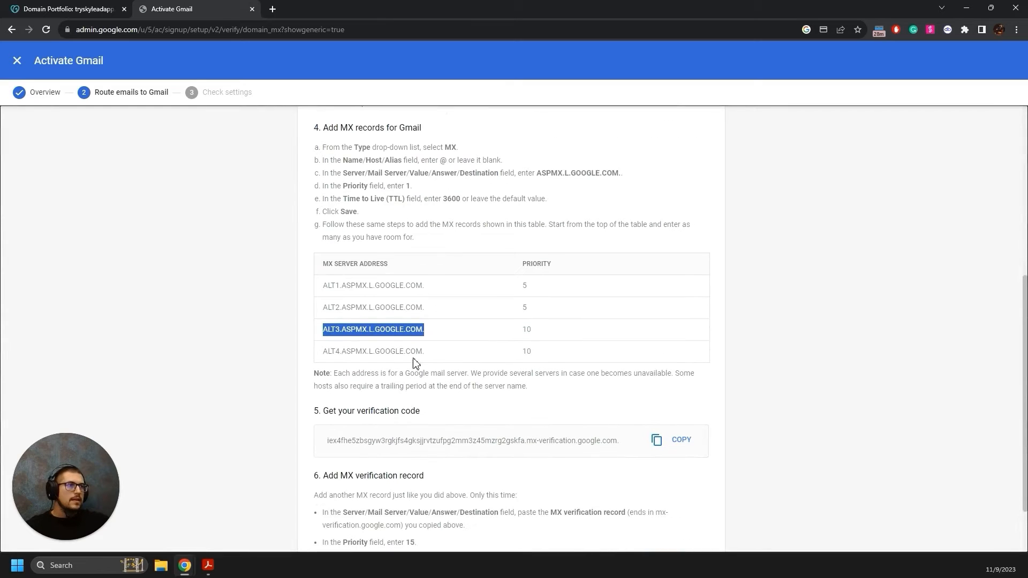
{"action": "left_click_drag", "start_coordinate": [427, 356], "coordinate": [316, 354]}
{"action": "key", "text": "ctrl+c"}
{"action": "left_click", "coordinate": [114, 8]}
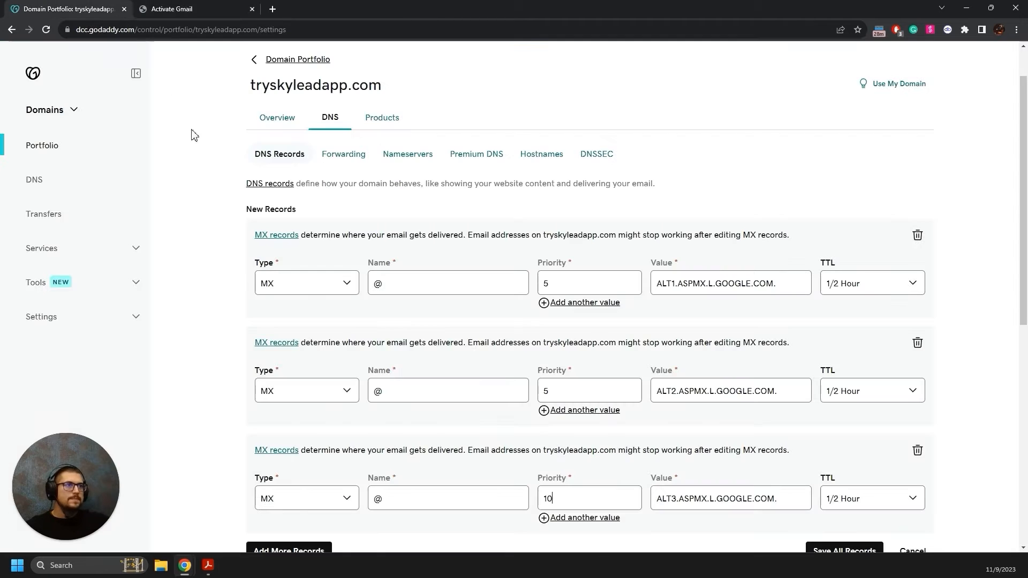
{"action": "scroll", "coordinate": [503, 420], "scroll_direction": "down", "scroll_amount": 4}
{"action": "left_click", "coordinate": [319, 338]}
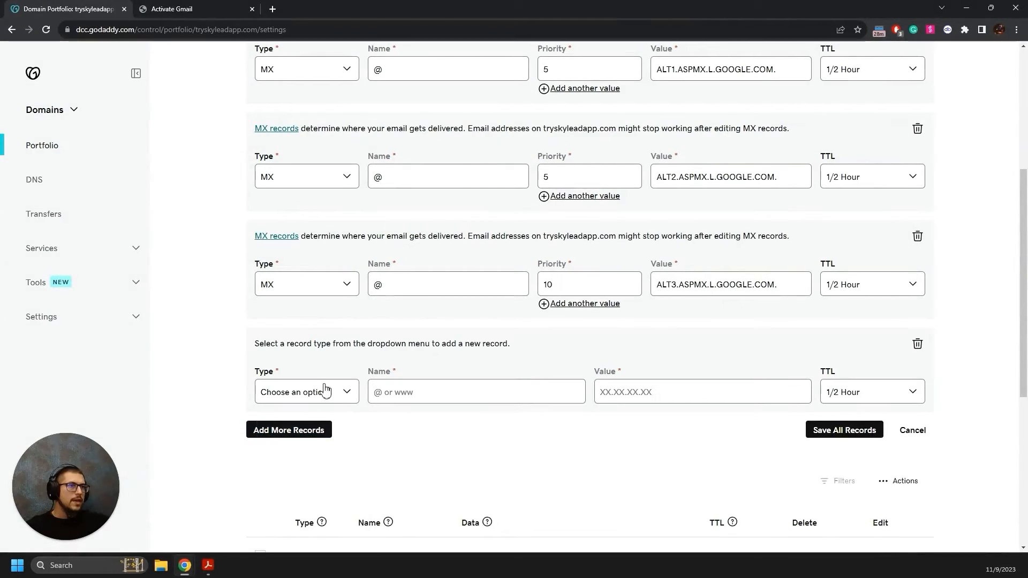
{"action": "left_click", "coordinate": [325, 393]}
{"action": "left_click", "coordinate": [264, 459]}
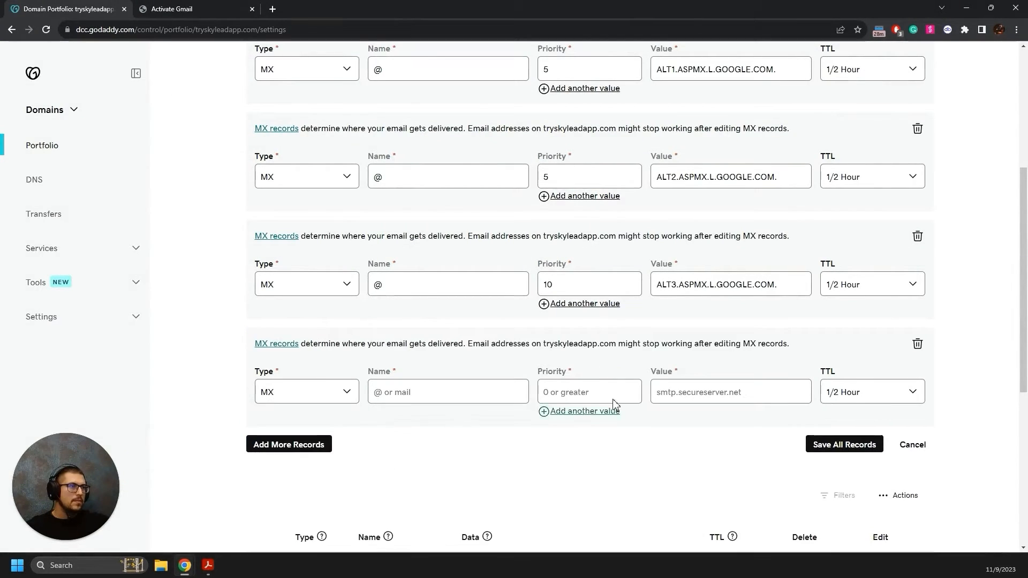
{"action": "left_click", "coordinate": [687, 391]}
{"action": "key", "text": "ctrl+v"}
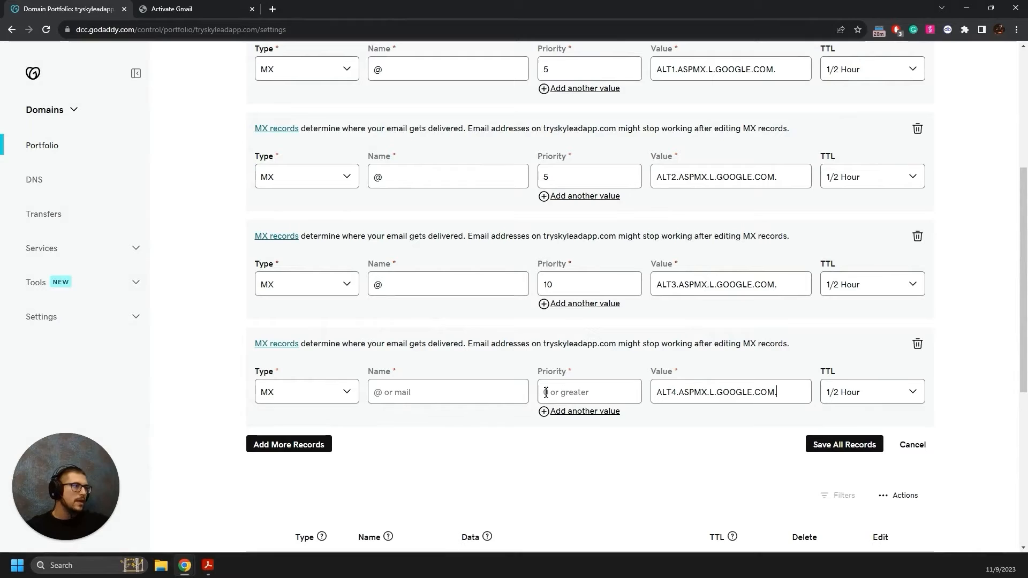
{"action": "left_click", "coordinate": [472, 392]}
{"action": "type", "text": "@"}
{"action": "type", "text": "10"}
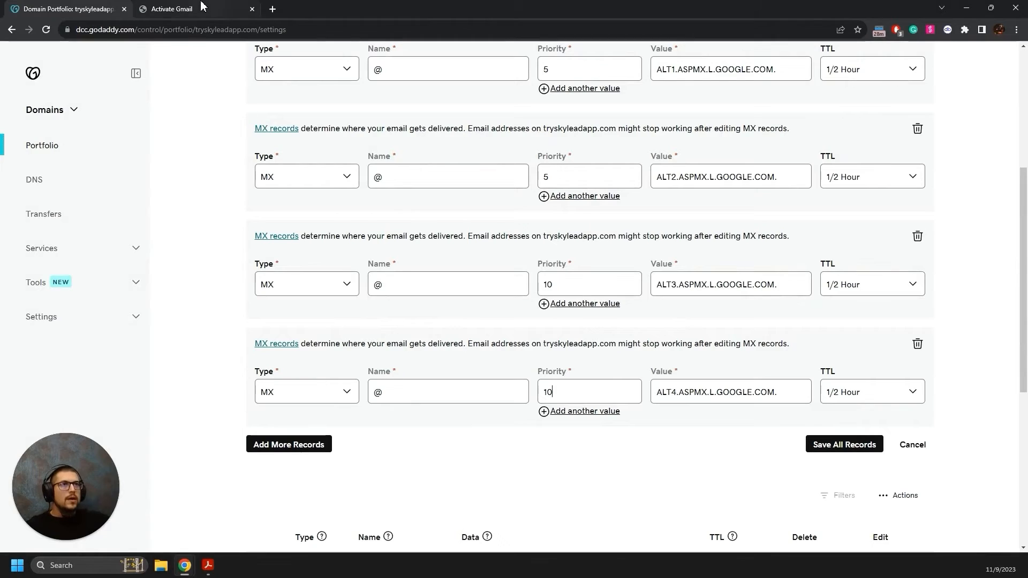
{"action": "left_click", "coordinate": [182, 9]}
{"action": "scroll", "coordinate": [407, 391], "scroll_direction": "down", "scroll_amount": 1}
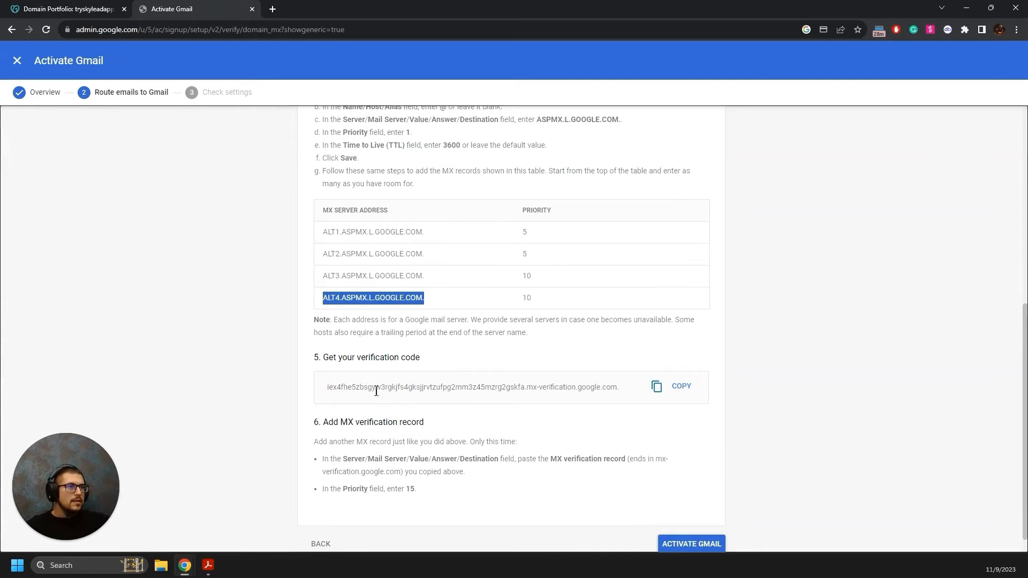
{"action": "scroll", "coordinate": [260, 183], "scroll_direction": "up", "scroll_amount": 1}
{"action": "left_click", "coordinate": [67, 9]}
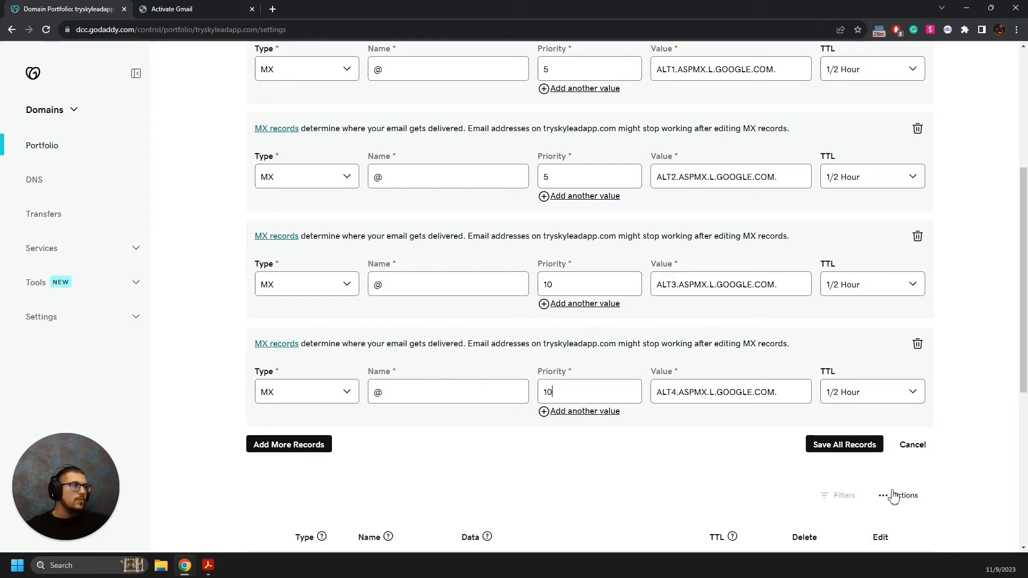
Save all four pending Google MX records to the domain's DNS.
{"action": "left_click", "coordinate": [840, 450]}
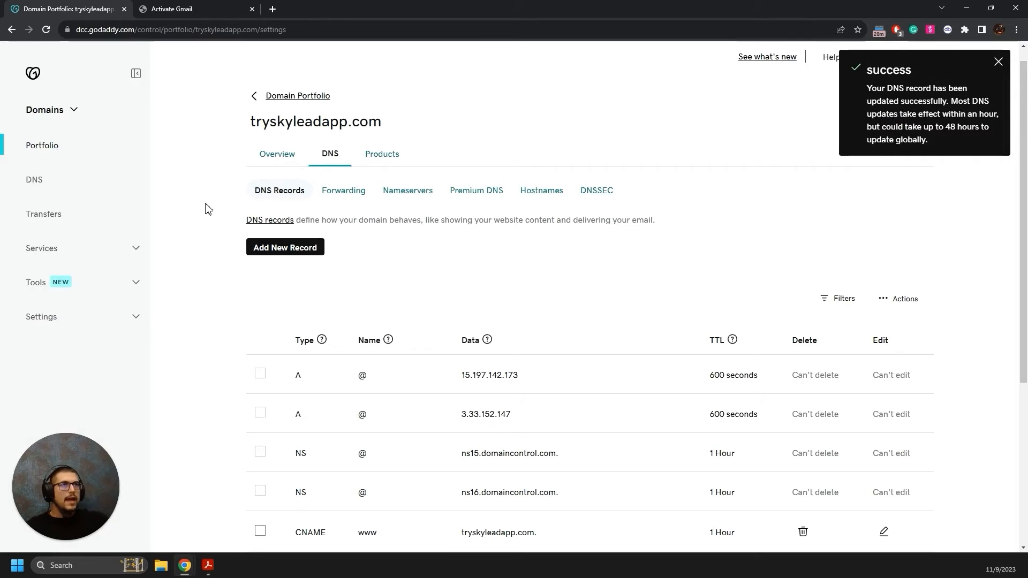
{"action": "left_click", "coordinate": [180, 7]}
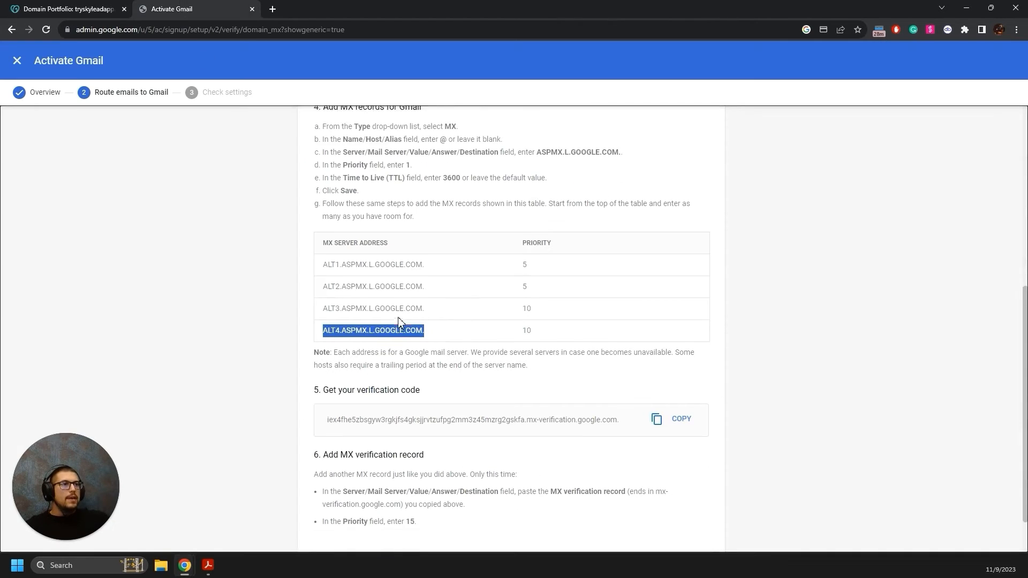
{"action": "scroll", "coordinate": [331, 331], "scroll_direction": "down", "scroll_amount": 2}
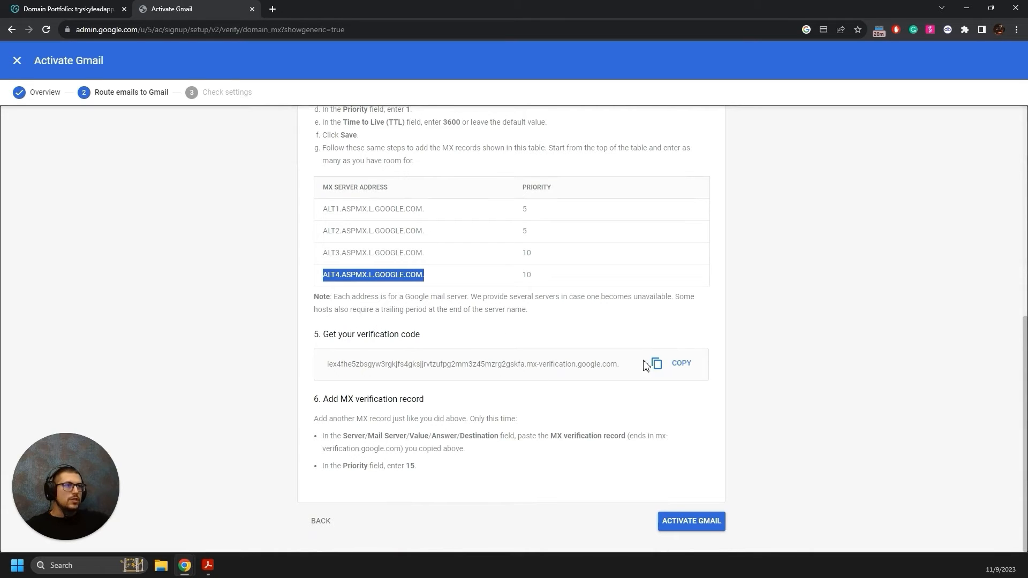
Copy Google's MX verification code from the Activate Gmail instructions.
{"action": "left_click", "coordinate": [680, 366]}
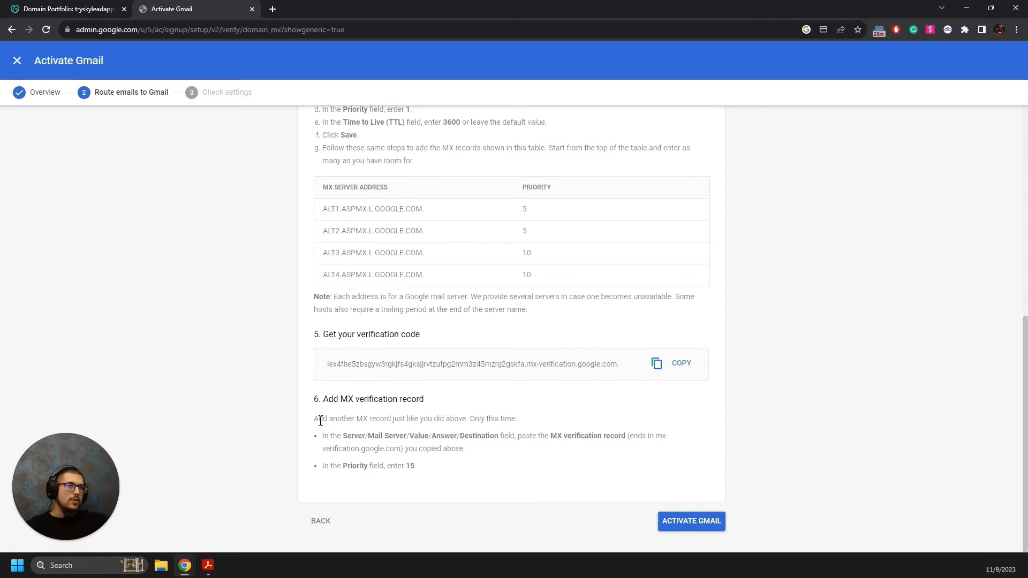
{"action": "left_click_drag", "start_coordinate": [317, 421], "coordinate": [464, 419]}
{"action": "left_click", "coordinate": [109, 5]}
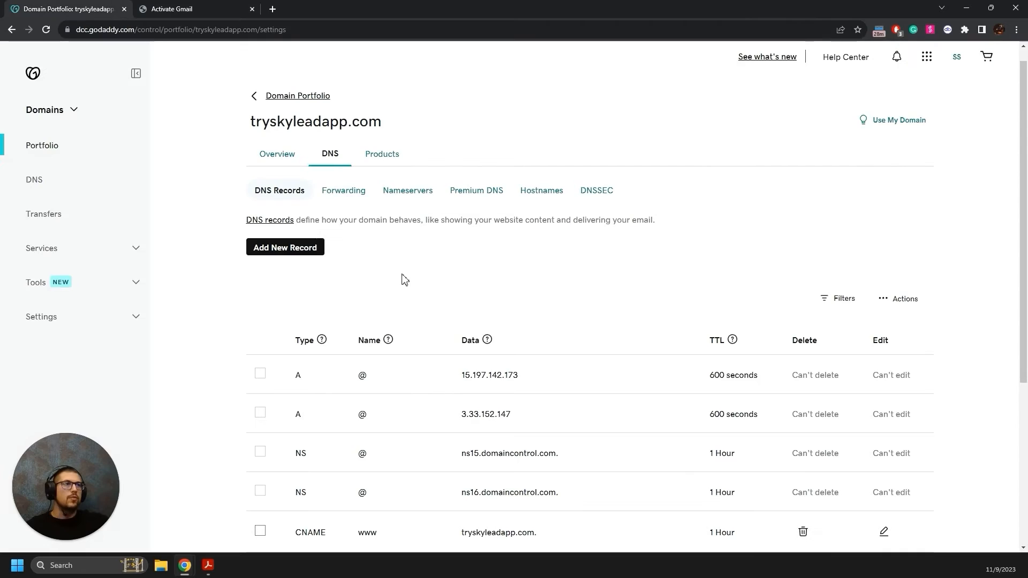
{"action": "left_click", "coordinate": [300, 249]}
Save an MX record for @ with priority 15 whose value is the verification code.
{"action": "left_click", "coordinate": [317, 324]}
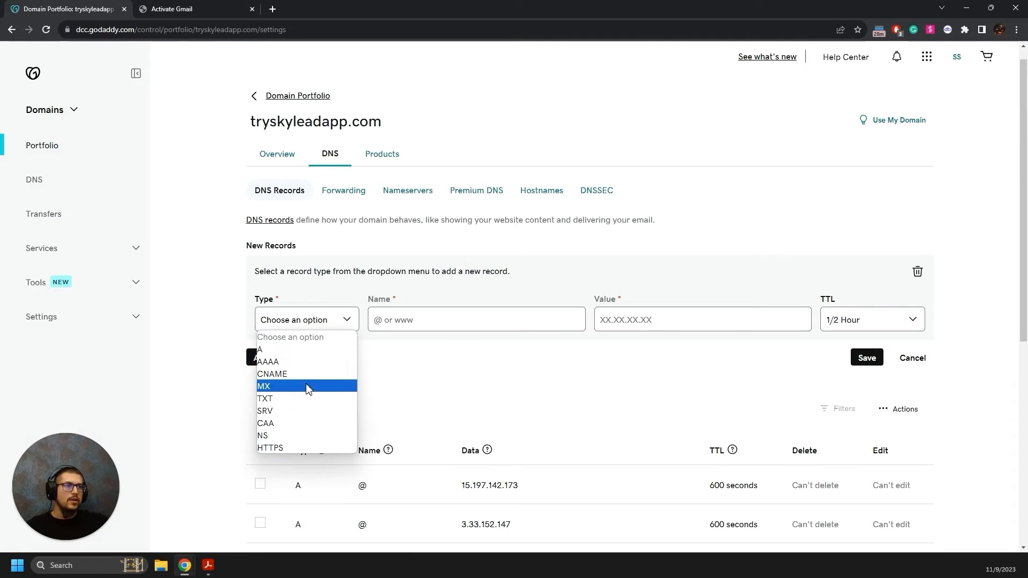
{"action": "left_click", "coordinate": [297, 386]}
{"action": "left_click", "coordinate": [162, 4]}
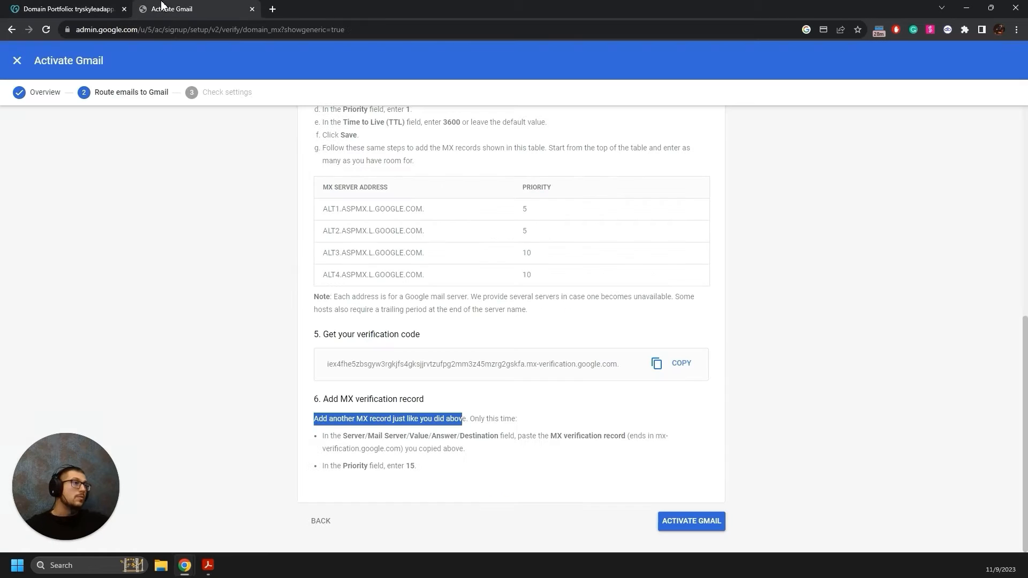
{"action": "left_click_drag", "start_coordinate": [325, 441], "coordinate": [504, 440]}
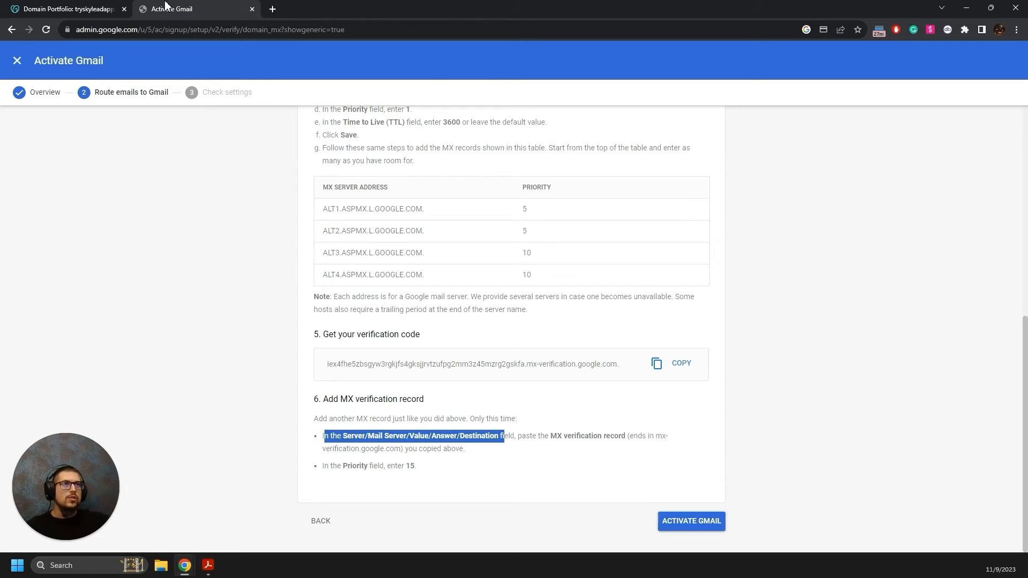
{"action": "left_click", "coordinate": [70, 8]}
{"action": "left_click", "coordinate": [679, 321]}
{"action": "key", "text": "ctrl+v"}
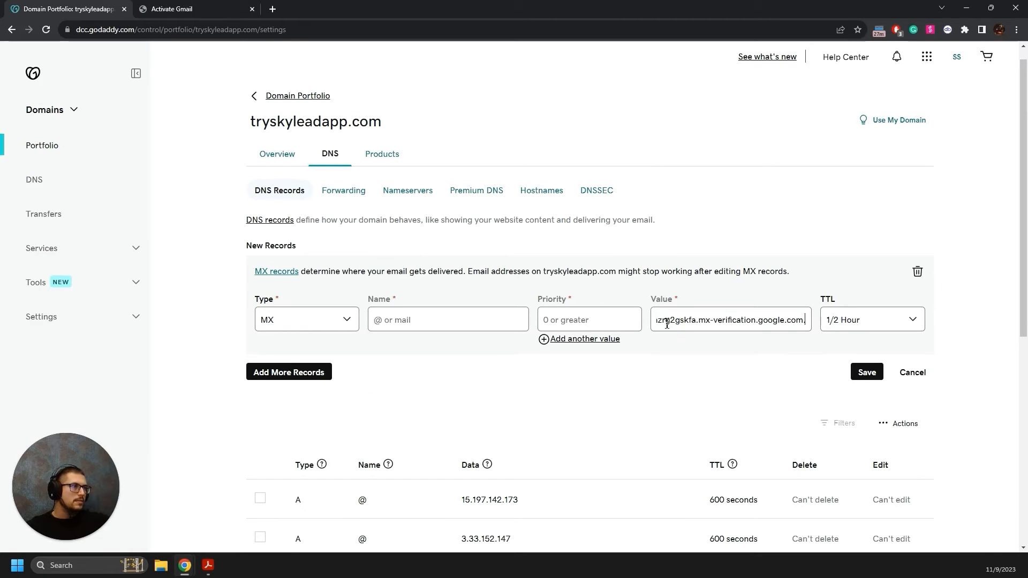
{"action": "left_click", "coordinate": [156, 9]}
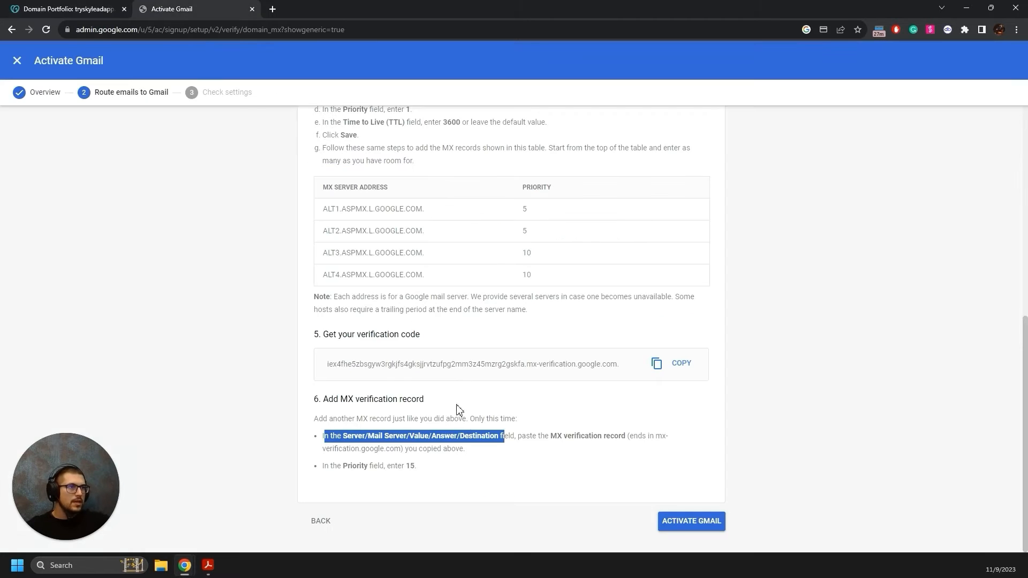
{"action": "left_click", "coordinate": [86, 8]}
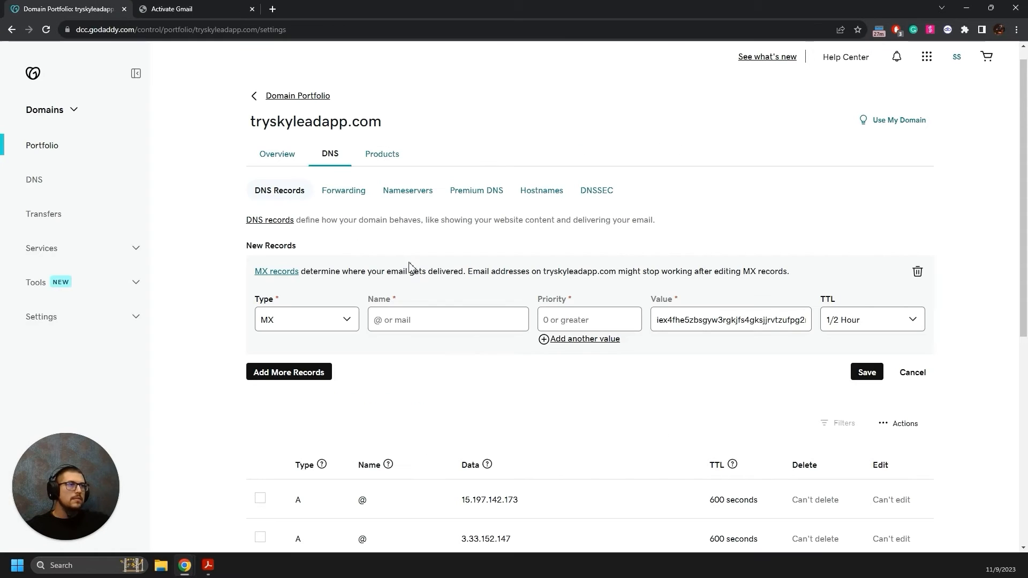
{"action": "type", "text": "15"}
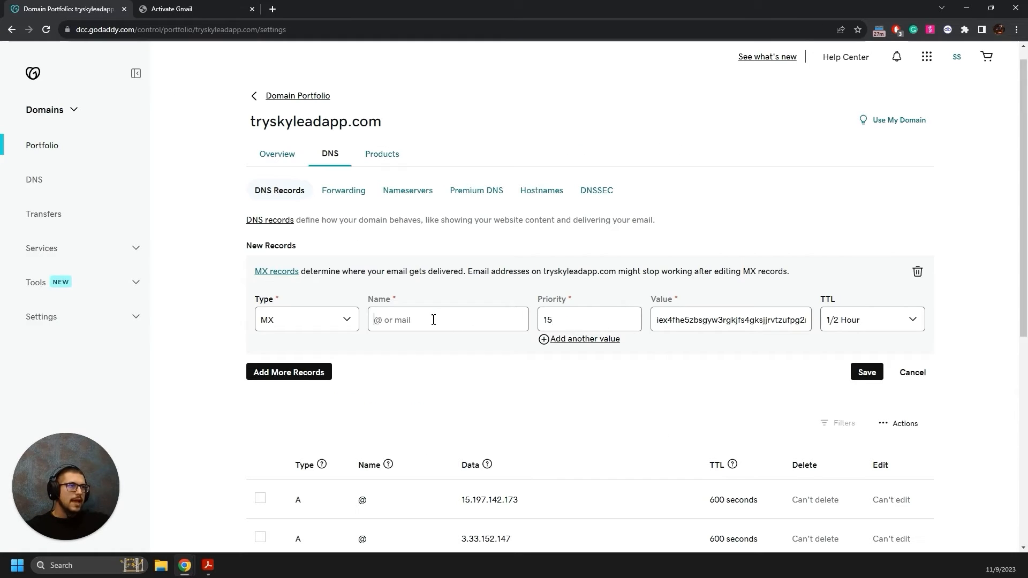
{"action": "type", "text": "@"}
{"action": "left_click", "coordinate": [866, 372]}
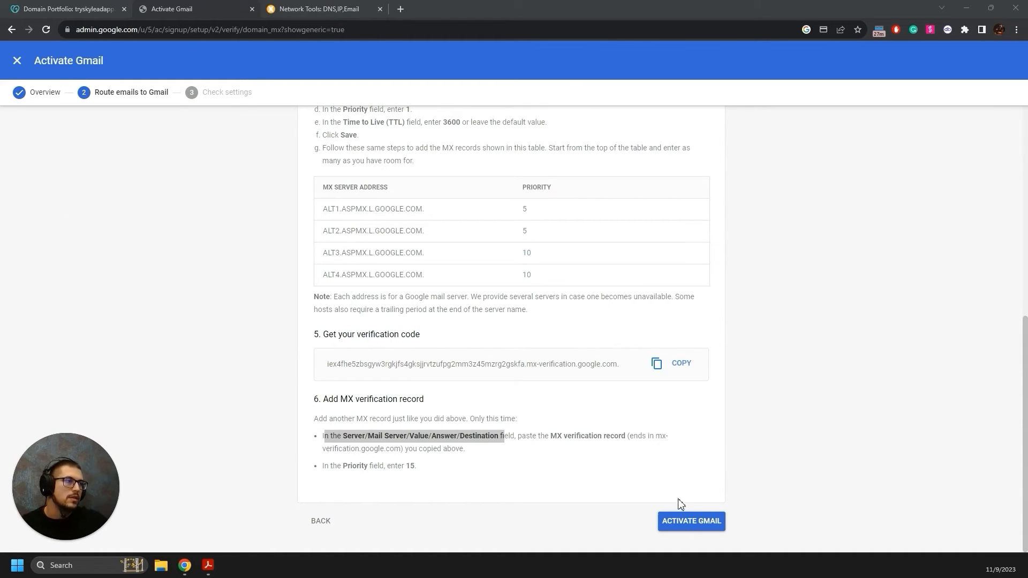
Activate Gmail for tryskyleadapp.com.
{"action": "left_click", "coordinate": [690, 527]}
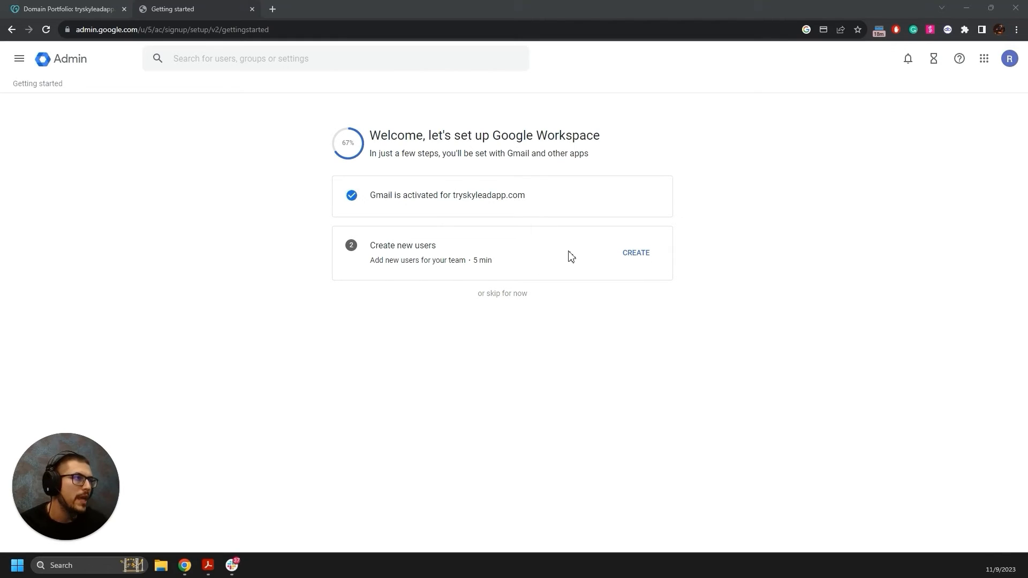
Create a first user with the owner's first name, last name and tryskyleadapp.com username.
{"action": "left_click", "coordinate": [637, 258]}
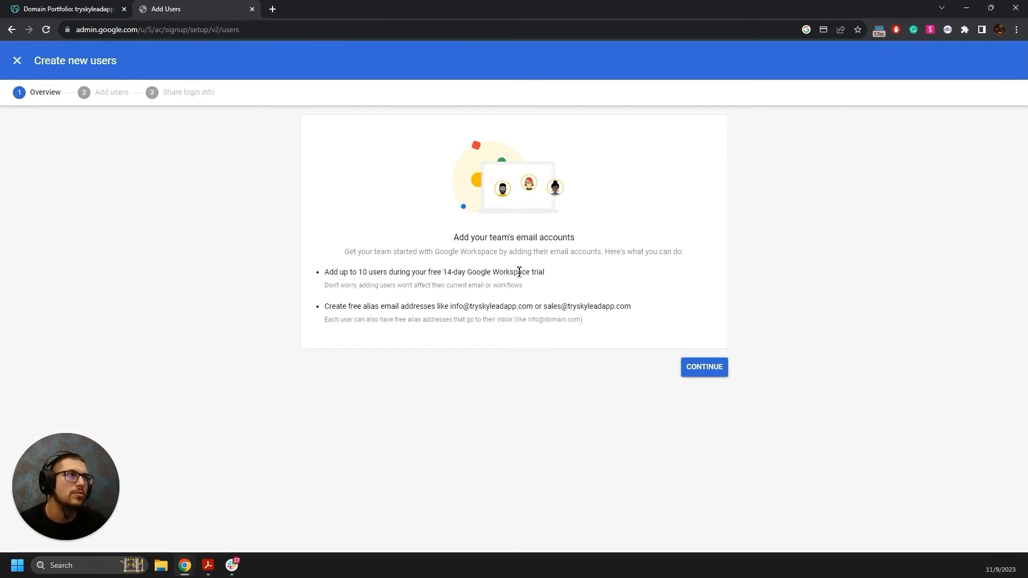
{"action": "left_click", "coordinate": [688, 368]}
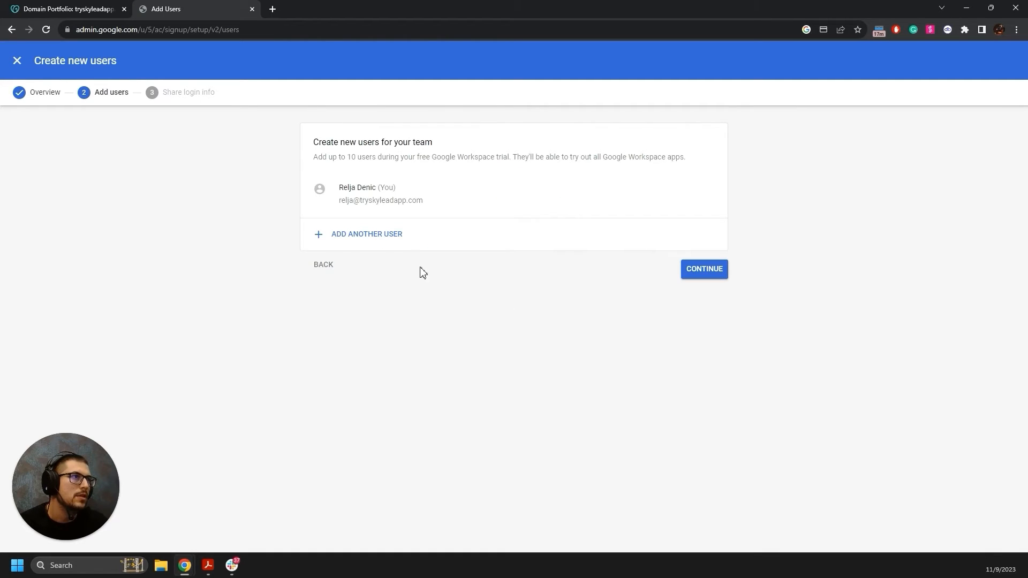
{"action": "left_click", "coordinate": [383, 234]}
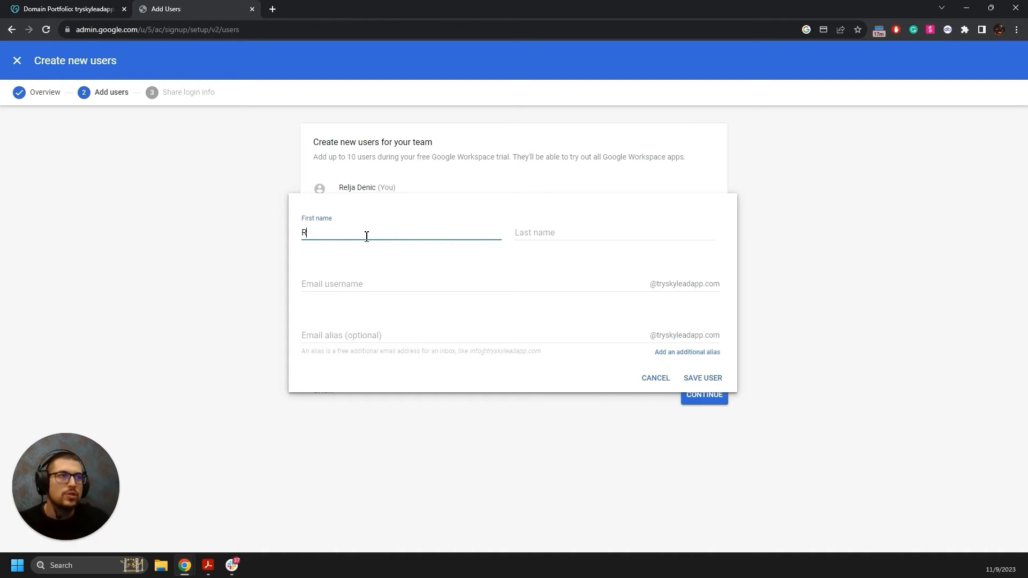
{"action": "key", "text": "Tab"}
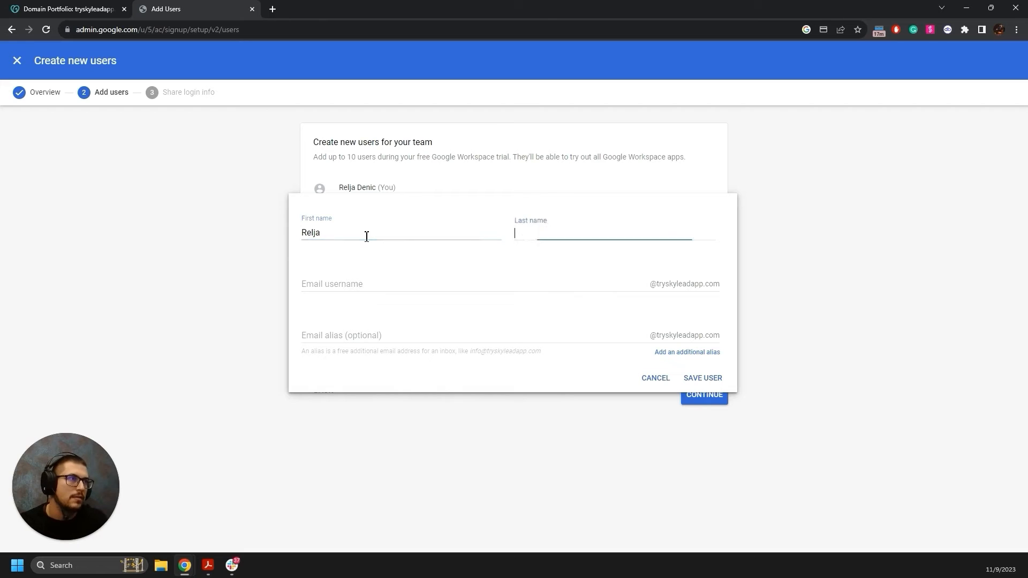
{"action": "type", "text": "Denic"}
{"action": "key", "text": "Tab"}
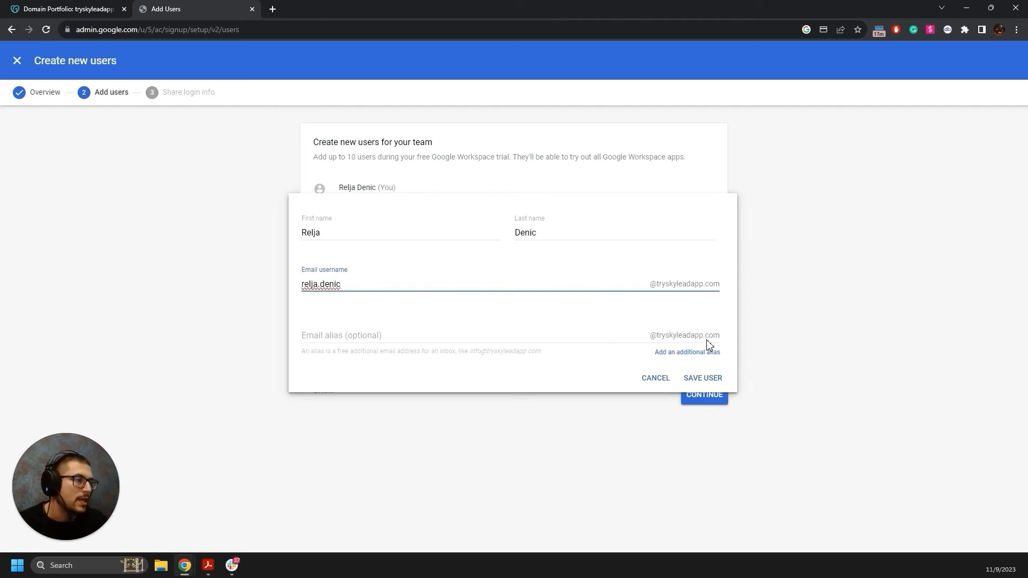
{"action": "left_click", "coordinate": [706, 380]}
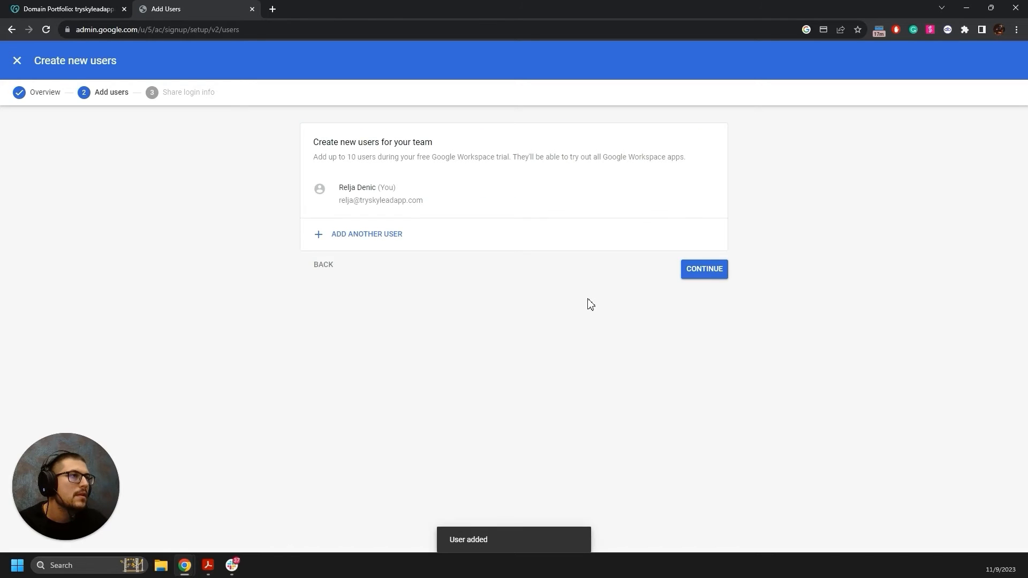
Add a second user with their first name, last name and email username.
{"action": "left_click", "coordinate": [382, 245]}
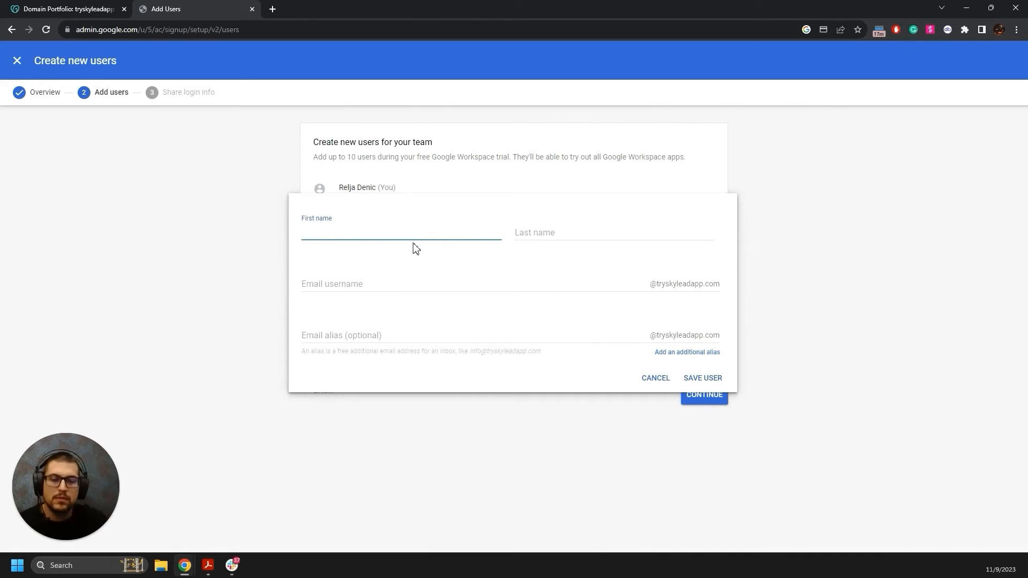
{"action": "type", "text": "Relja"}
{"action": "key", "text": "Tab"}
{"action": "type", "text": "d"}
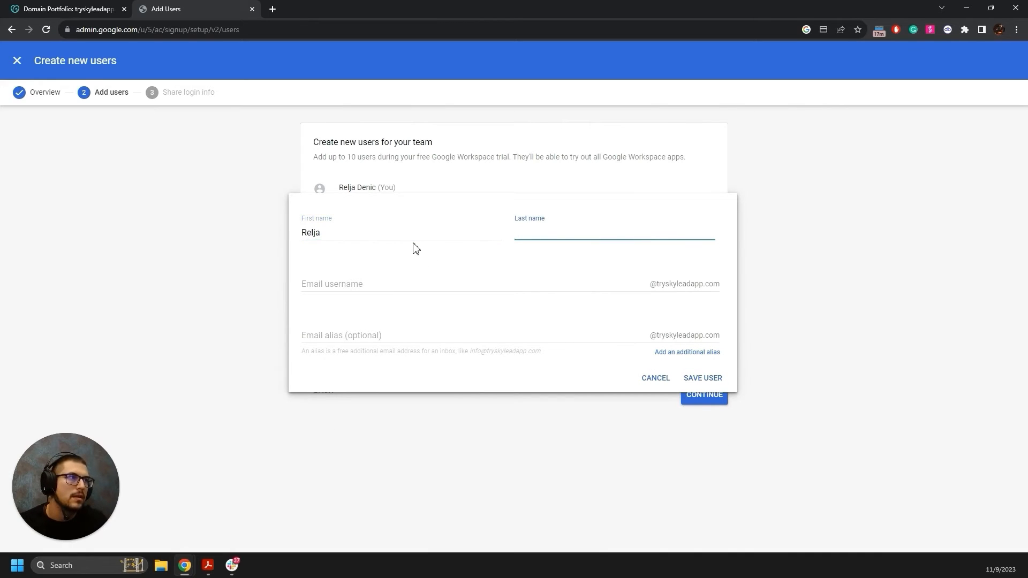
{"action": "key", "text": "Tab"}
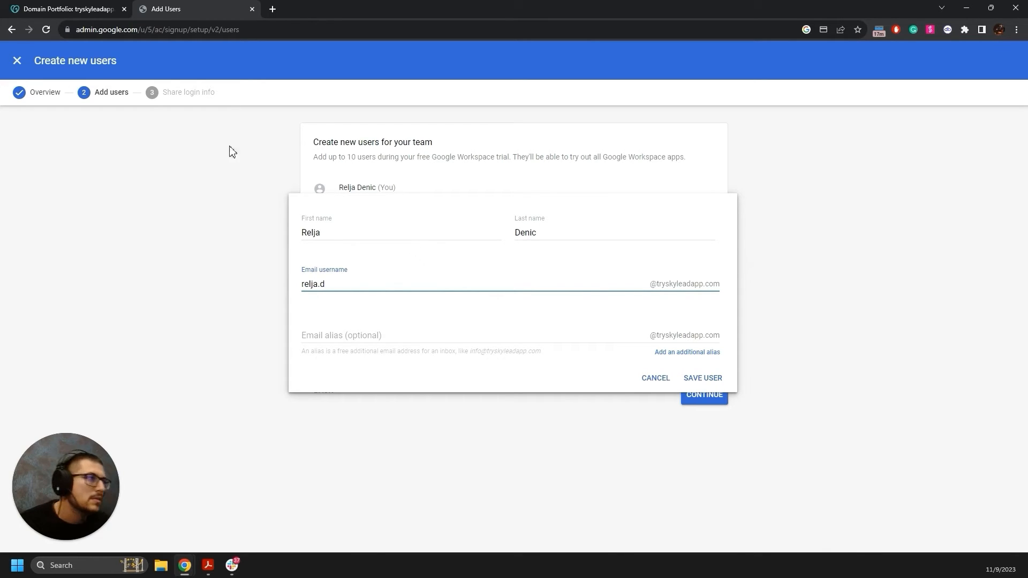
{"action": "left_click", "coordinate": [717, 383]}
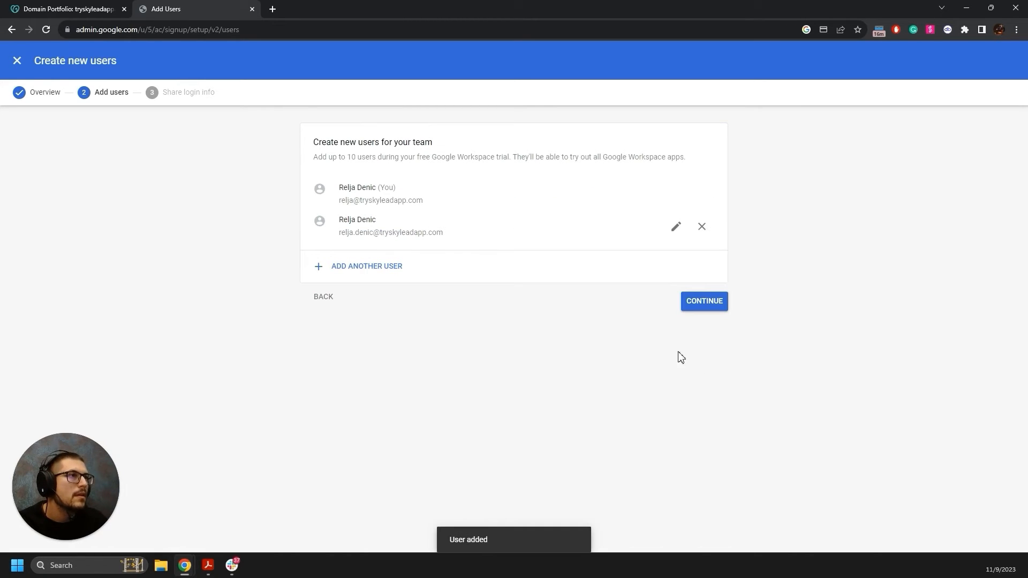
Close the extra user form and finish the new-user setup.
{"action": "left_click", "coordinate": [718, 305]}
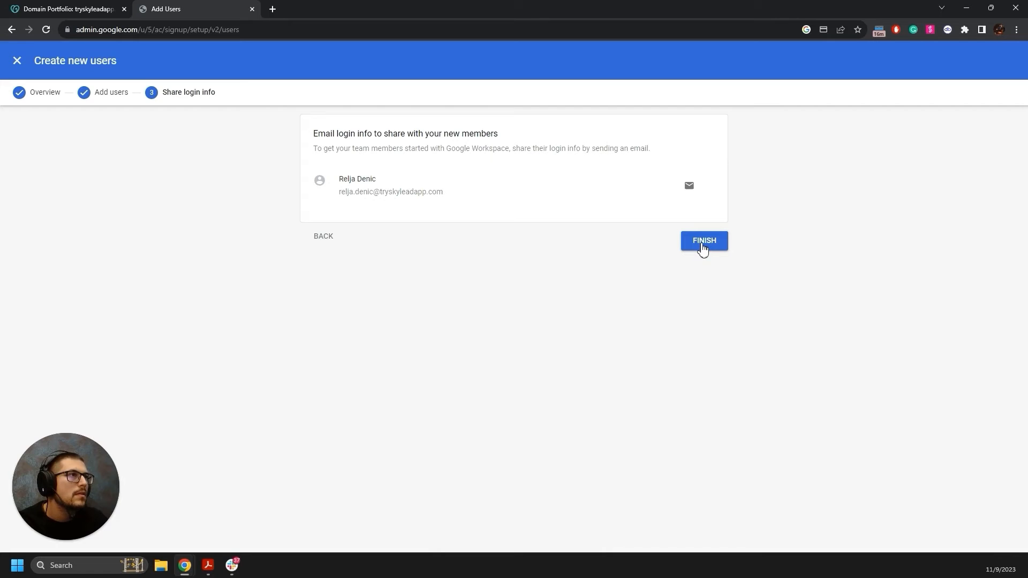
{"action": "left_click", "coordinate": [331, 239]}
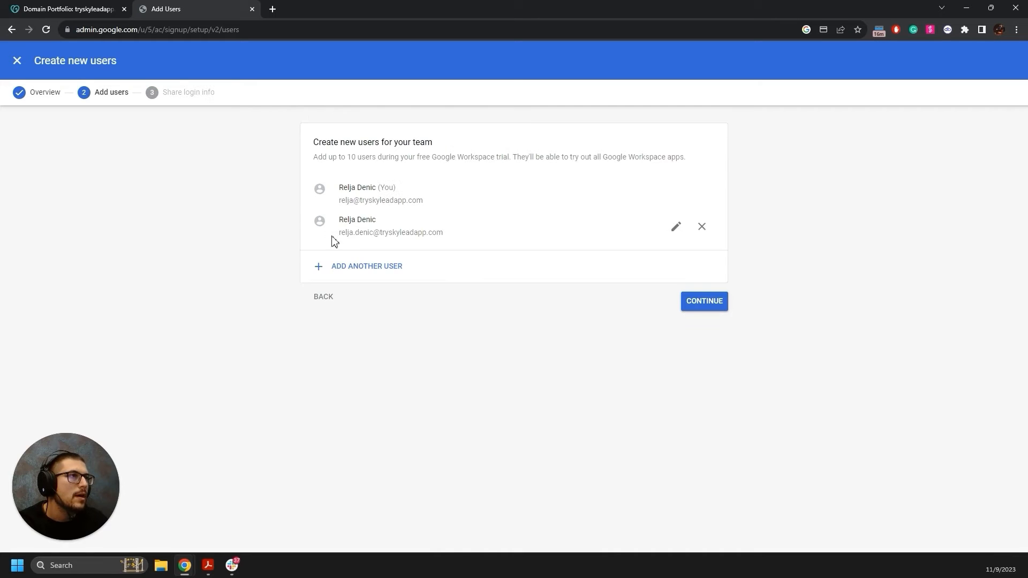
{"action": "left_click", "coordinate": [396, 267]}
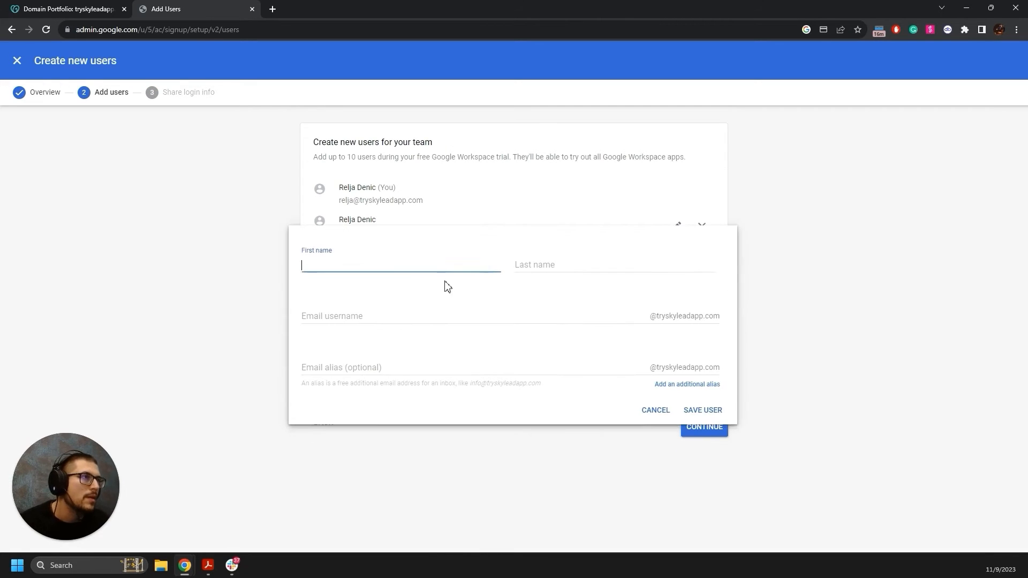
{"action": "left_click", "coordinate": [663, 409]}
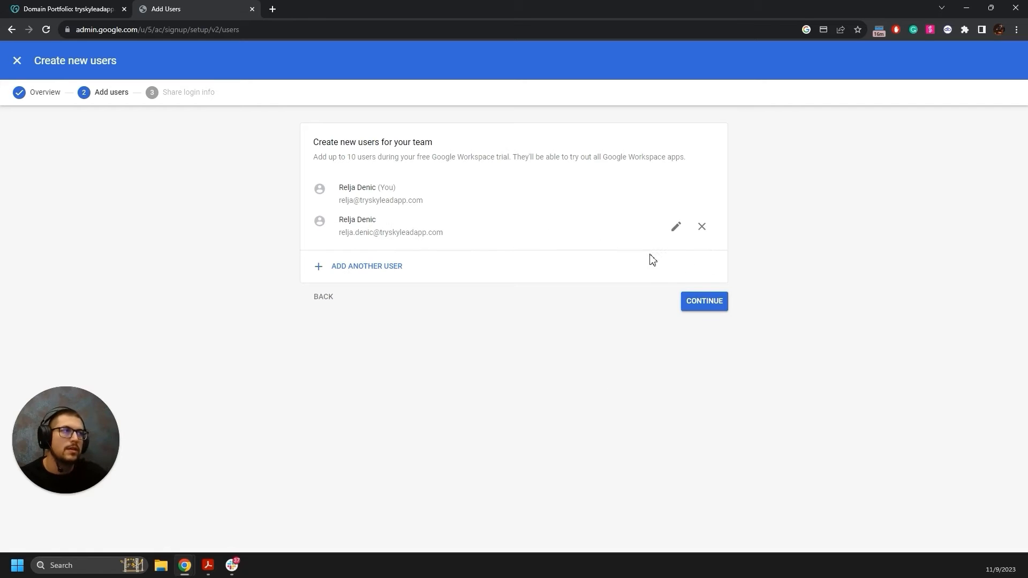
{"action": "left_click", "coordinate": [688, 306]}
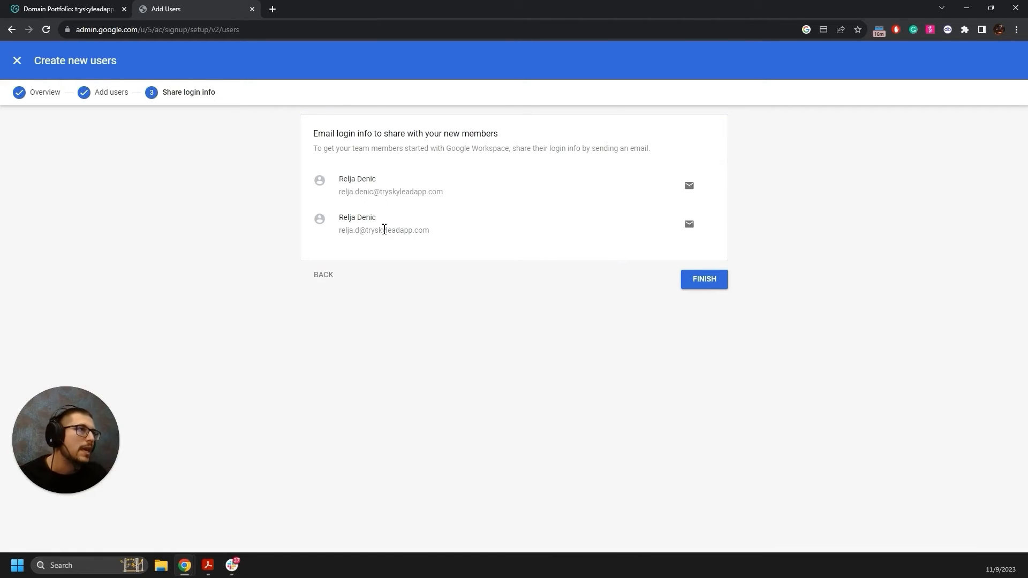
{"action": "left_click", "coordinate": [717, 286]}
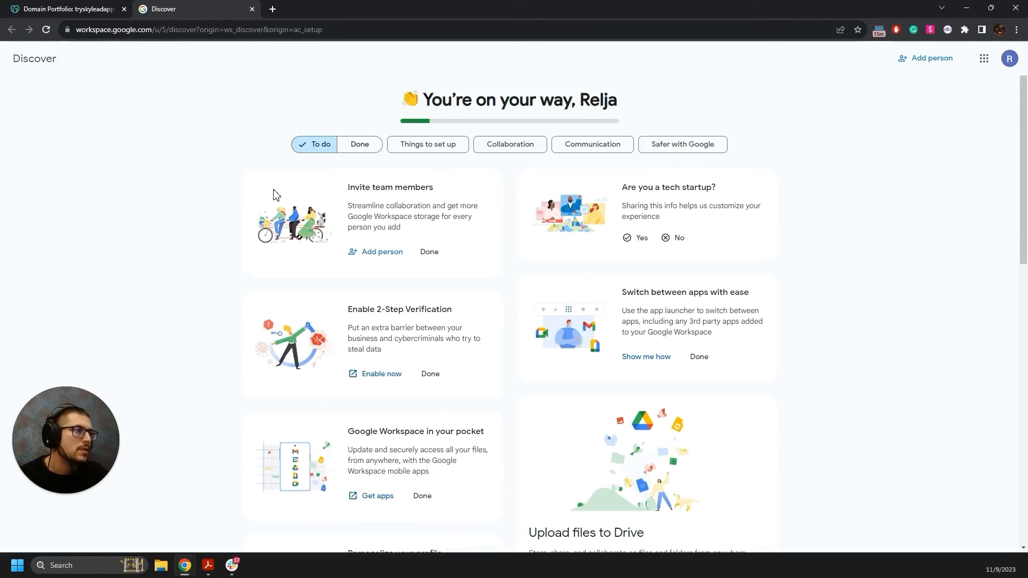
Open the Admin console's Users list showing the three tryskyleadapp.com accounts.
{"action": "scroll", "coordinate": [307, 206], "scroll_direction": "down", "scroll_amount": 10}
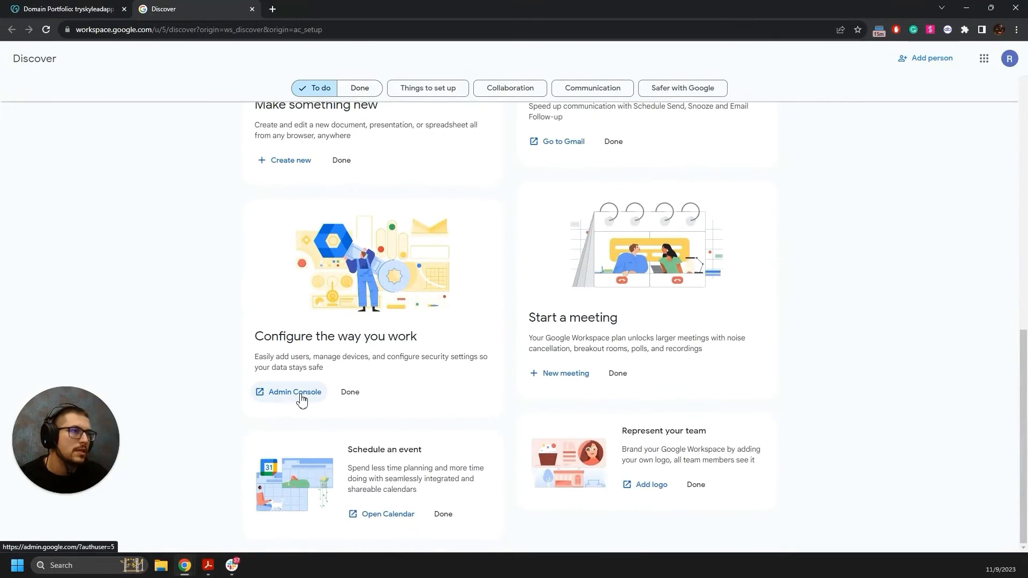
{"action": "left_click", "coordinate": [300, 395]}
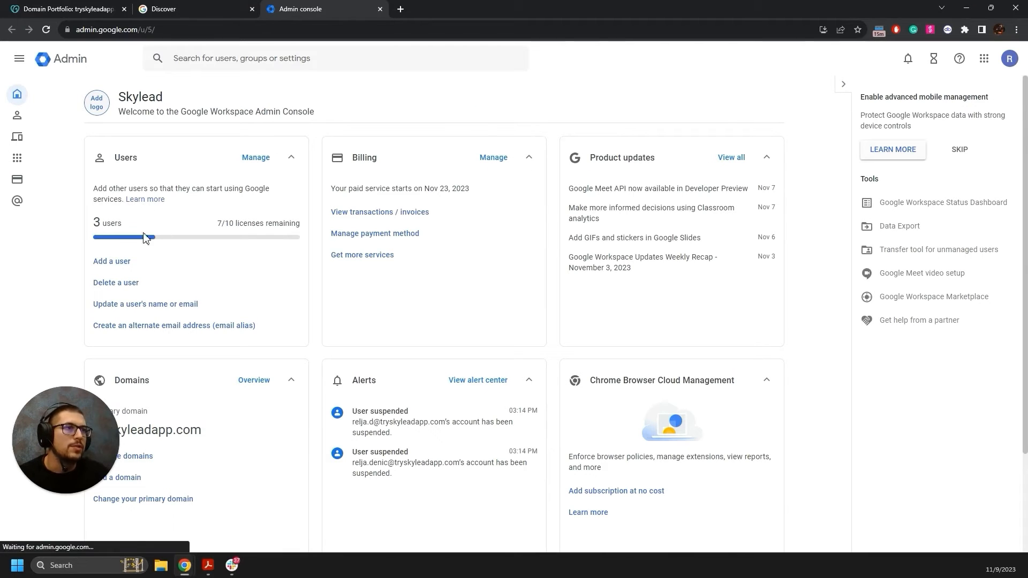
{"action": "left_click", "coordinate": [257, 158]}
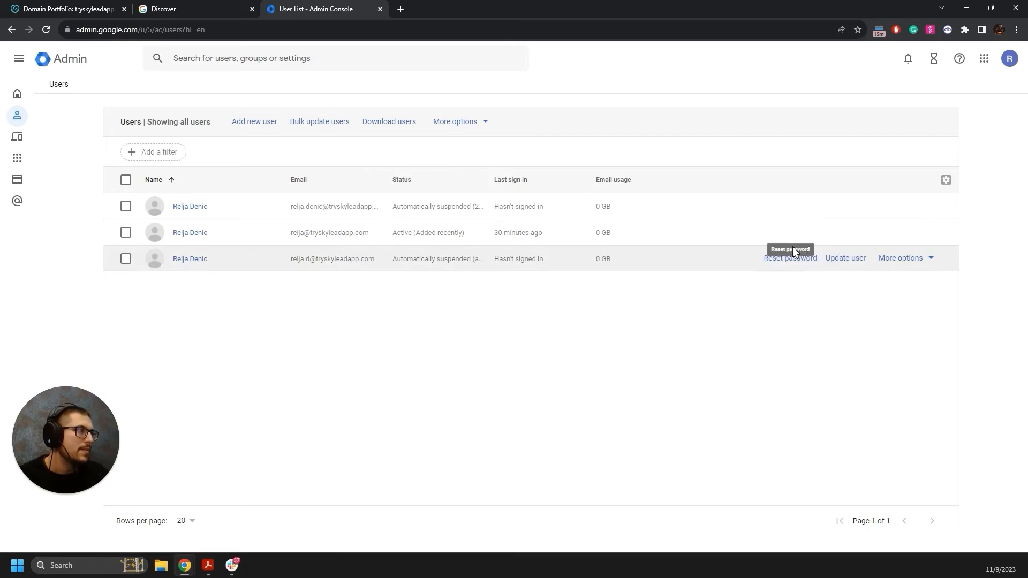
{"action": "left_click", "coordinate": [894, 237]}
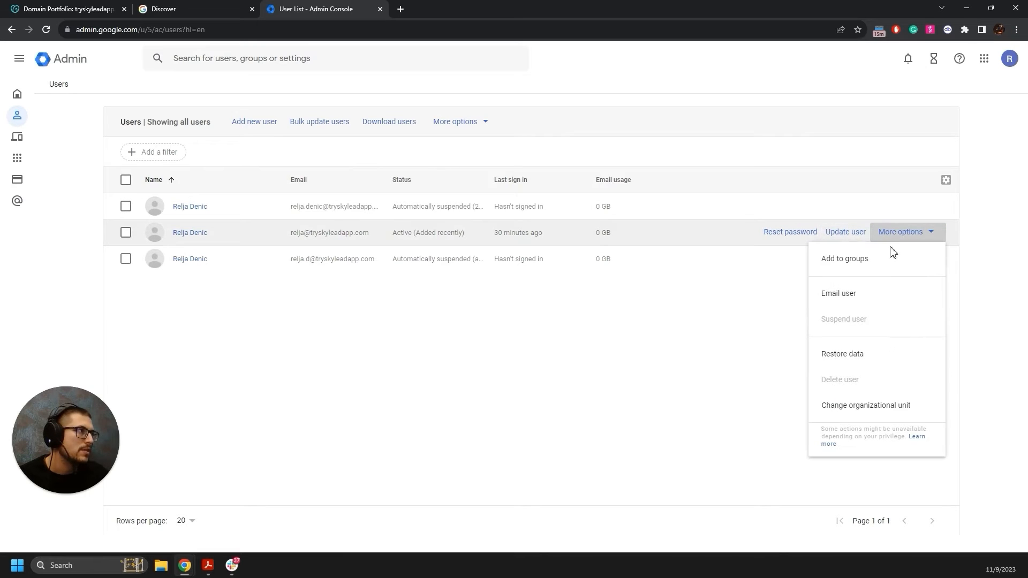
{"action": "left_click", "coordinate": [754, 320]}
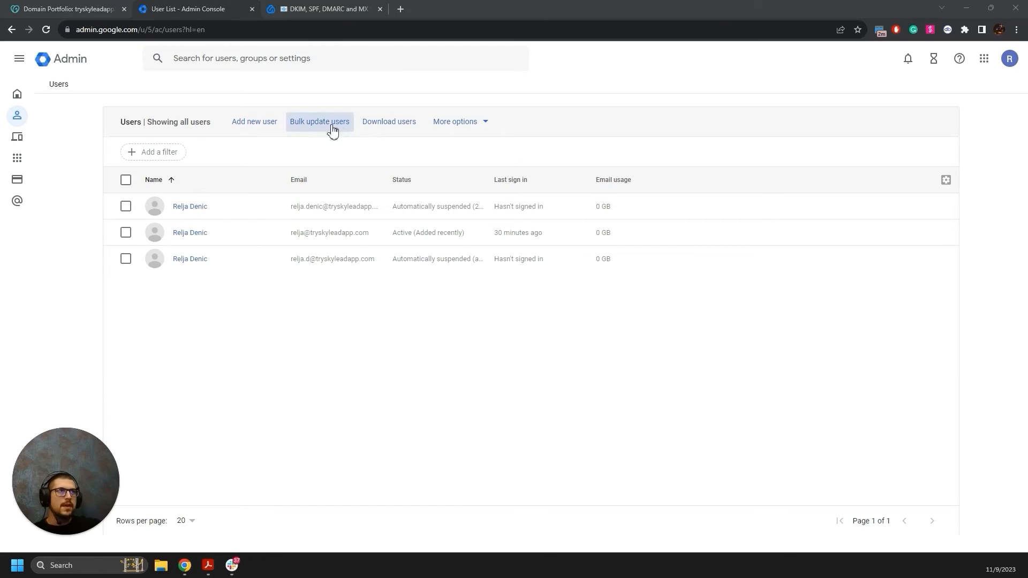
From the Skylead article's SPF Setup section, open Google's Gmail SPF setup guide.
{"action": "left_click", "coordinate": [336, 14]}
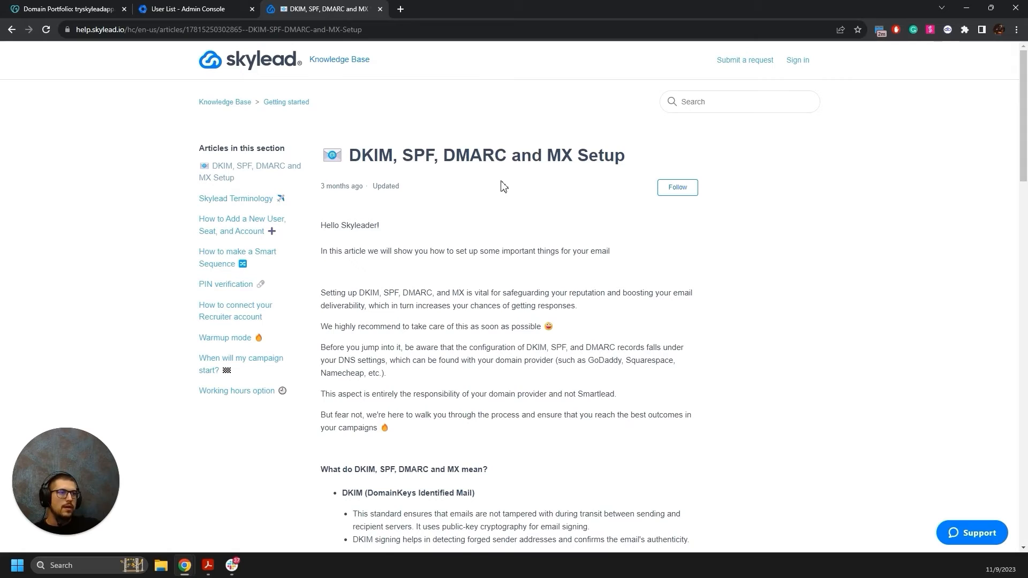
{"action": "scroll", "coordinate": [503, 186], "scroll_direction": "down", "scroll_amount": 15}
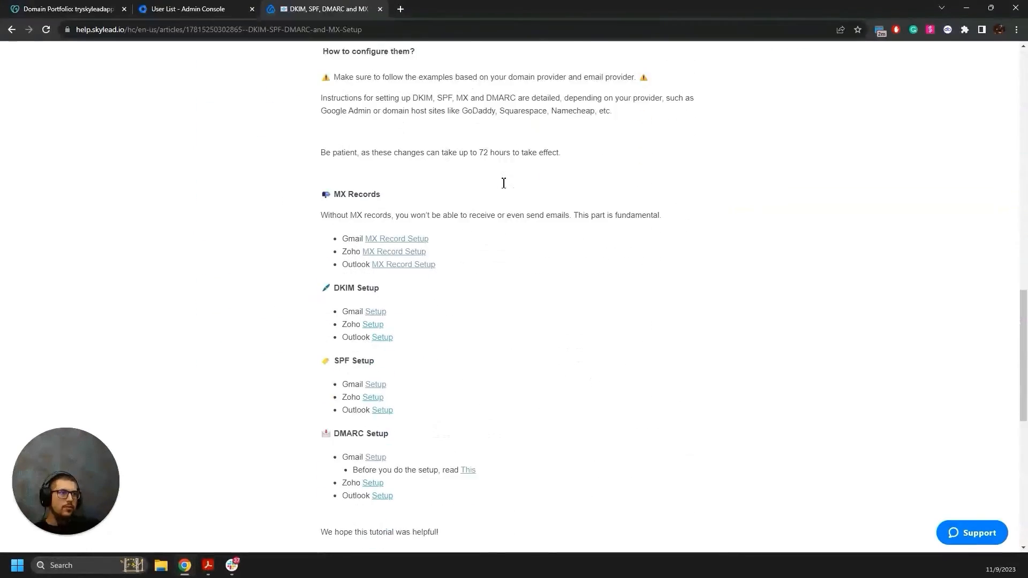
{"action": "scroll", "coordinate": [503, 183], "scroll_direction": "down", "scroll_amount": 2}
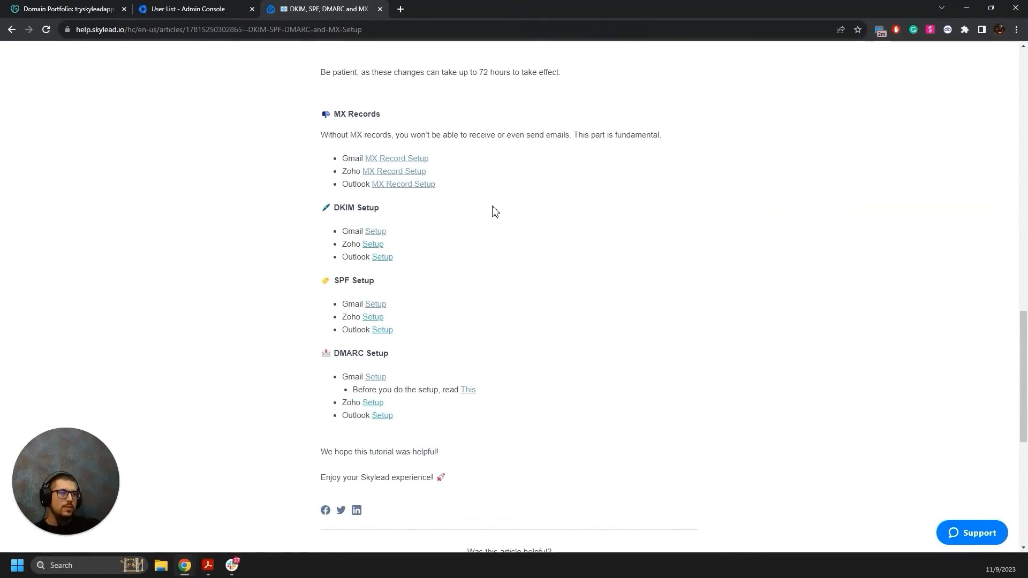
{"action": "left_click", "coordinate": [375, 305]}
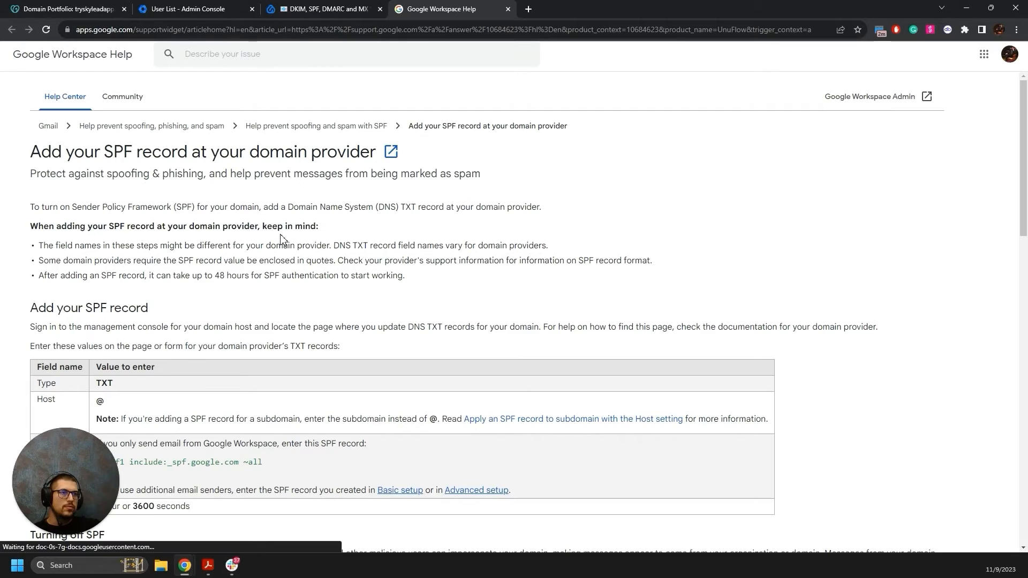
Start a new TXT record in GoDaddy's DNS records for tryskyleadapp.com.
{"action": "scroll", "coordinate": [284, 236], "scroll_direction": "down", "scroll_amount": 1}
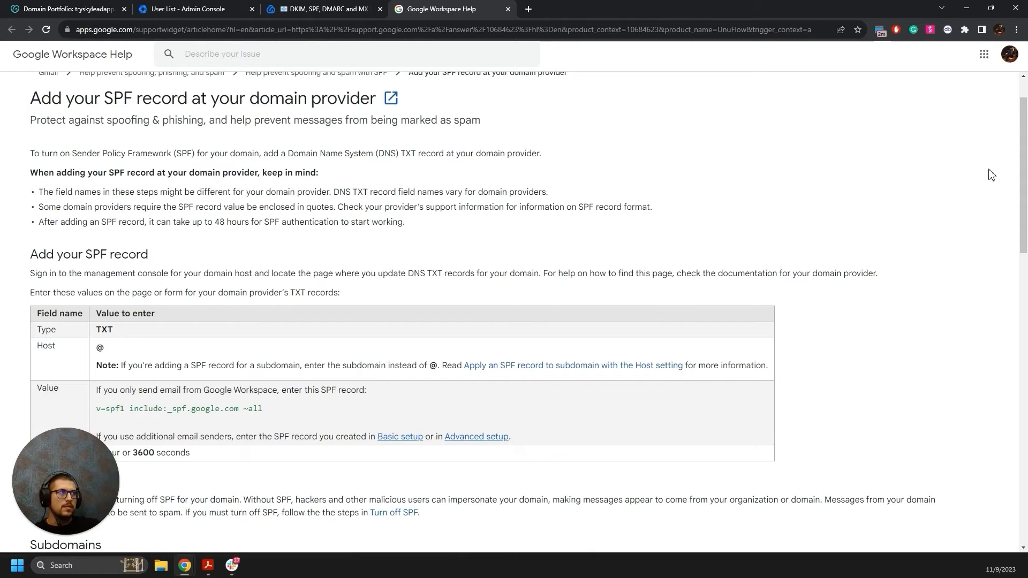
{"action": "left_click", "coordinate": [1008, 172]}
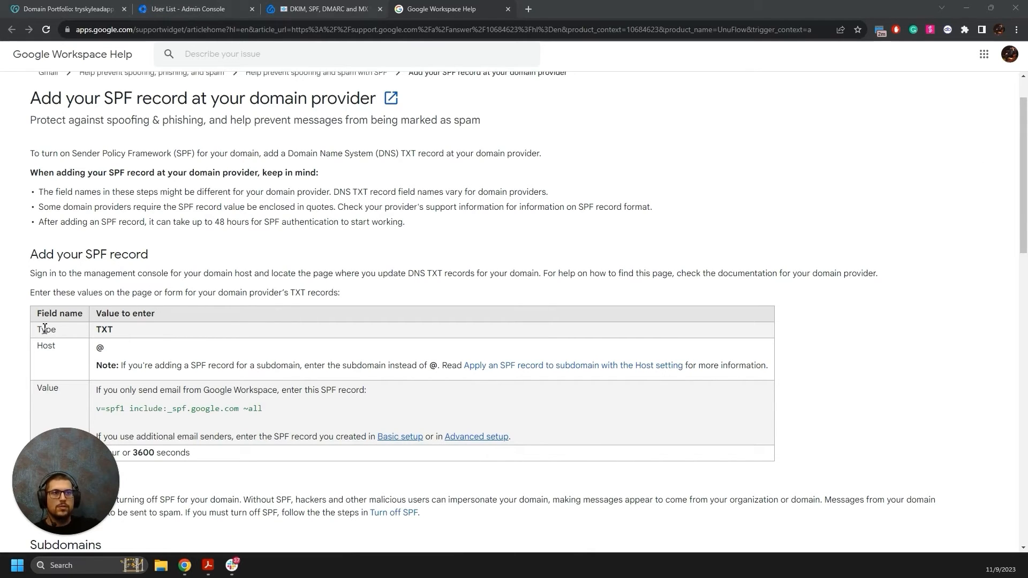
{"action": "left_click", "coordinate": [70, 9]}
{"action": "left_click", "coordinate": [281, 266]}
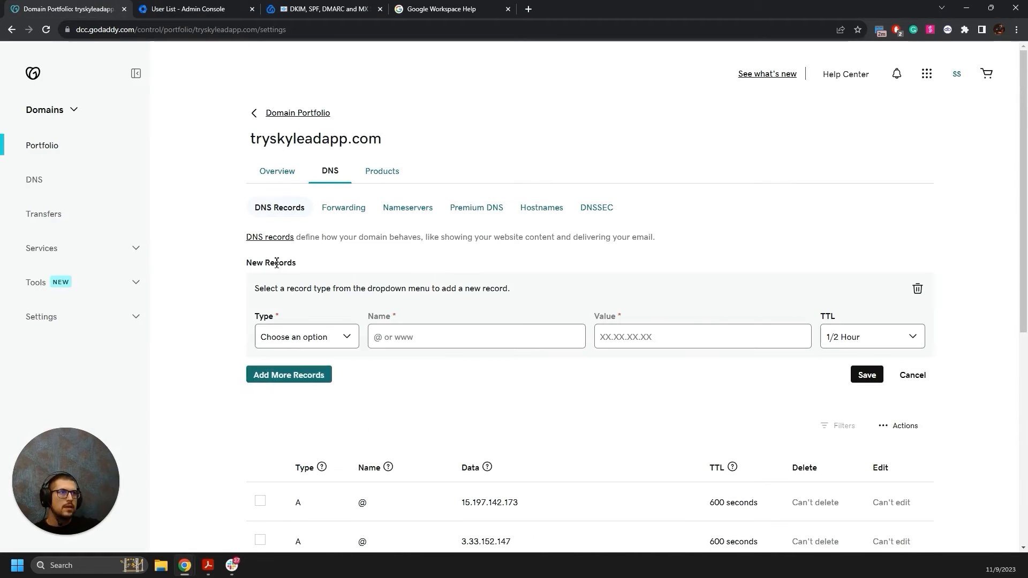
{"action": "left_click", "coordinate": [303, 336]}
{"action": "left_click", "coordinate": [271, 416]}
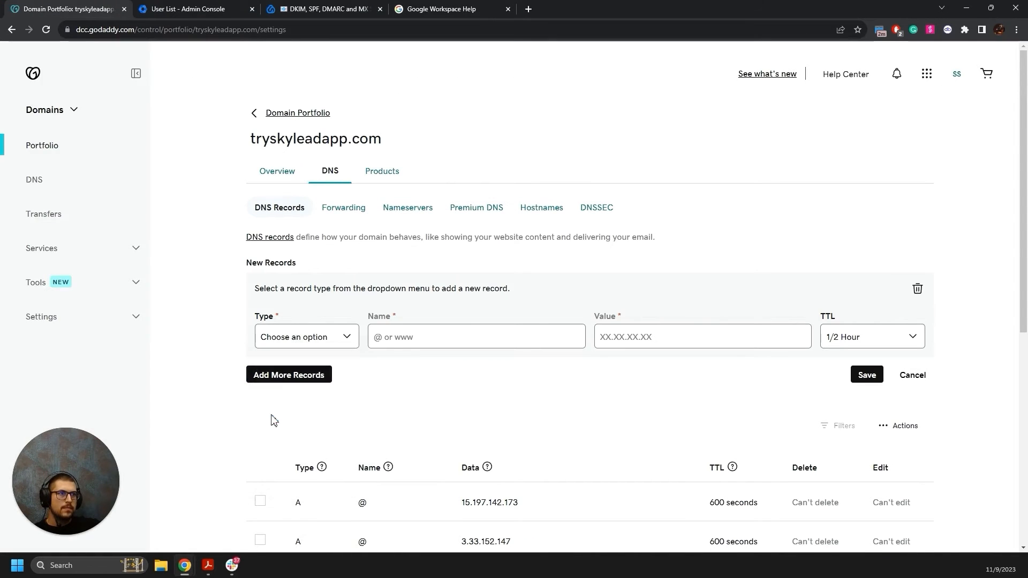
Copy the @ host from Google's SPF guide into the record's name.
{"action": "left_click", "coordinate": [326, 9]}
{"action": "left_click", "coordinate": [441, 9]}
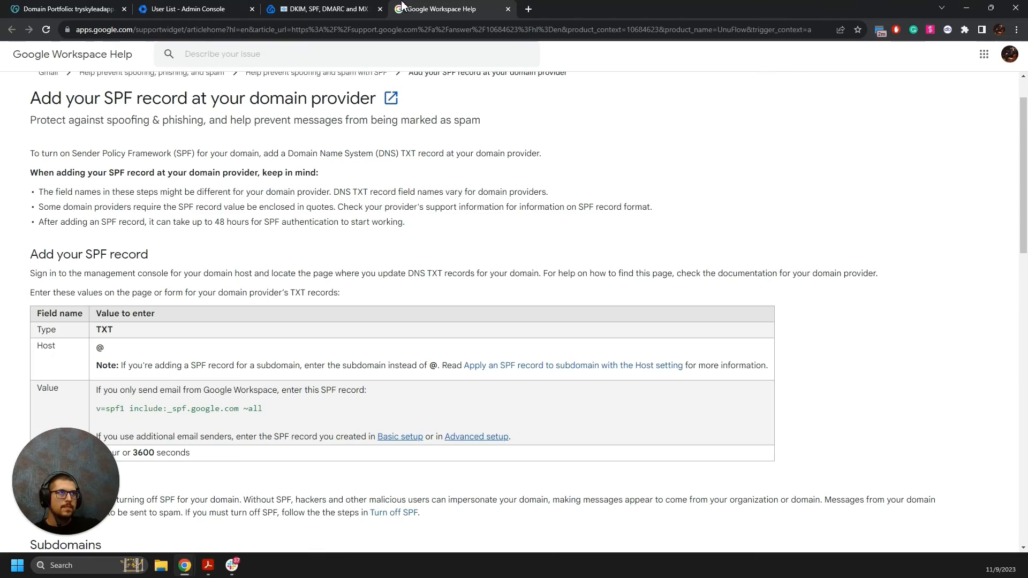
{"action": "double_click", "coordinate": [100, 348]}
{"action": "key", "text": "ctrl+c"}
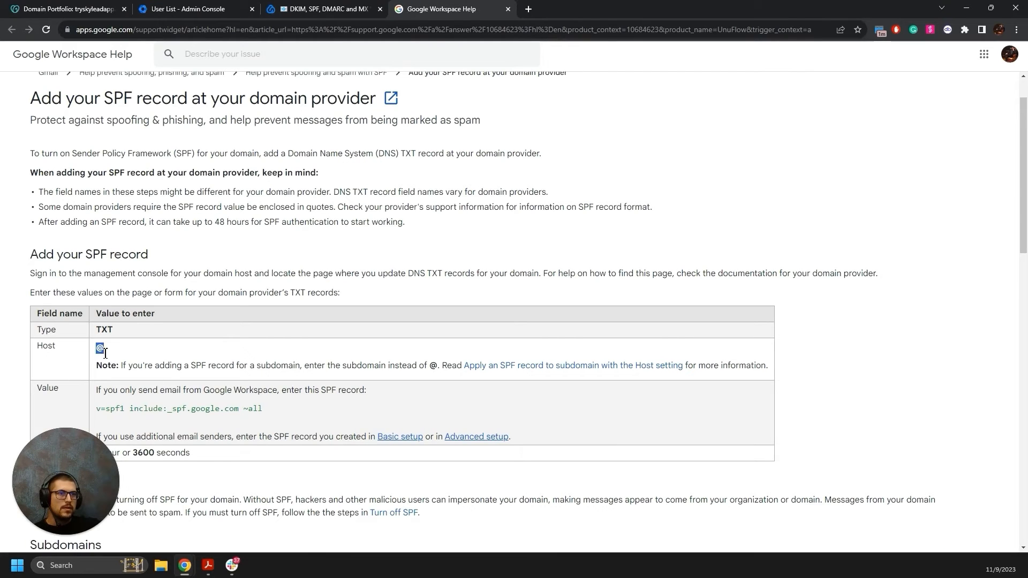
{"action": "left_click", "coordinate": [69, 9]}
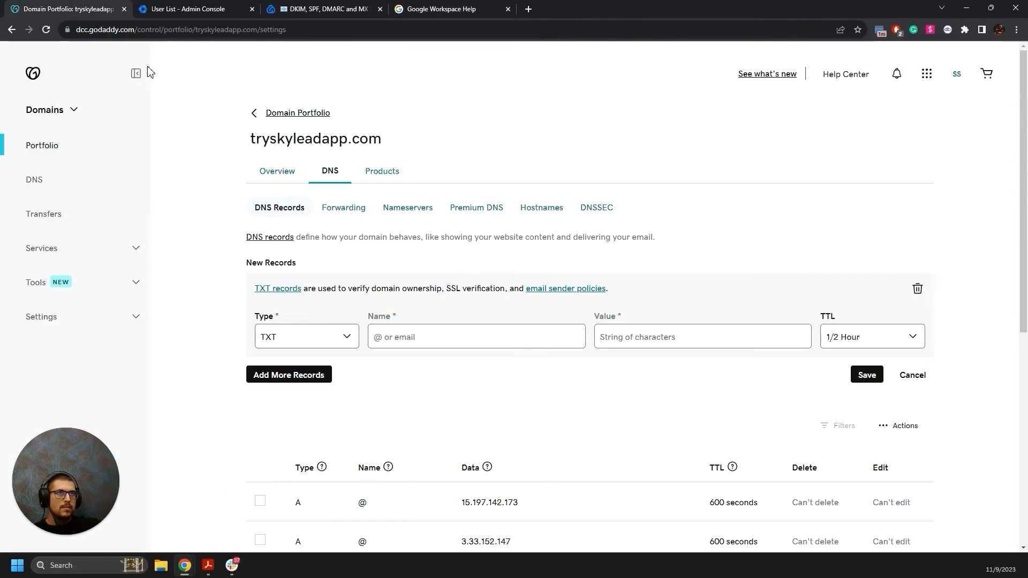
{"action": "left_click", "coordinate": [416, 336]}
{"action": "key", "text": "ctrl+v"}
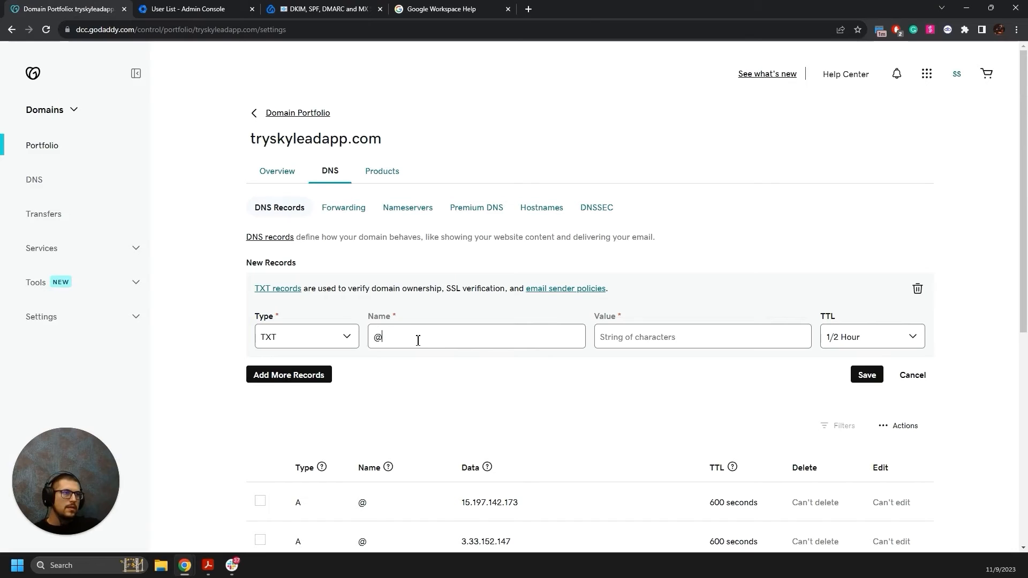
Paste v=spf1 include:_spf.google.com ~all as the value and save the SPF record.
{"action": "left_click", "coordinate": [352, 6]}
{"action": "left_click", "coordinate": [406, 13]}
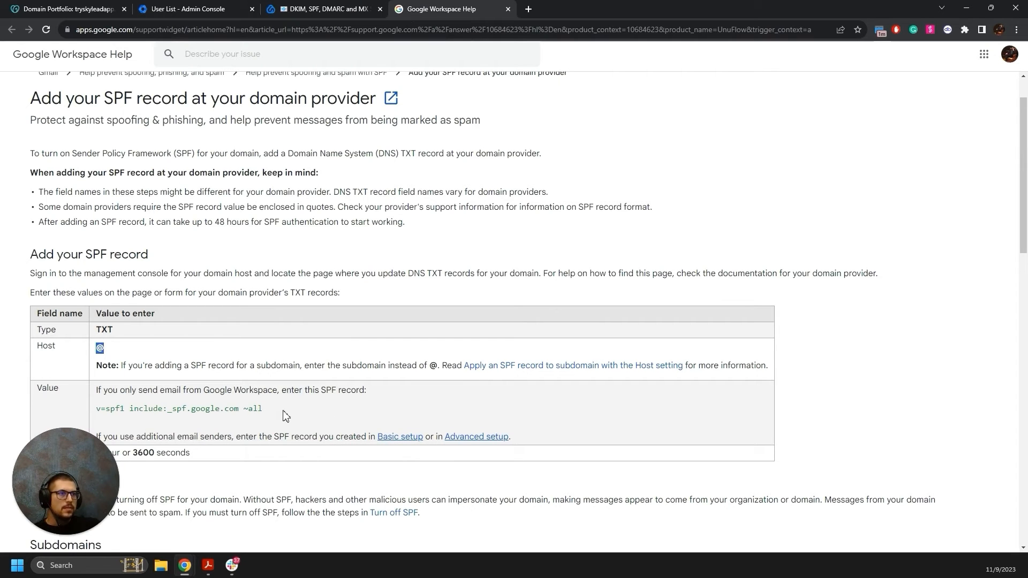
{"action": "left_click_drag", "start_coordinate": [272, 413], "coordinate": [102, 413]}
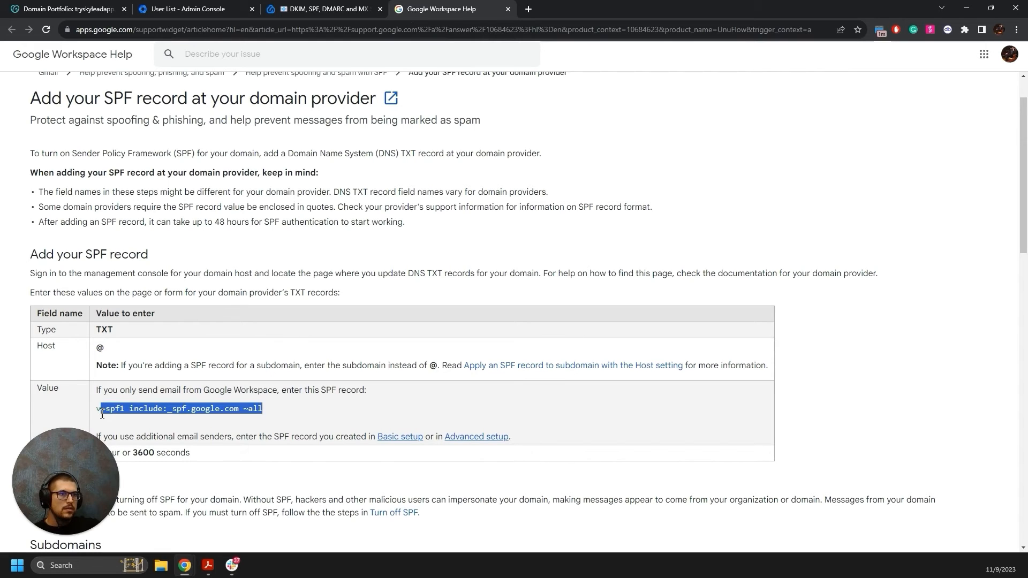
{"action": "left_click", "coordinate": [69, 9]}
{"action": "left_click", "coordinate": [650, 341]}
{"action": "type", "text": "v=spf1 include:_spf.google.com ~all"}
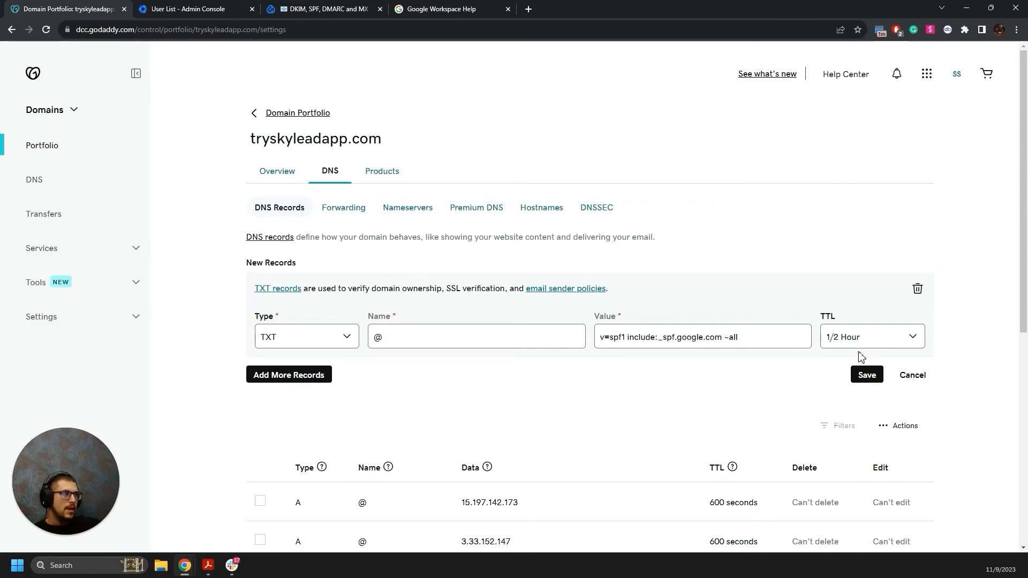
{"action": "left_click", "coordinate": [862, 375]}
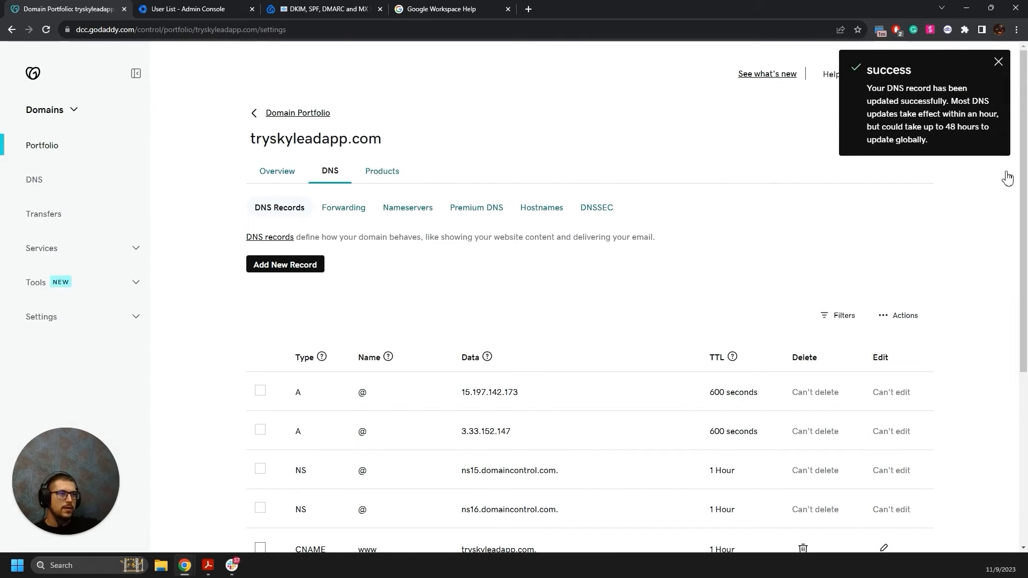
{"action": "key", "text": "ctrl+3"}
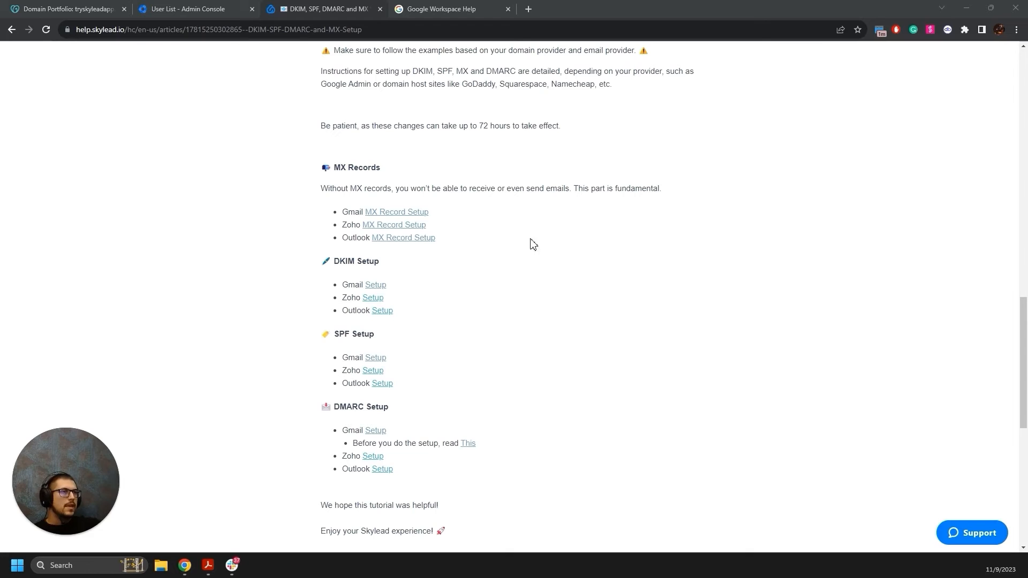
Open Google's 'Turn on DKIM for your domain' article and scroll to Step 1.
{"action": "left_click", "coordinate": [378, 285]}
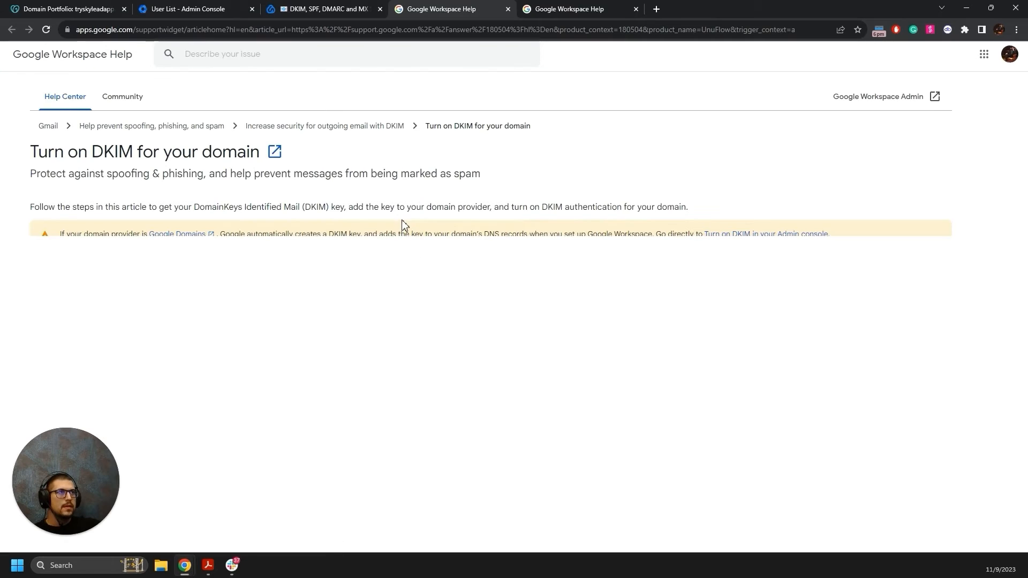
{"action": "scroll", "coordinate": [295, 220], "scroll_direction": "down", "scroll_amount": 3}
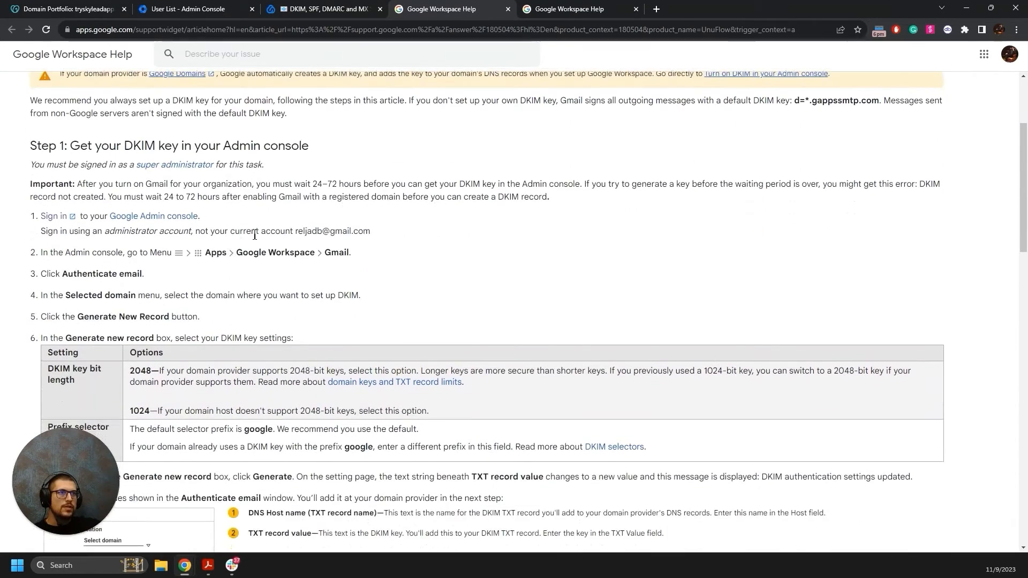
{"action": "scroll", "coordinate": [241, 242], "scroll_direction": "down", "scroll_amount": 1}
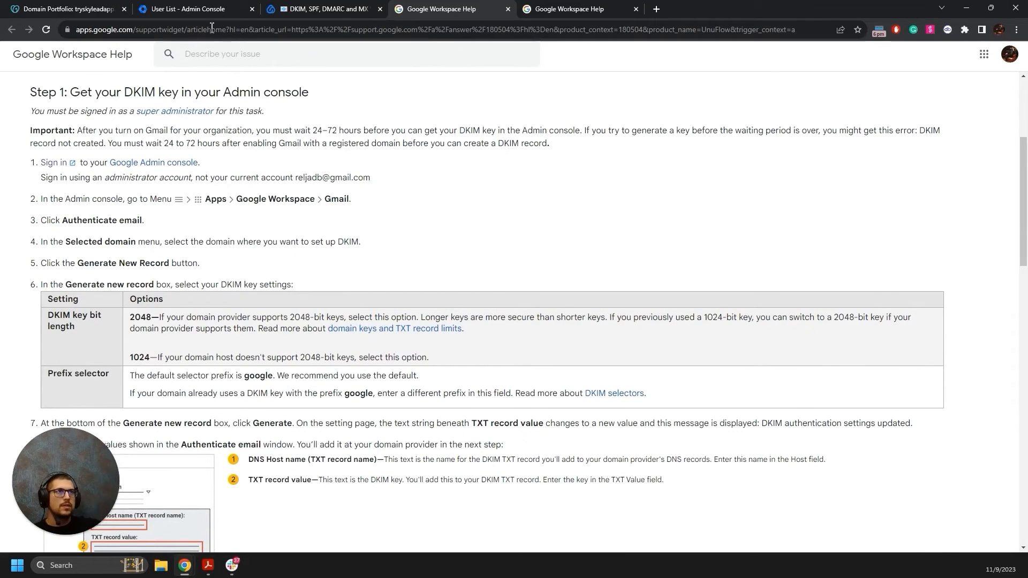
In the Admin console, navigate Apps > Google Workspace > Gmail to open Gmail settings.
{"action": "left_click", "coordinate": [210, 9]}
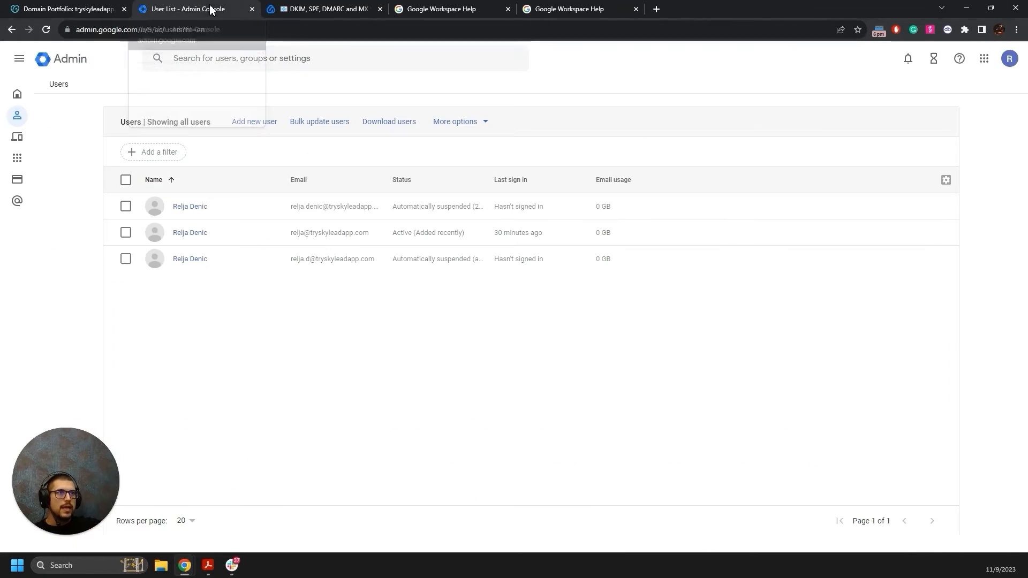
{"action": "left_click", "coordinate": [19, 59]}
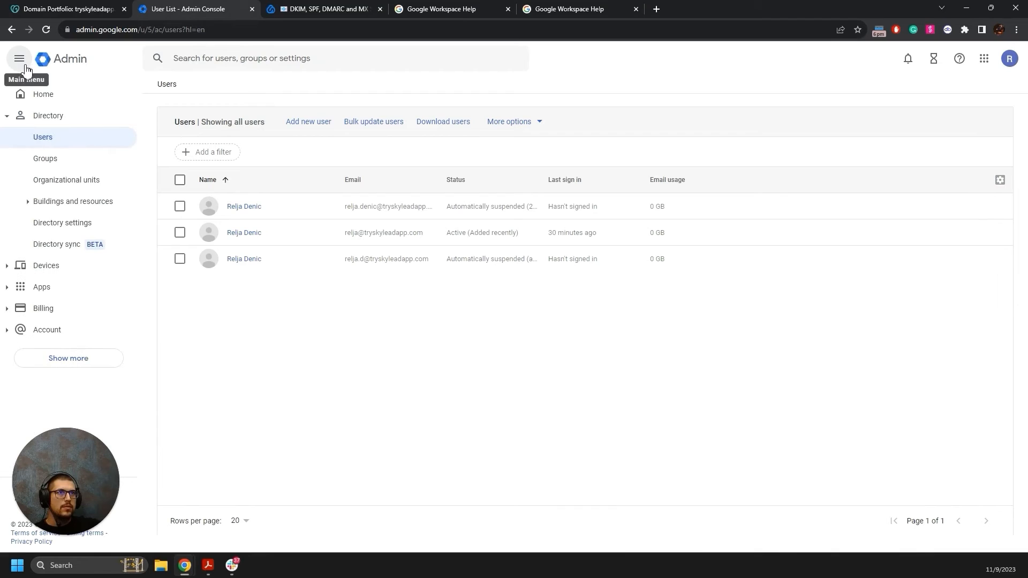
{"action": "left_click", "coordinate": [32, 287]}
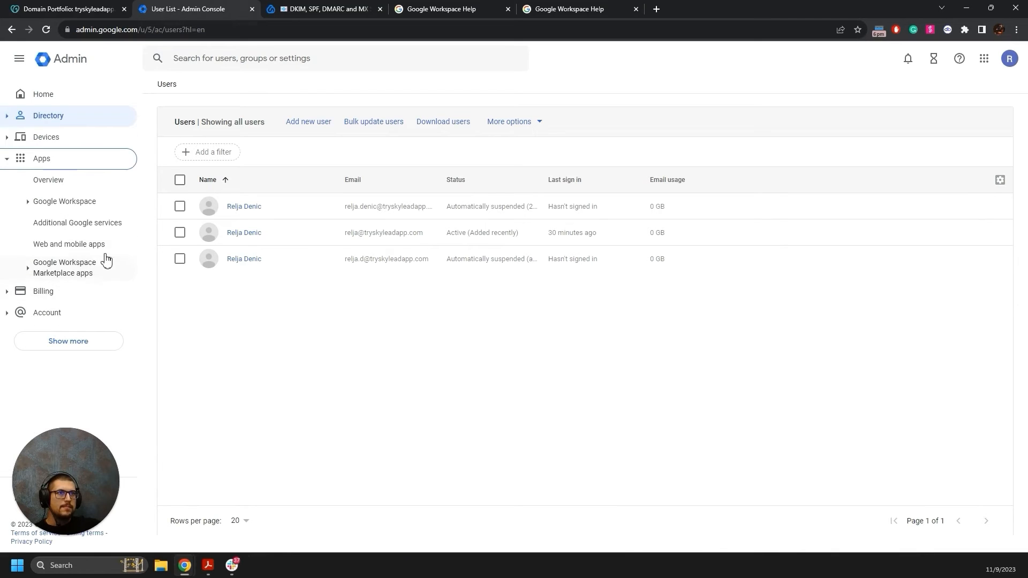
{"action": "left_click", "coordinate": [92, 204]}
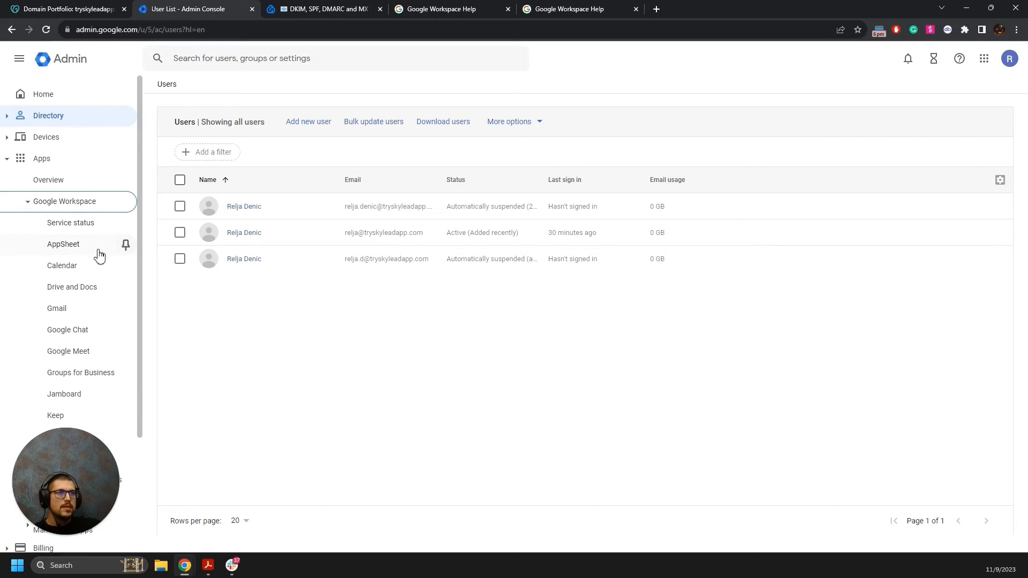
{"action": "left_click", "coordinate": [67, 307]}
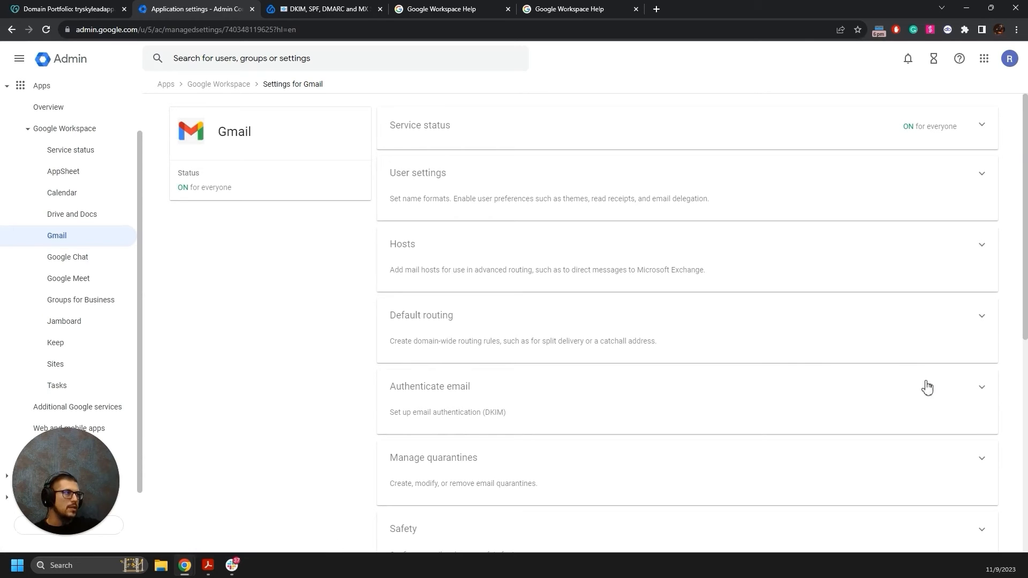
Open Authenticate email and confirm tryskyleadapp.com as the selected domain.
{"action": "left_click", "coordinate": [982, 392]}
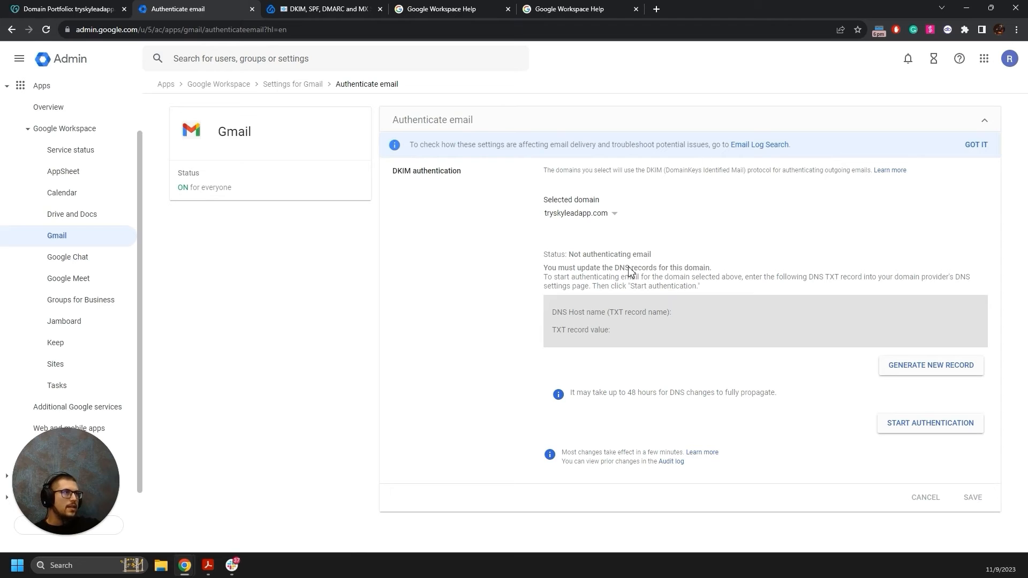
{"action": "left_click", "coordinate": [612, 215]}
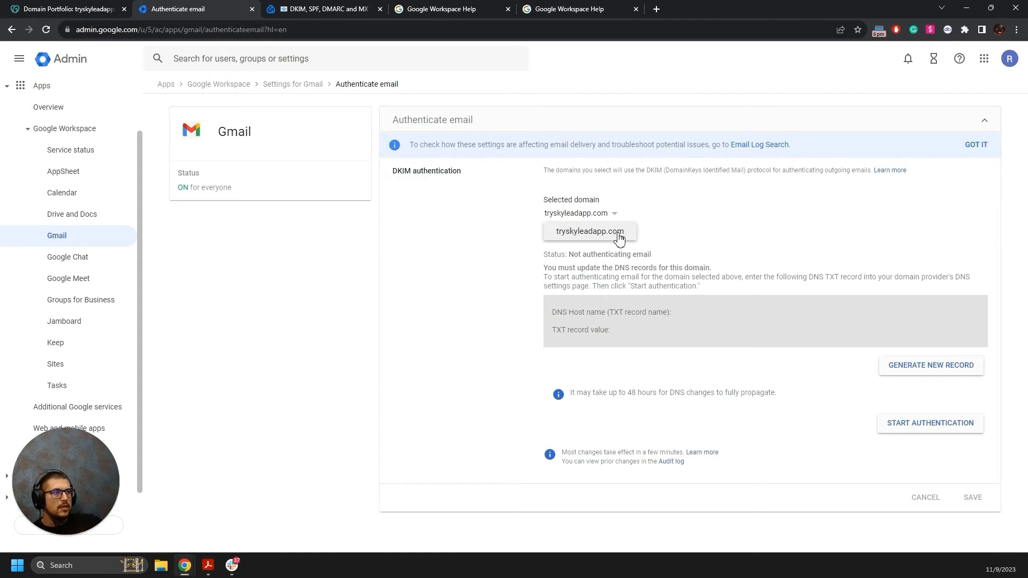
{"action": "left_click", "coordinate": [598, 215]}
{"action": "left_click", "coordinate": [596, 216]}
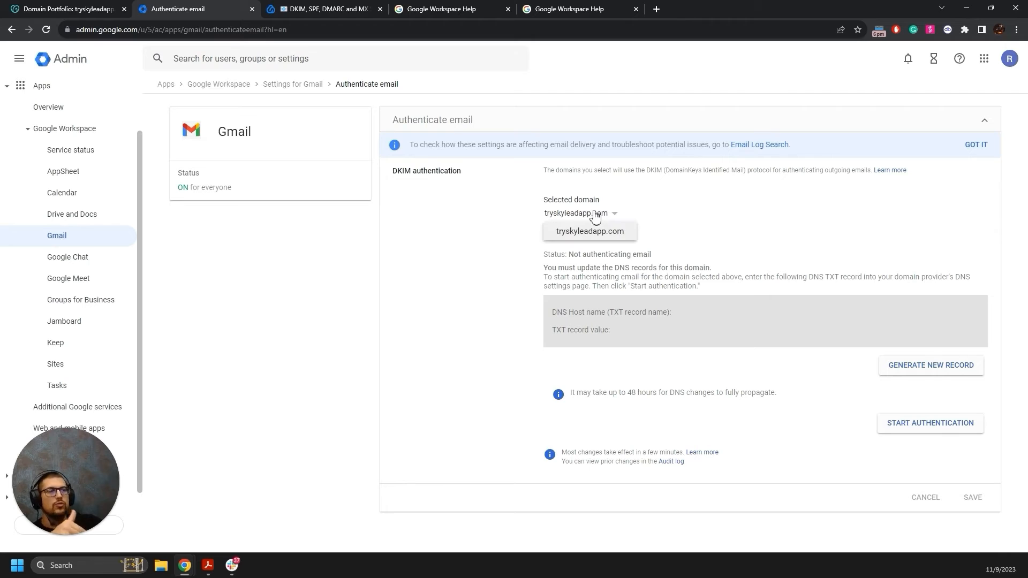
{"action": "left_click", "coordinate": [691, 213]}
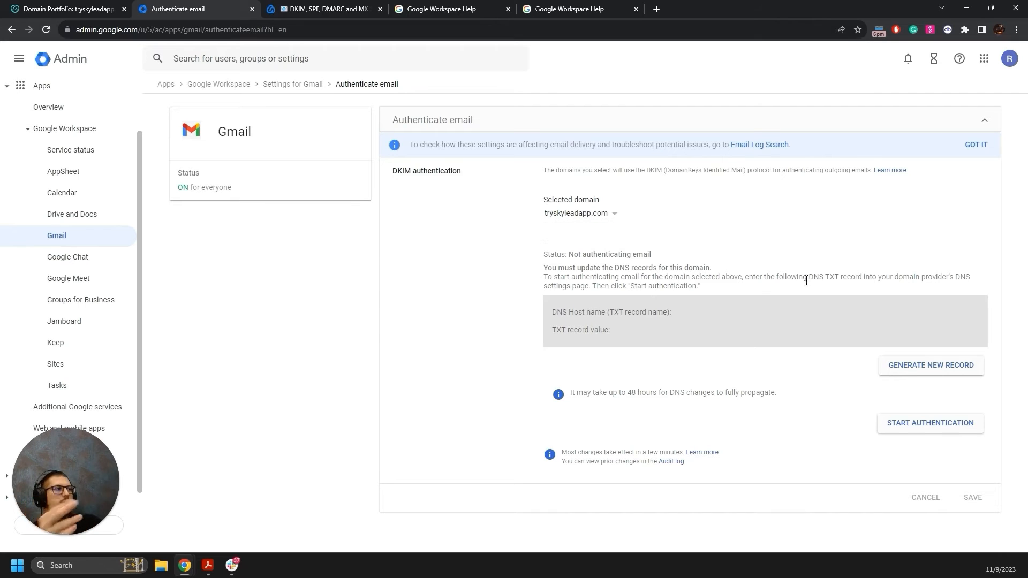
Generate a new 2048-bit DKIM record with the google prefix.
{"action": "left_click", "coordinate": [912, 370]}
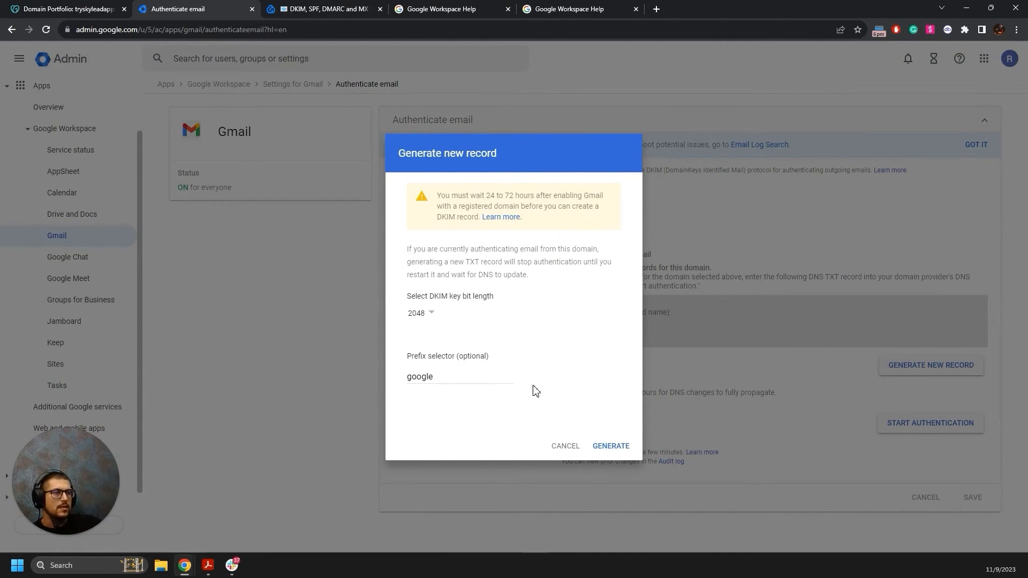
{"action": "left_click", "coordinate": [612, 445]}
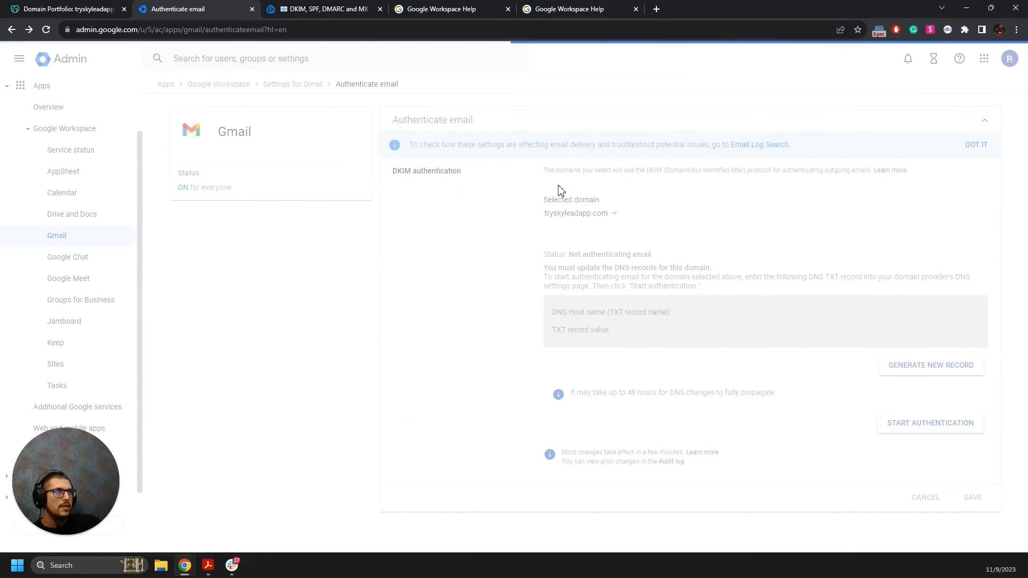
{"action": "left_click", "coordinate": [560, 5]}
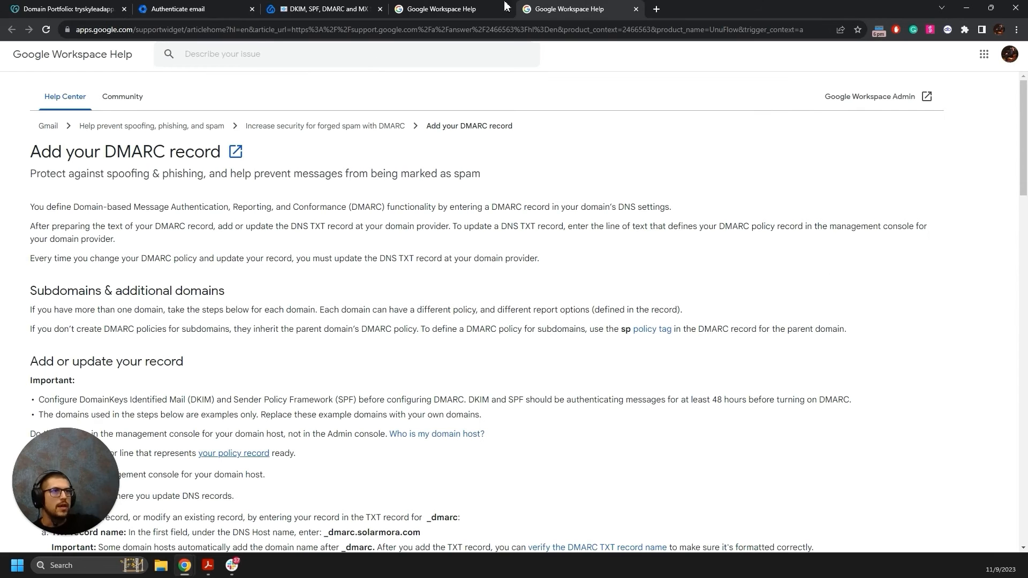
Review the DKIM help article, close the DMARC help tab, and return to Authenticate email.
{"action": "left_click", "coordinate": [482, 9]}
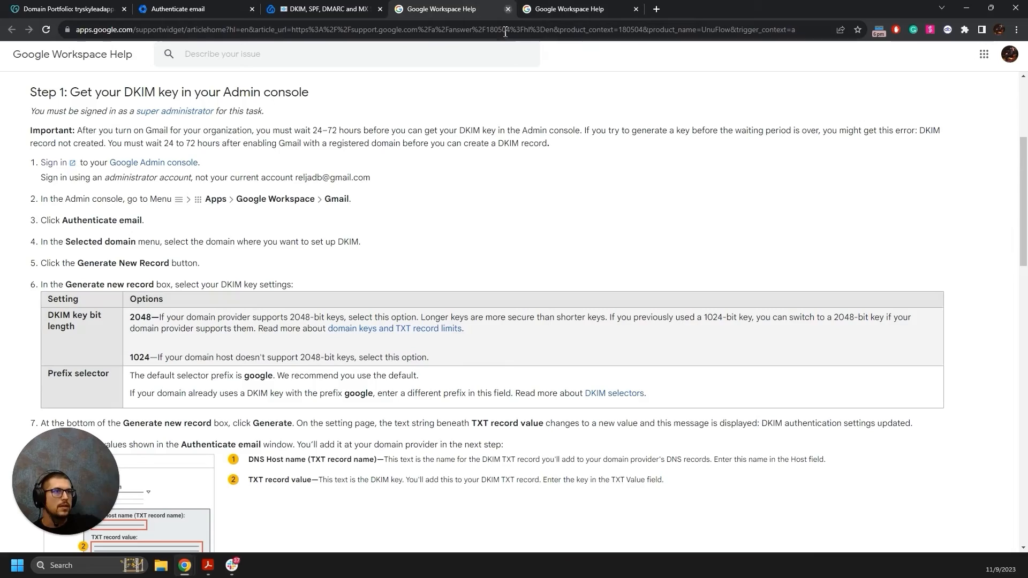
{"action": "scroll", "coordinate": [413, 122], "scroll_direction": "down", "scroll_amount": 2}
{"action": "scroll", "coordinate": [413, 121], "scroll_direction": "up", "scroll_amount": 6}
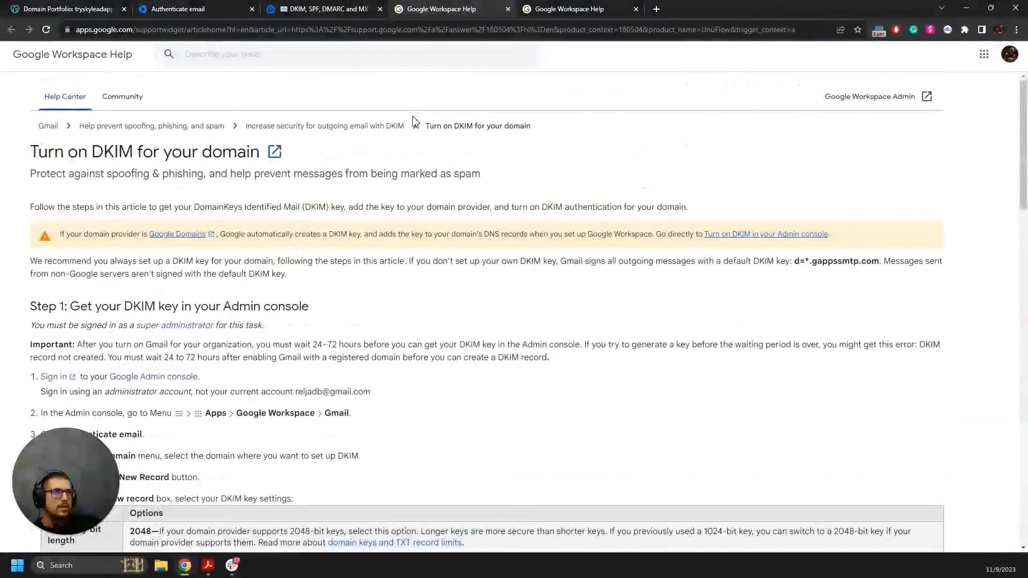
{"action": "scroll", "coordinate": [413, 122], "scroll_direction": "down", "scroll_amount": 4}
{"action": "left_click", "coordinate": [644, 8]}
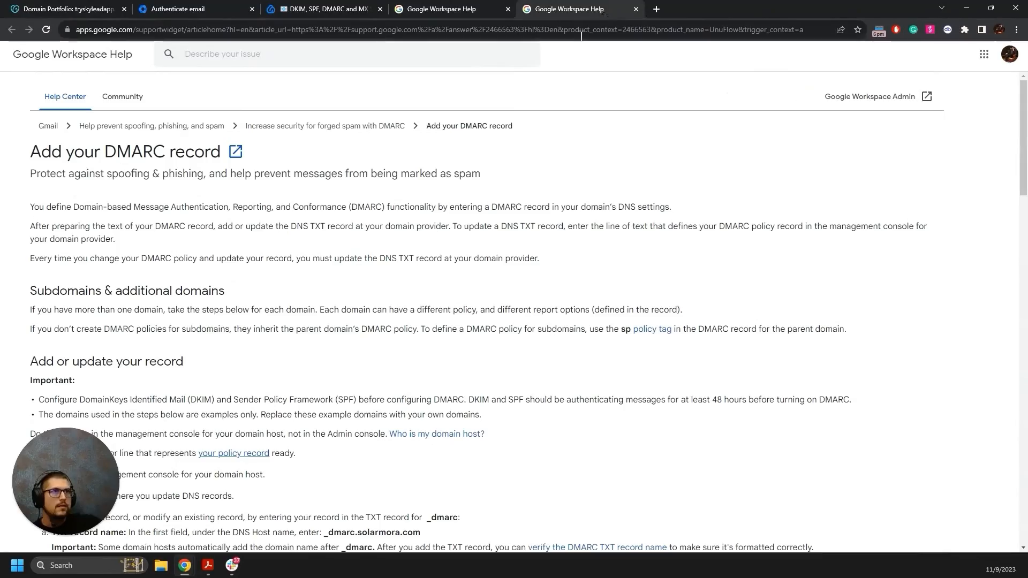
{"action": "left_click", "coordinate": [636, 8]}
{"action": "scroll", "coordinate": [333, 242], "scroll_direction": "down", "scroll_amount": 3}
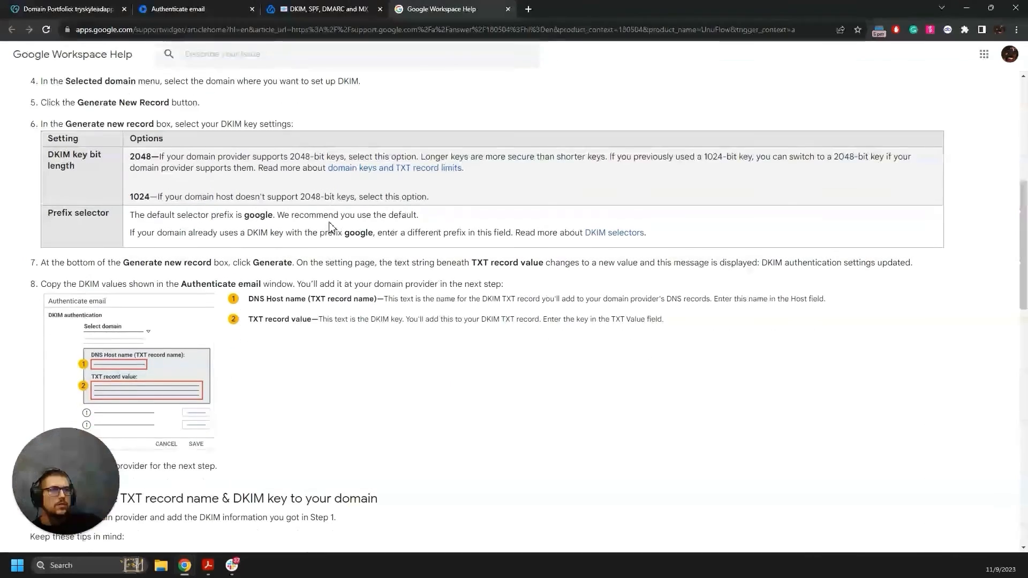
{"action": "scroll", "coordinate": [284, 248], "scroll_direction": "up", "scroll_amount": 1}
{"action": "scroll", "coordinate": [284, 248], "scroll_direction": "up", "scroll_amount": 2}
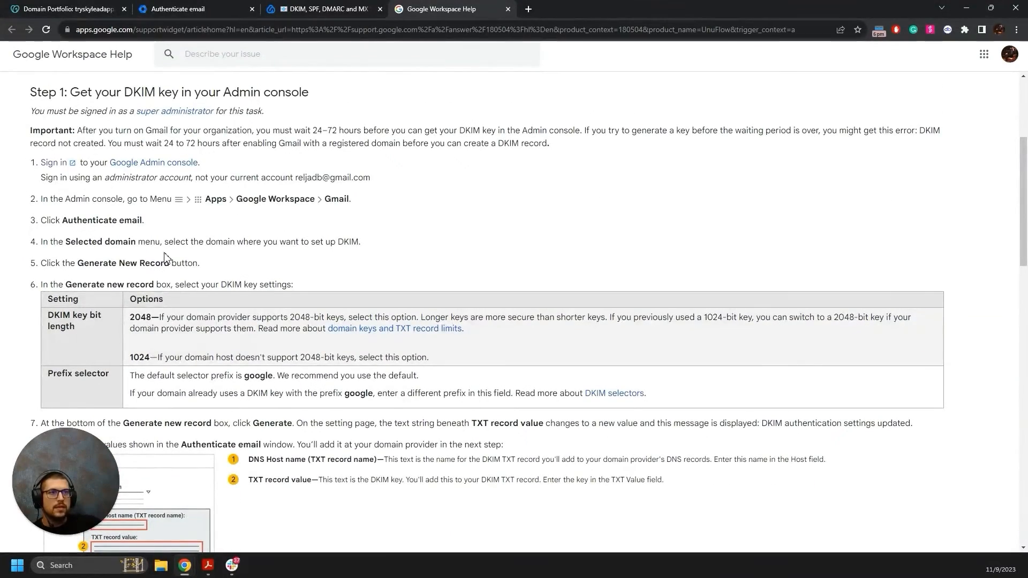
{"action": "scroll", "coordinate": [212, 248], "scroll_direction": "down", "scroll_amount": 1}
{"action": "scroll", "coordinate": [150, 266], "scroll_direction": "down", "scroll_amount": 1}
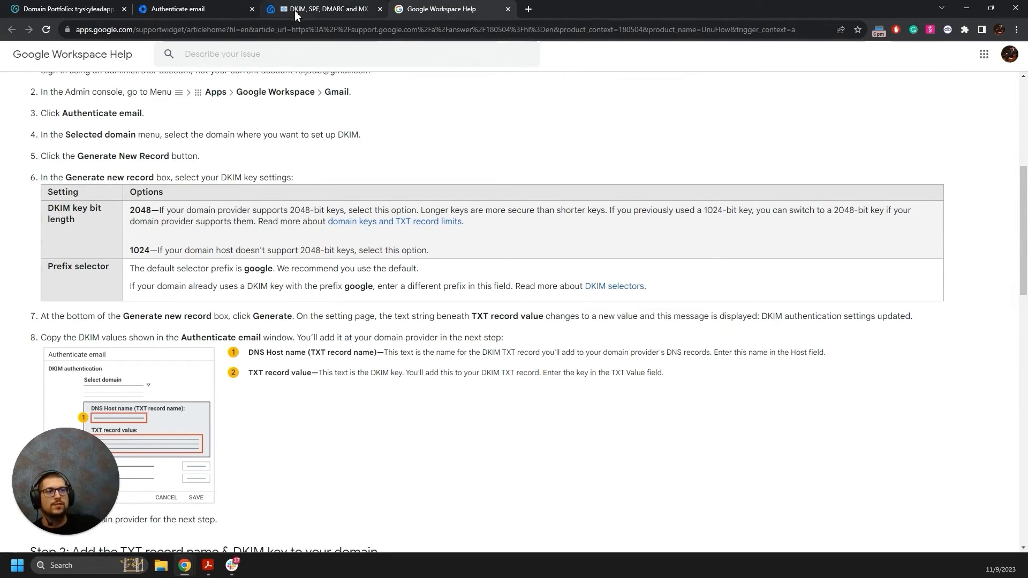
{"action": "left_click", "coordinate": [177, 8]}
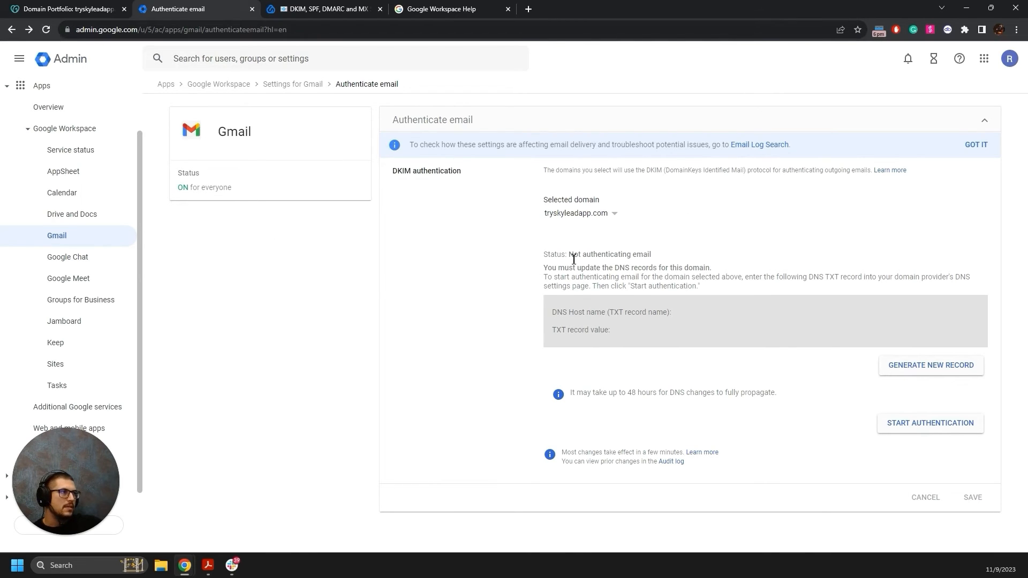
Start a new GoDaddy record named google._domainkey, copied from the Admin DKIM page.
{"action": "left_click", "coordinate": [45, 31]}
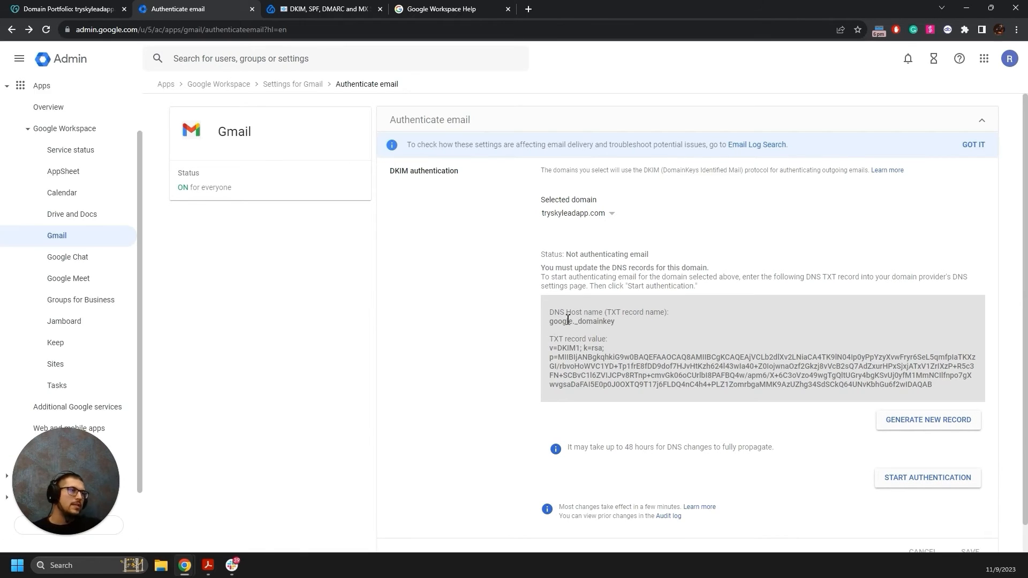
{"action": "left_click_drag", "start_coordinate": [549, 322], "coordinate": [618, 329]}
{"action": "key", "text": "ctrl+c"}
{"action": "left_click", "coordinate": [61, 9]}
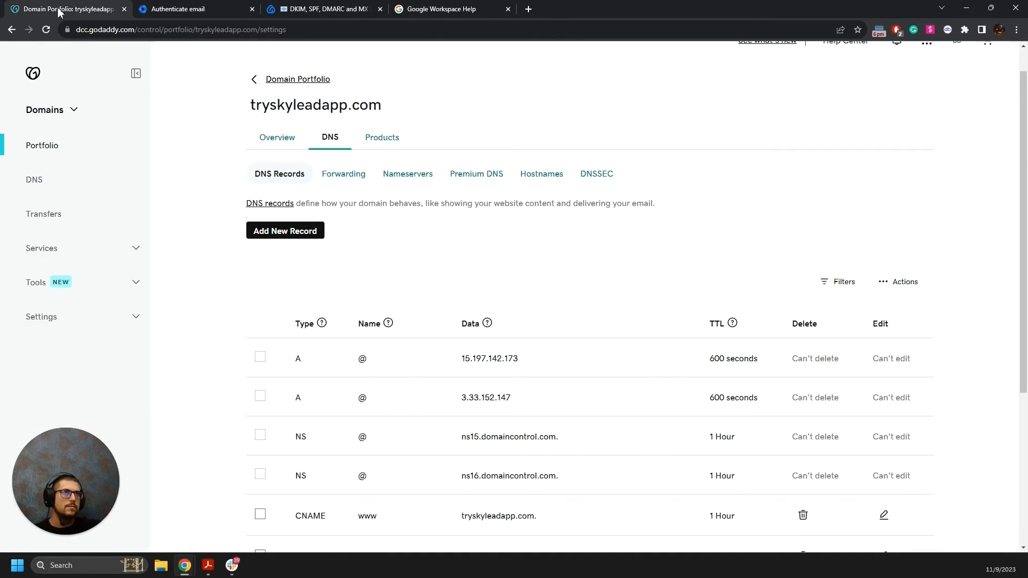
{"action": "left_click", "coordinate": [303, 235]}
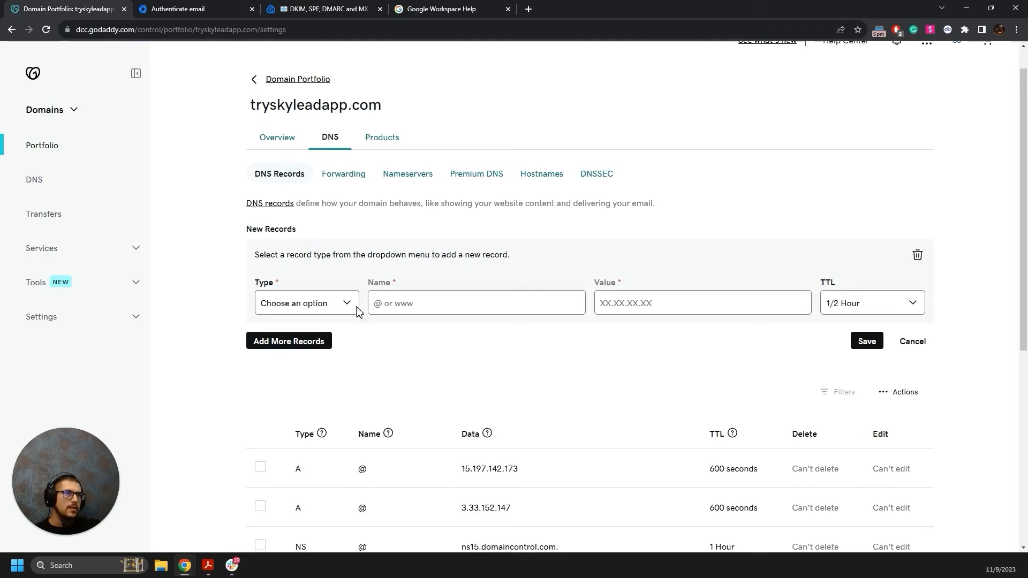
{"action": "left_click", "coordinate": [429, 301]}
{"action": "key", "text": "ctrl+v"}
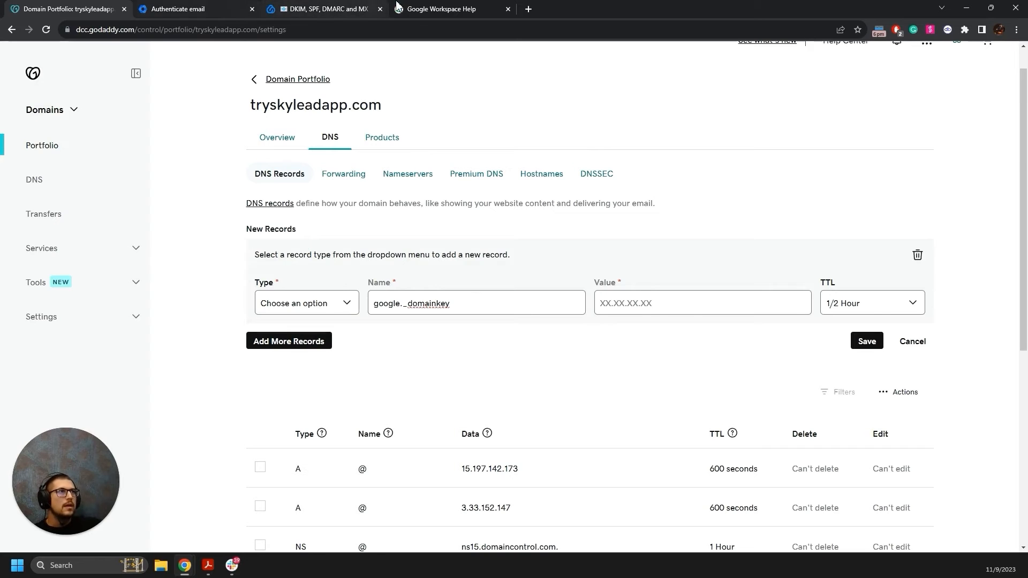
Check the DKIM help article and copy the DKIM TXT record value from Admin.
{"action": "left_click", "coordinate": [397, 8]}
{"action": "left_click", "coordinate": [324, 8]}
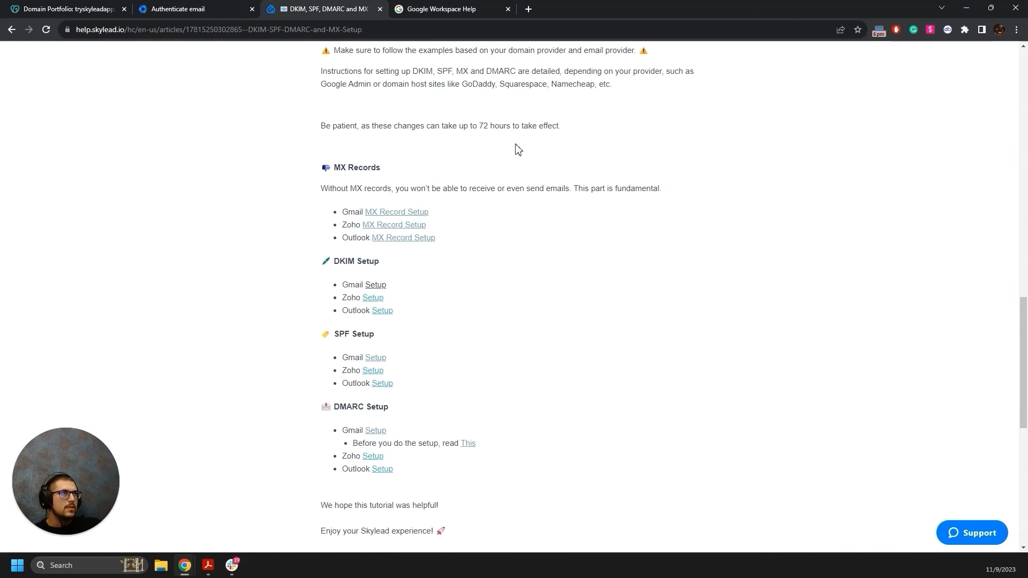
{"action": "left_click", "coordinate": [429, 6]}
{"action": "scroll", "coordinate": [335, 275], "scroll_direction": "down", "scroll_amount": 5}
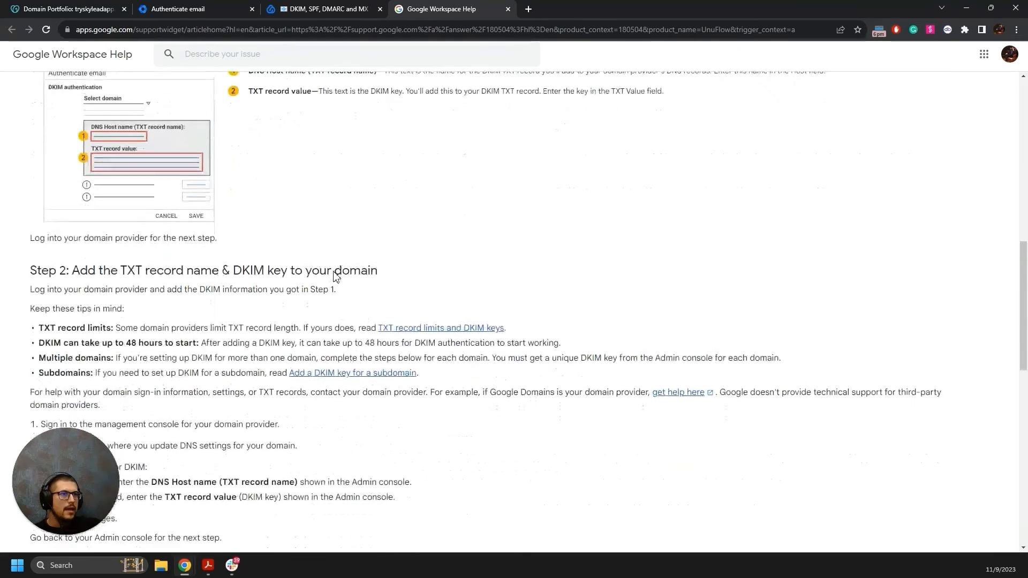
{"action": "scroll", "coordinate": [334, 275], "scroll_direction": "down", "scroll_amount": 5}
{"action": "scroll", "coordinate": [334, 274], "scroll_direction": "up", "scroll_amount": 3}
{"action": "left_click", "coordinate": [220, 6]}
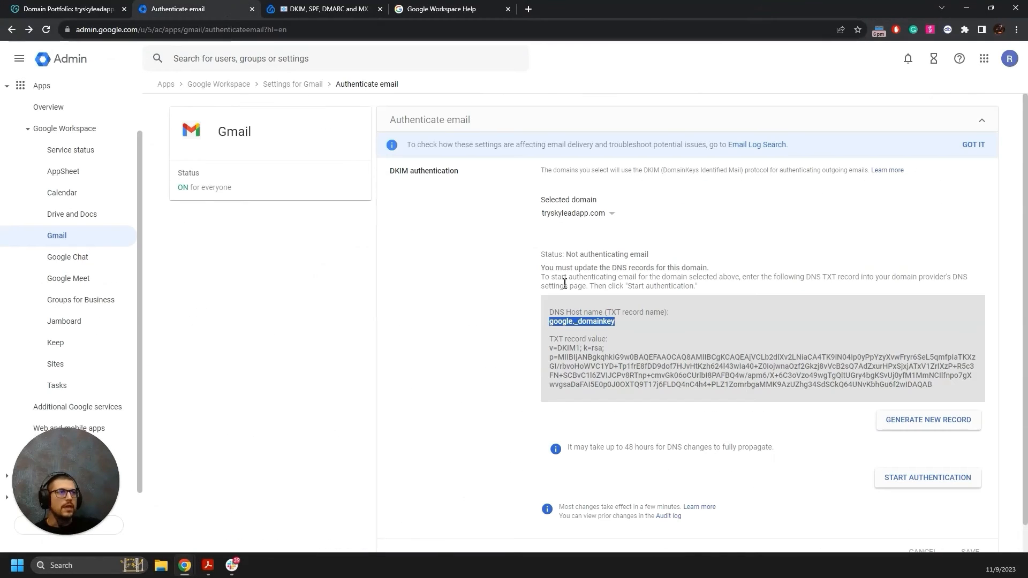
{"action": "left_click_drag", "start_coordinate": [554, 349], "coordinate": [944, 395]}
{"action": "left_click", "coordinate": [557, 349]}
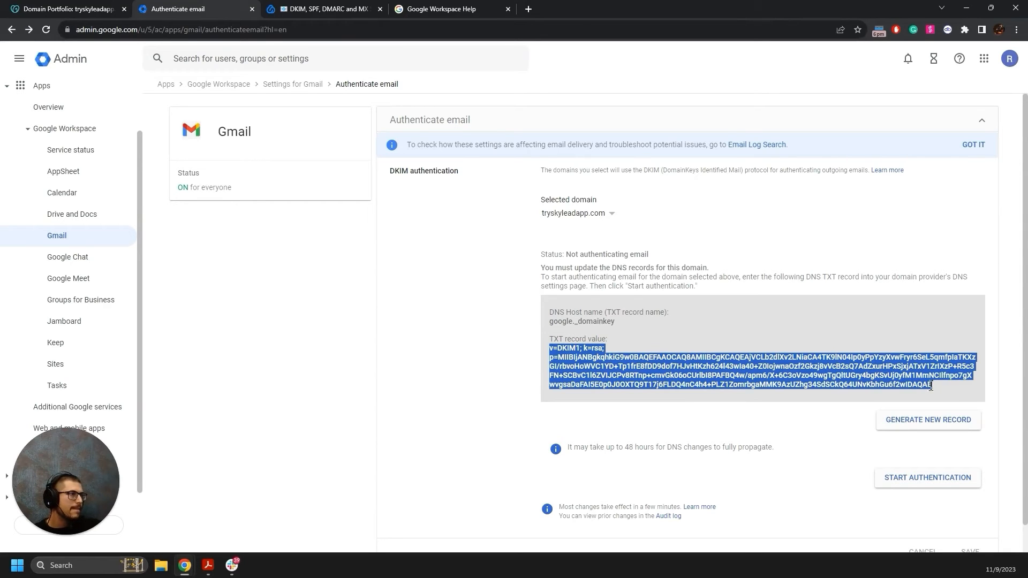
Set the record type to TXT with the DKIM key as its value and save it.
{"action": "left_click", "coordinate": [70, 9]}
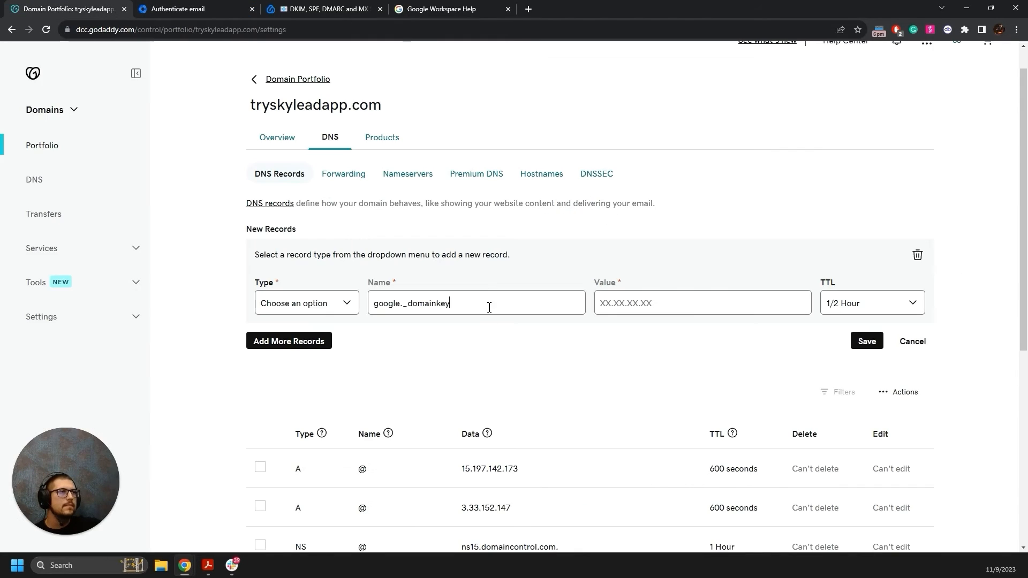
{"action": "left_click", "coordinate": [683, 305]}
{"action": "key", "text": "ctrl+v"}
{"action": "left_click", "coordinate": [346, 303]}
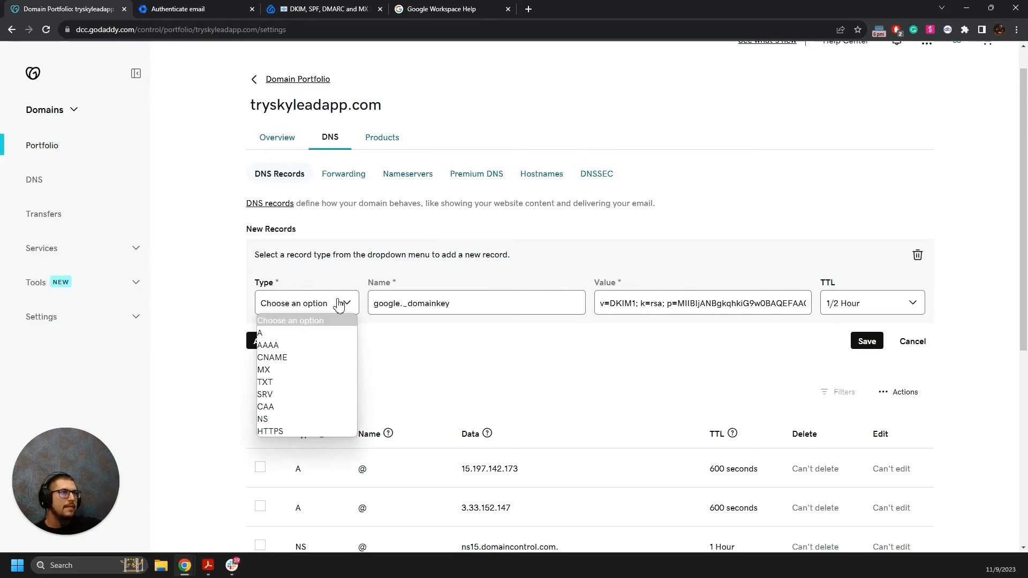
{"action": "left_click", "coordinate": [276, 383]}
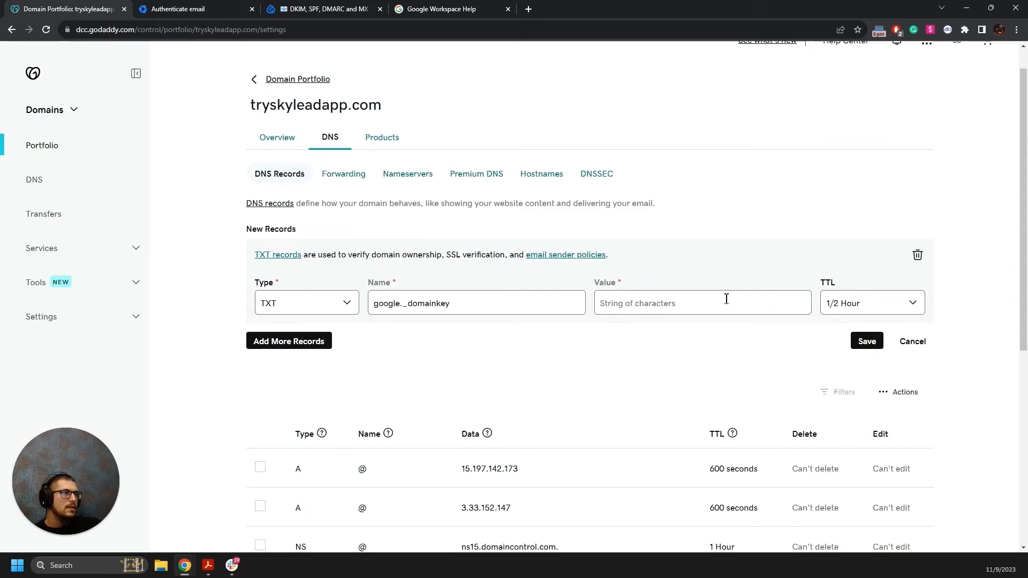
{"action": "key", "text": "ctrl+v"}
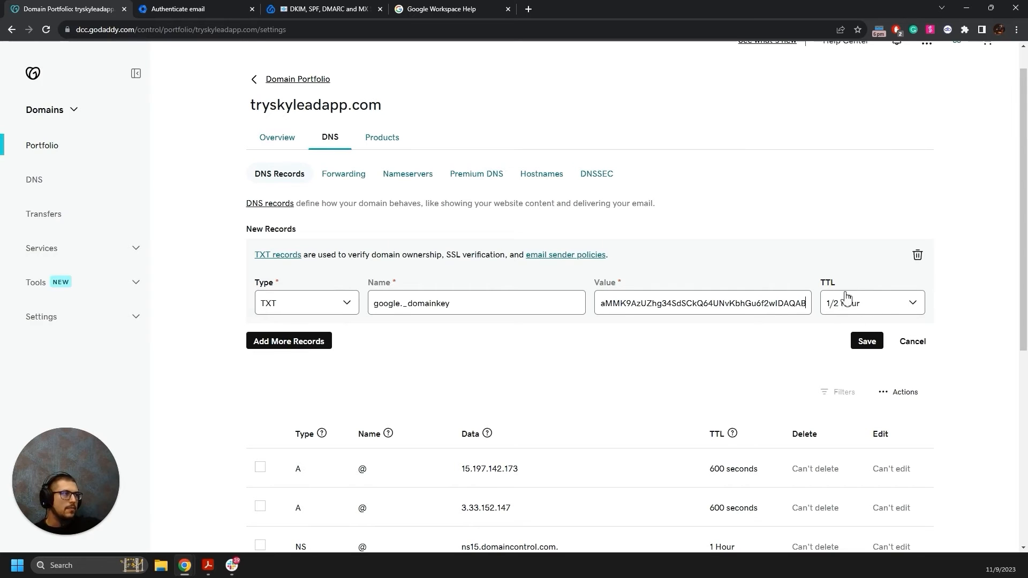
{"action": "left_click", "coordinate": [869, 343]}
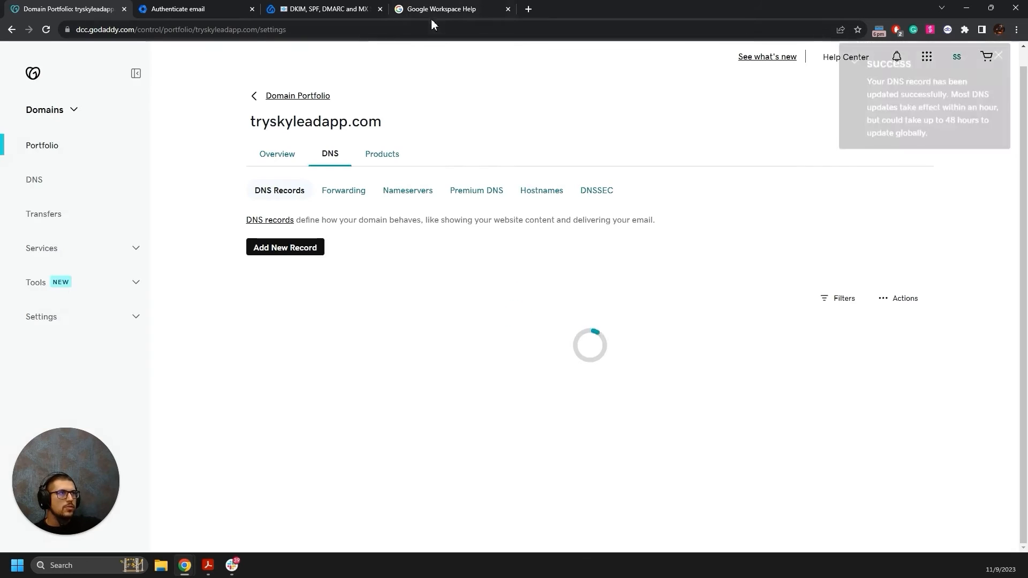
{"action": "left_click", "coordinate": [999, 63]}
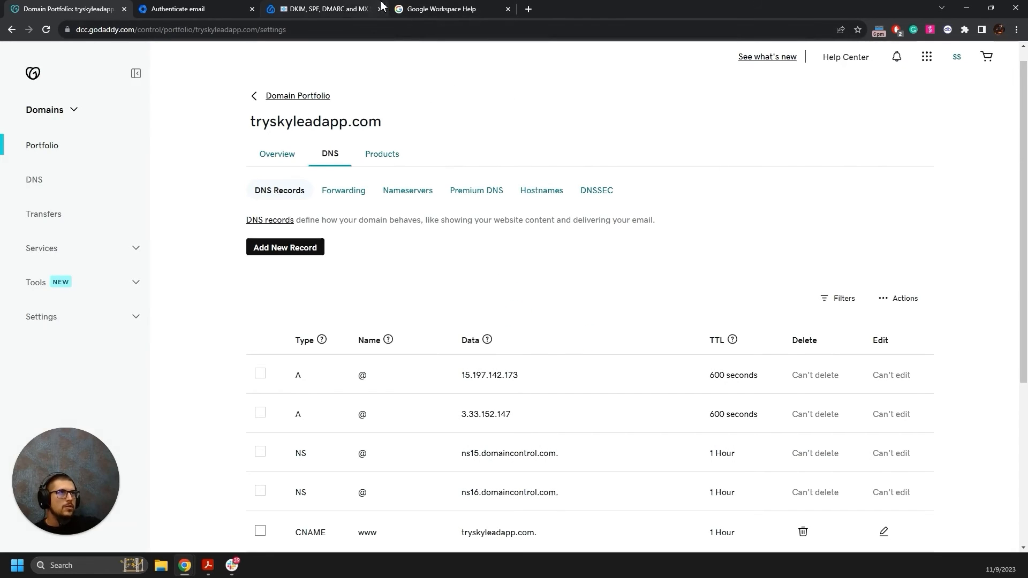
Review Step 3 of Google's DKIM article about starting authentication.
{"action": "left_click", "coordinate": [448, 9]}
{"action": "left_click", "coordinate": [367, 9]}
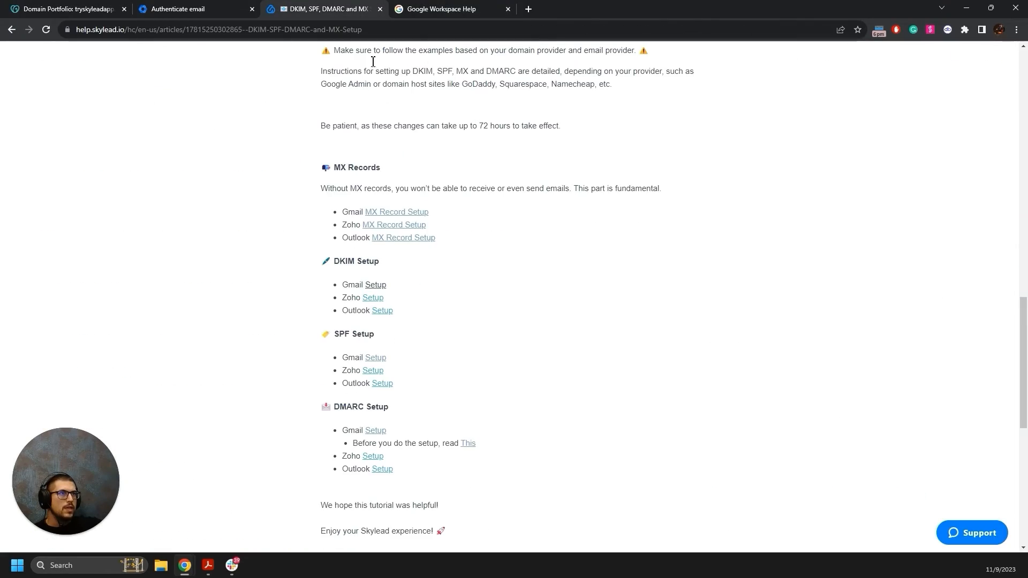
{"action": "left_click", "coordinate": [455, 9]}
{"action": "scroll", "coordinate": [308, 266], "scroll_direction": "down", "scroll_amount": 2}
{"action": "scroll", "coordinate": [308, 266], "scroll_direction": "down", "scroll_amount": 5}
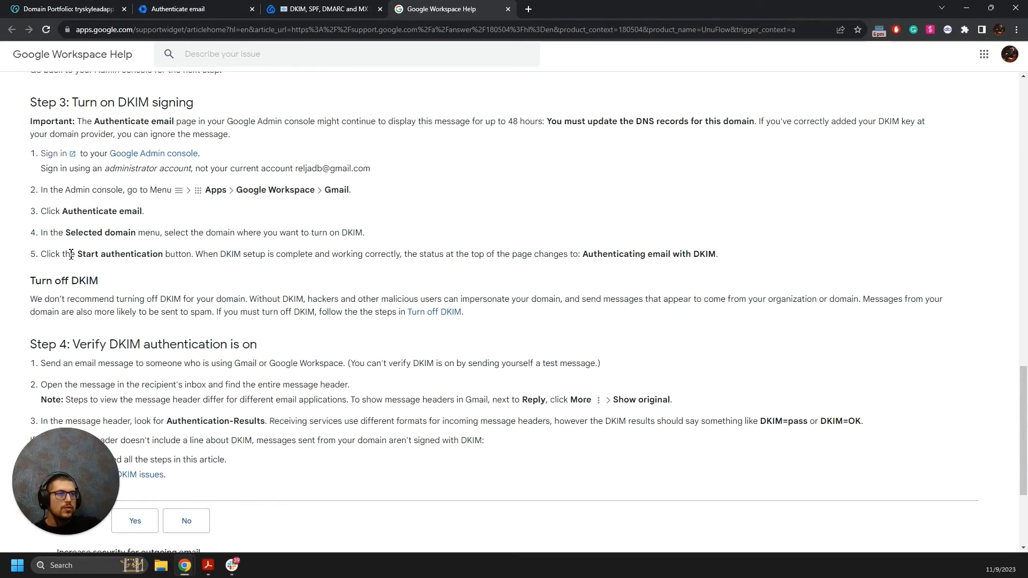
{"action": "left_click_drag", "start_coordinate": [72, 254], "coordinate": [162, 255]}
Start DKIM authentication for tryskyleadapp.com and highlight the 48-hour propagation note.
{"action": "left_click", "coordinate": [203, 8]}
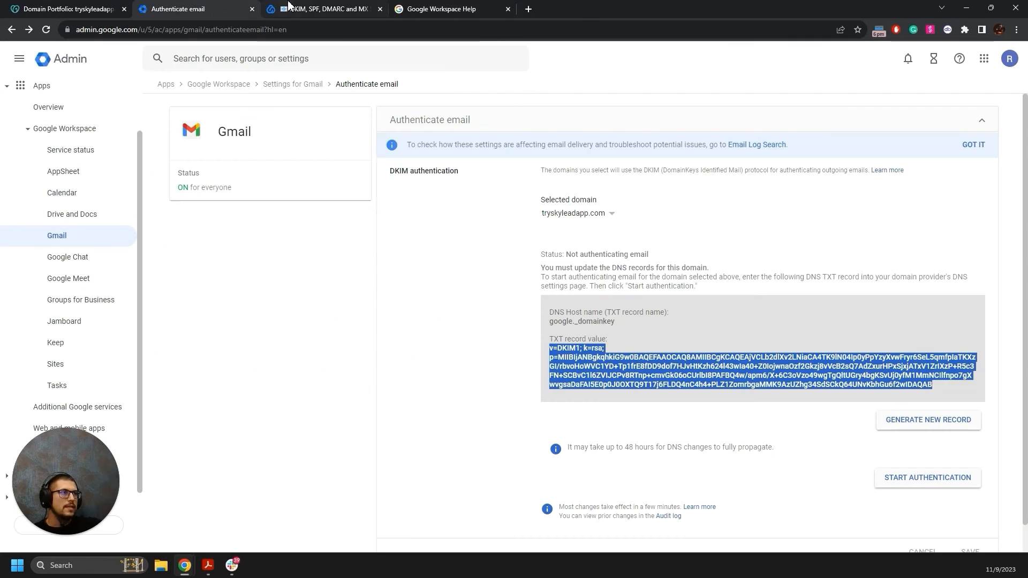
{"action": "left_click", "coordinate": [921, 478]}
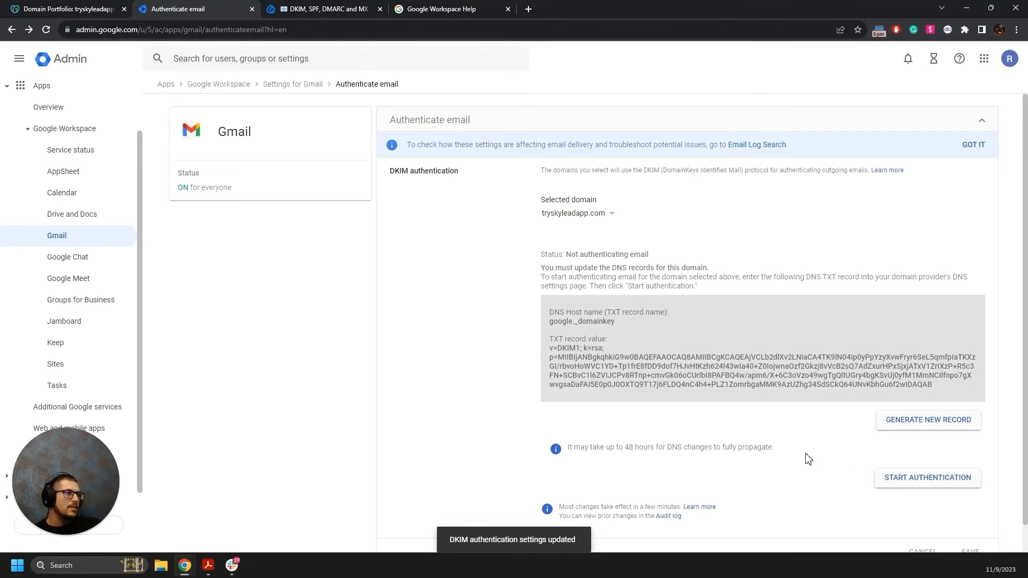
{"action": "scroll", "coordinate": [851, 458], "scroll_direction": "down", "scroll_amount": 1}
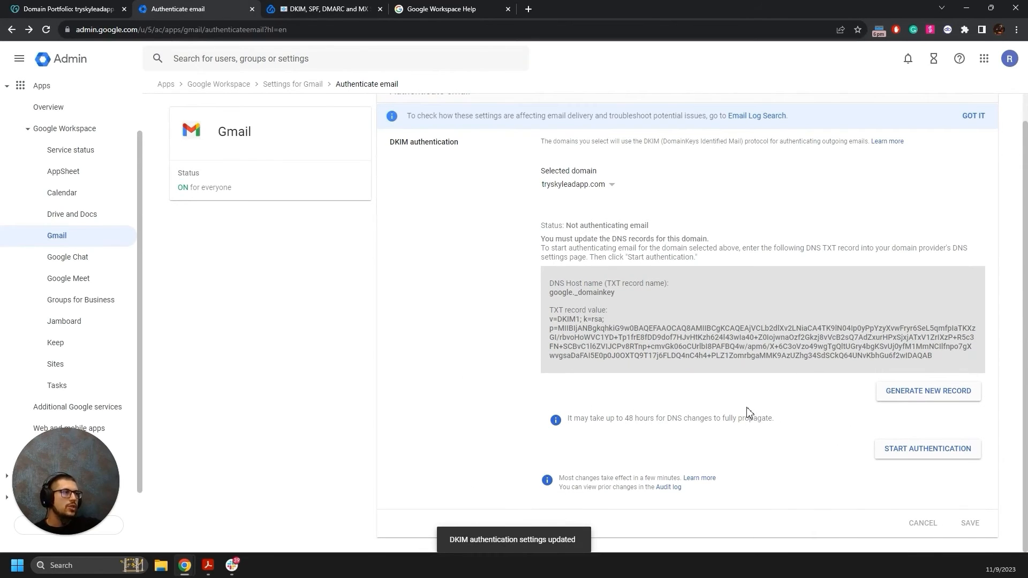
{"action": "left_click_drag", "start_coordinate": [571, 418], "coordinate": [648, 419]}
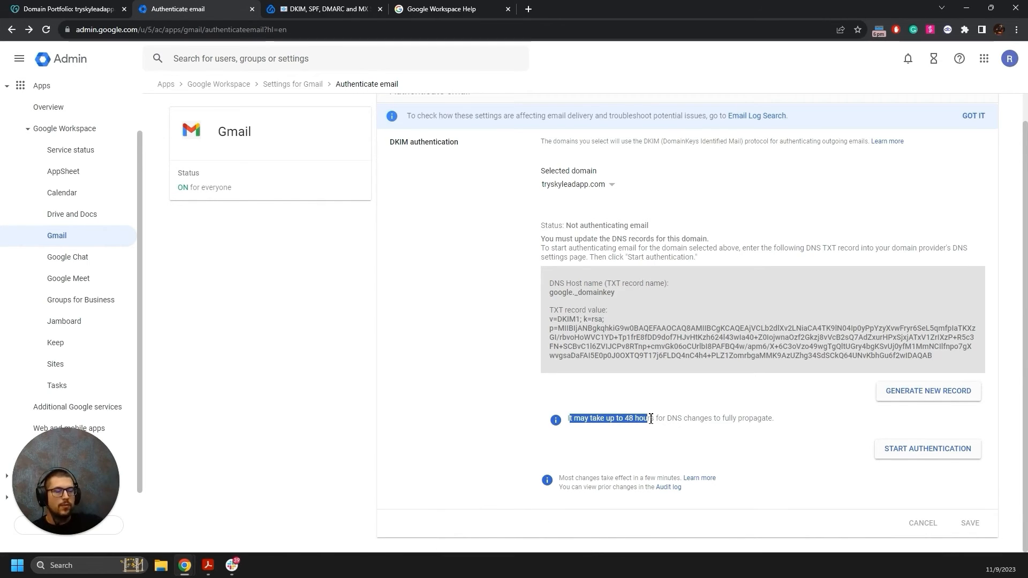
{"action": "left_click_drag", "start_coordinate": [651, 419], "coordinate": [752, 418]}
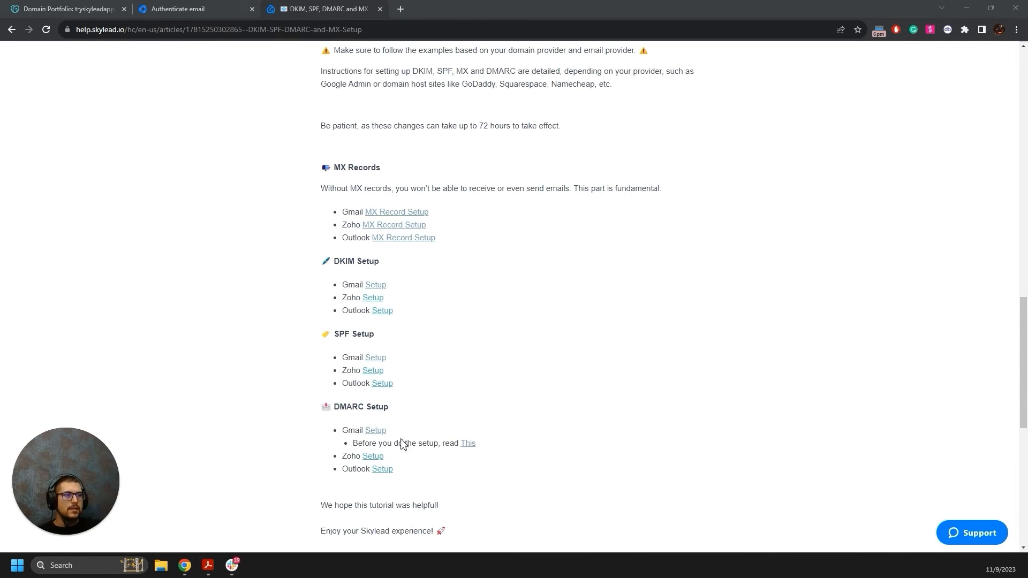
Open Google's DMARC 'Add or update your record' instructions, then begin a new GoDaddy DNS record.
{"action": "left_click", "coordinate": [377, 432]}
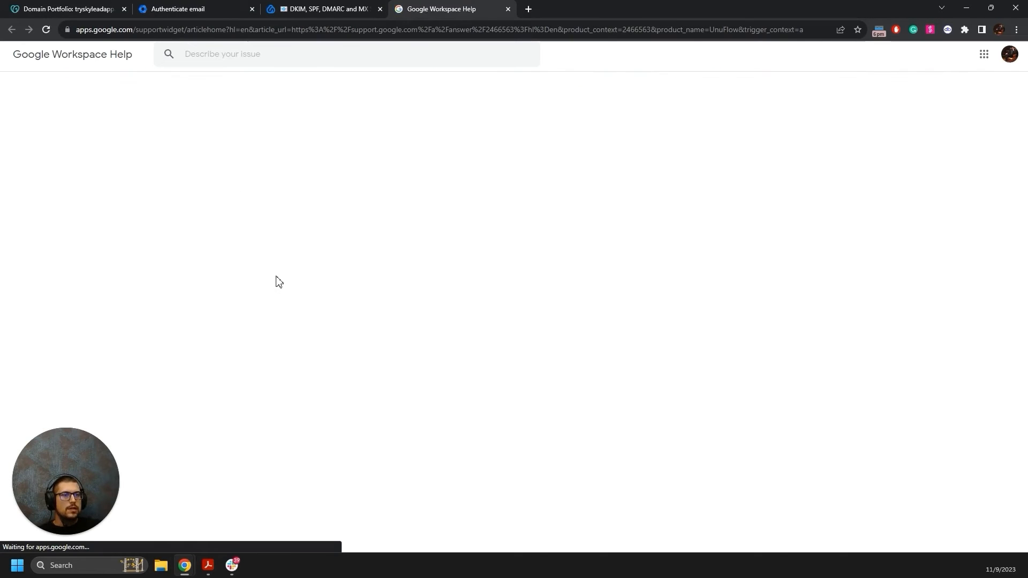
{"action": "scroll", "coordinate": [318, 259], "scroll_direction": "down", "scroll_amount": 5}
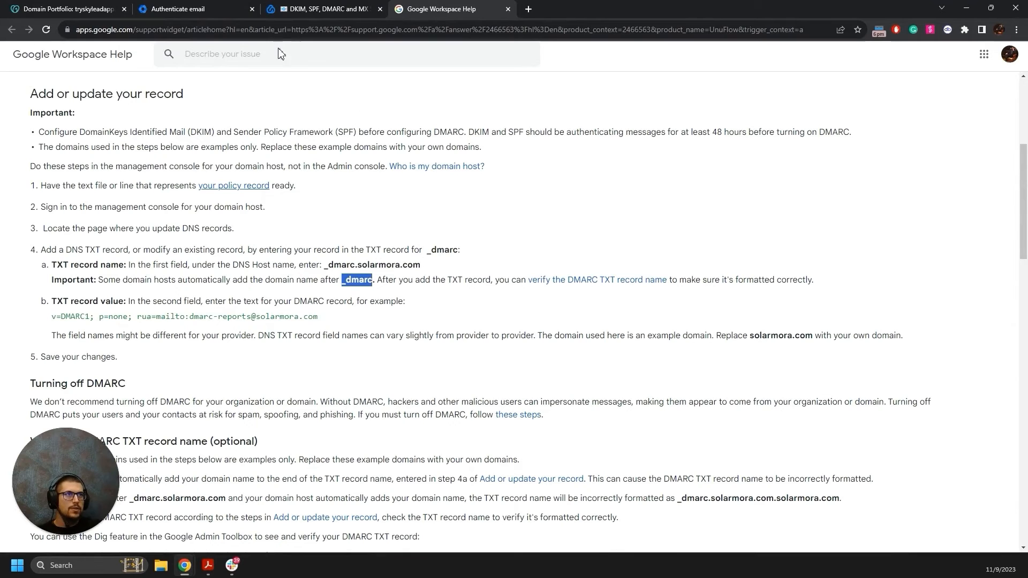
{"action": "left_click", "coordinate": [53, 9]}
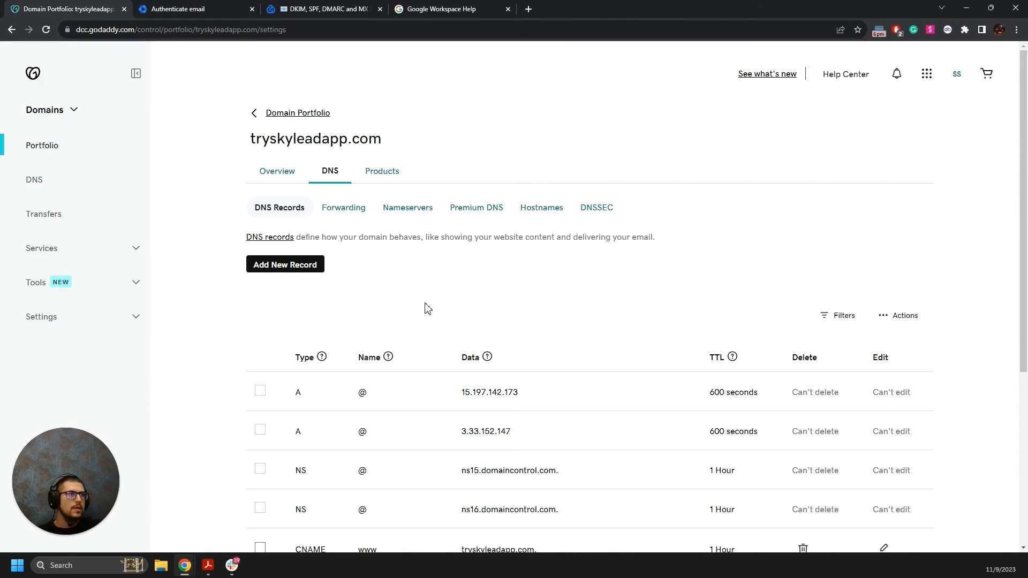
{"action": "left_click", "coordinate": [287, 264]}
Start a new TXT record in GoDaddy and name it _dmarc.
{"action": "left_click", "coordinate": [332, 345]}
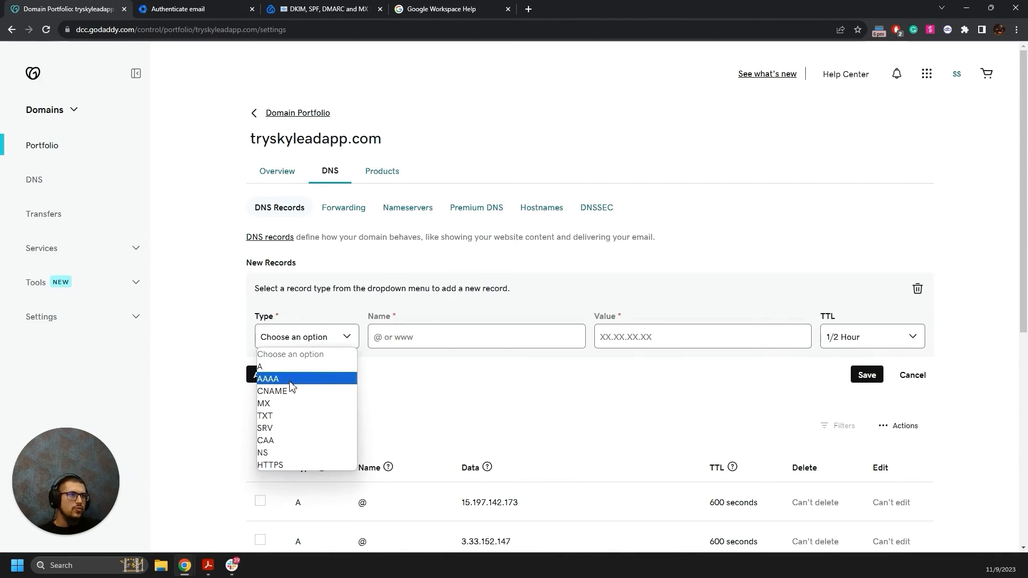
{"action": "left_click", "coordinate": [287, 419]}
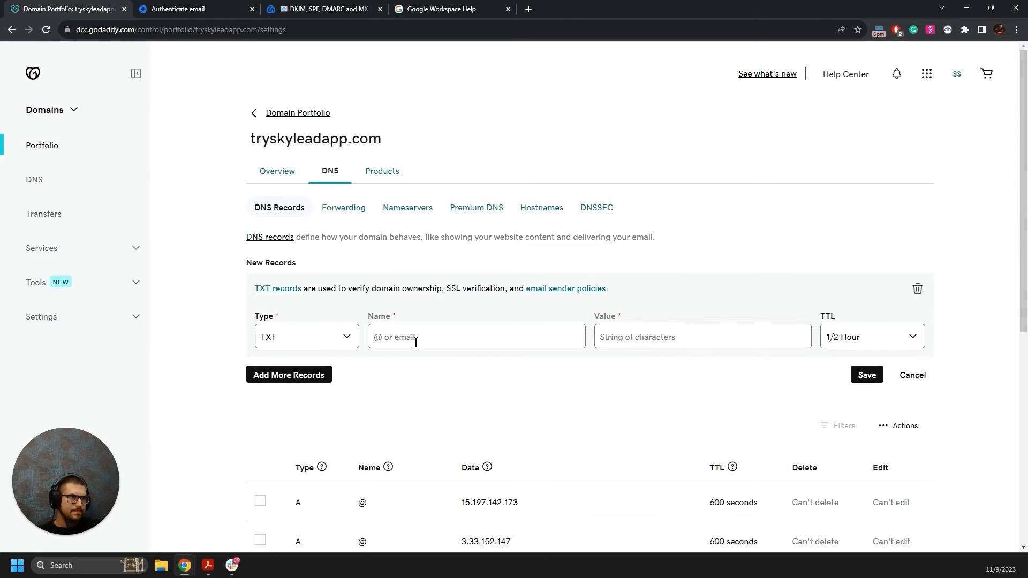
{"action": "type", "text": "_dmarc"}
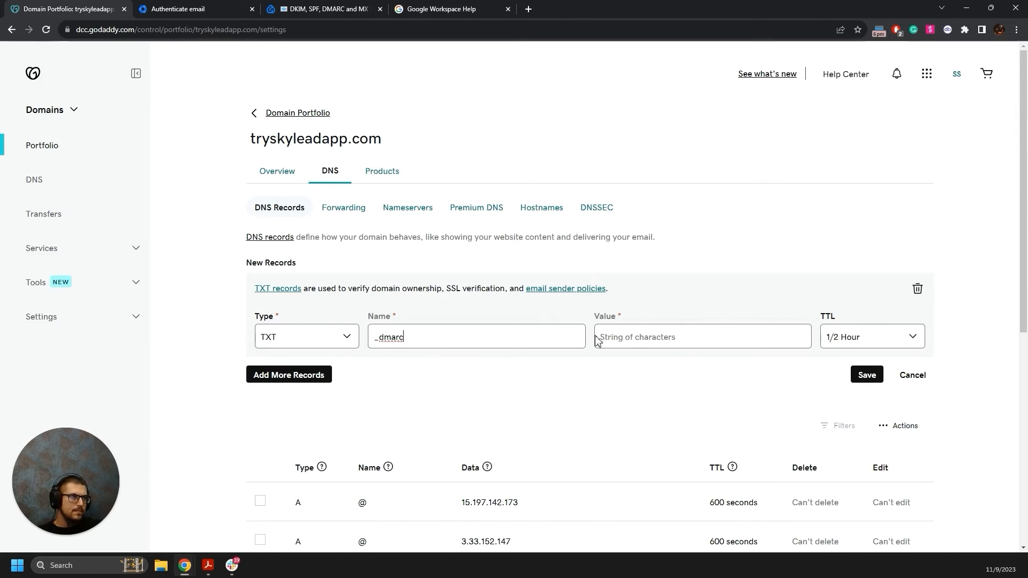
Copy the example DMARC record from the Google help article.
{"action": "left_click", "coordinate": [413, 9]}
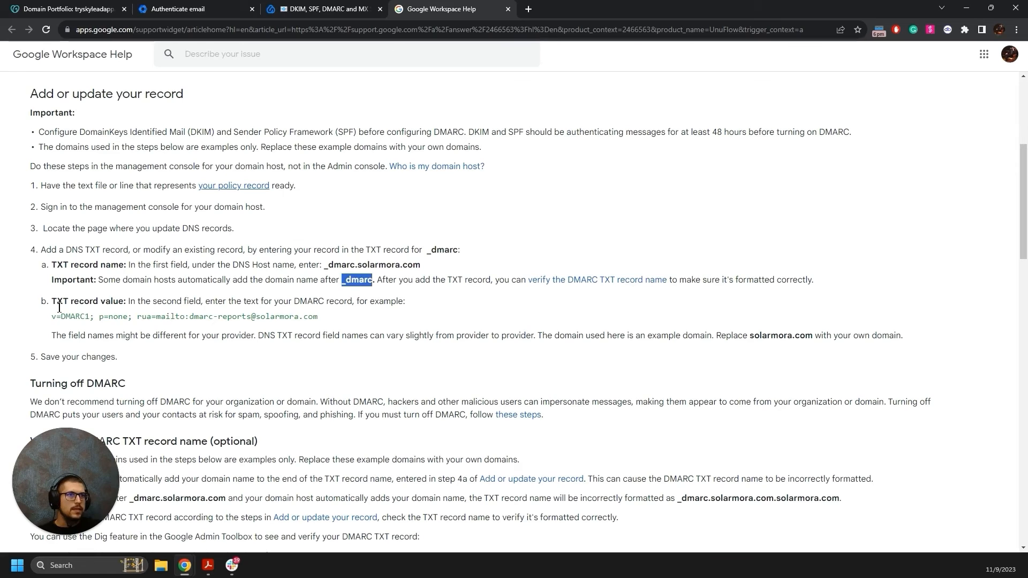
{"action": "left_click_drag", "start_coordinate": [52, 316], "coordinate": [324, 323]}
{"action": "left_click", "coordinate": [189, 318]}
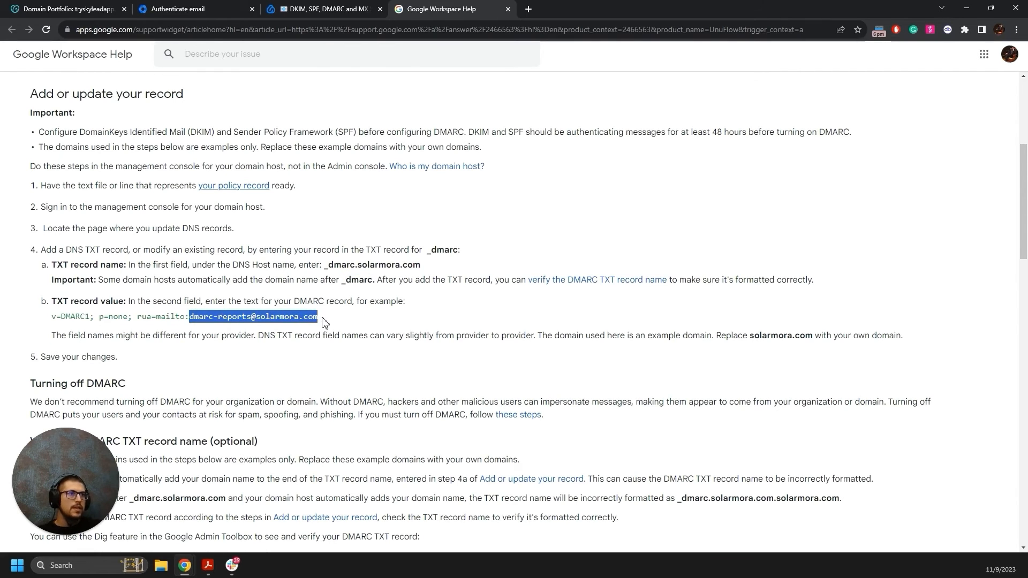
{"action": "left_click", "coordinate": [319, 317]}
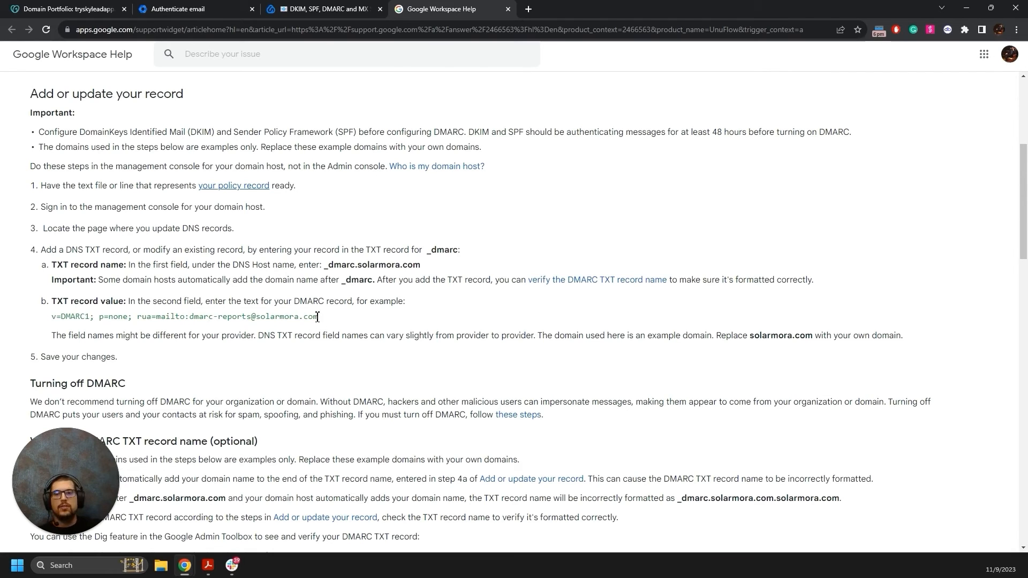
{"action": "left_click_drag", "start_coordinate": [319, 319], "coordinate": [55, 324]}
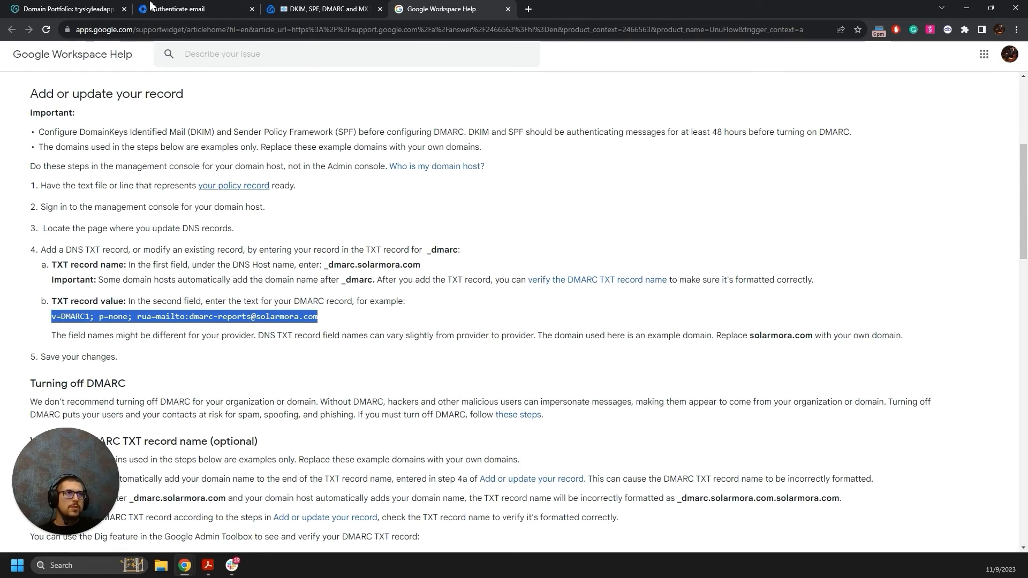
{"action": "left_click", "coordinate": [176, 8]}
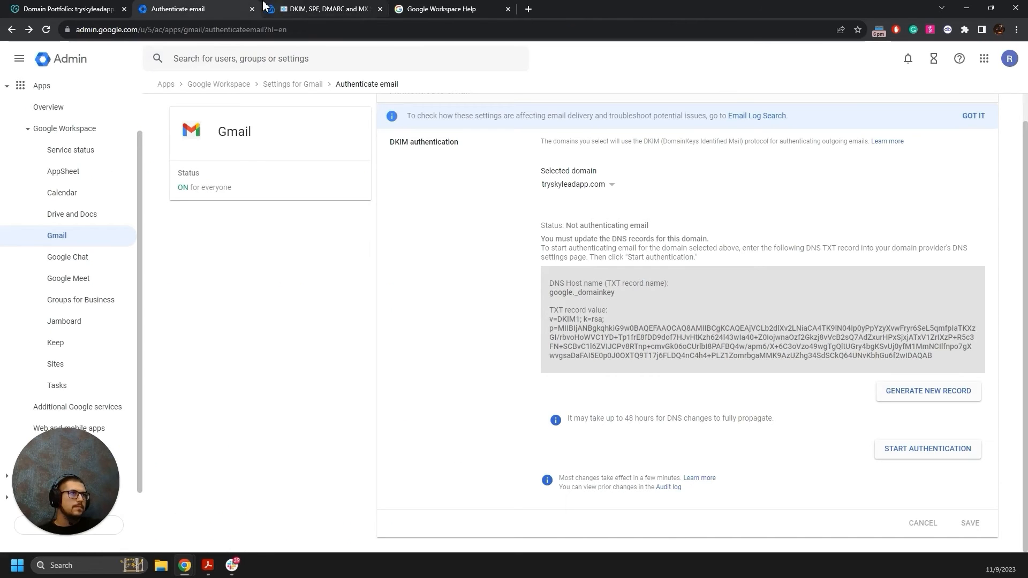
{"action": "left_click", "coordinate": [91, 9]}
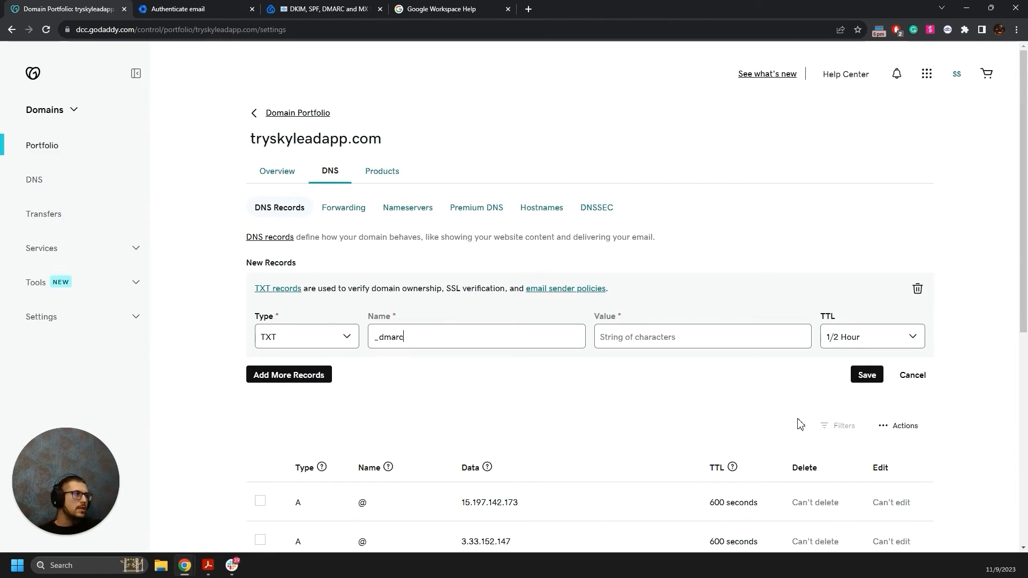
Paste the example DMARC record as the _dmarc value, substituting your own report e-mail address, and save.
{"action": "left_click", "coordinate": [679, 337]}
{"action": "key", "text": "ctrl+v"}
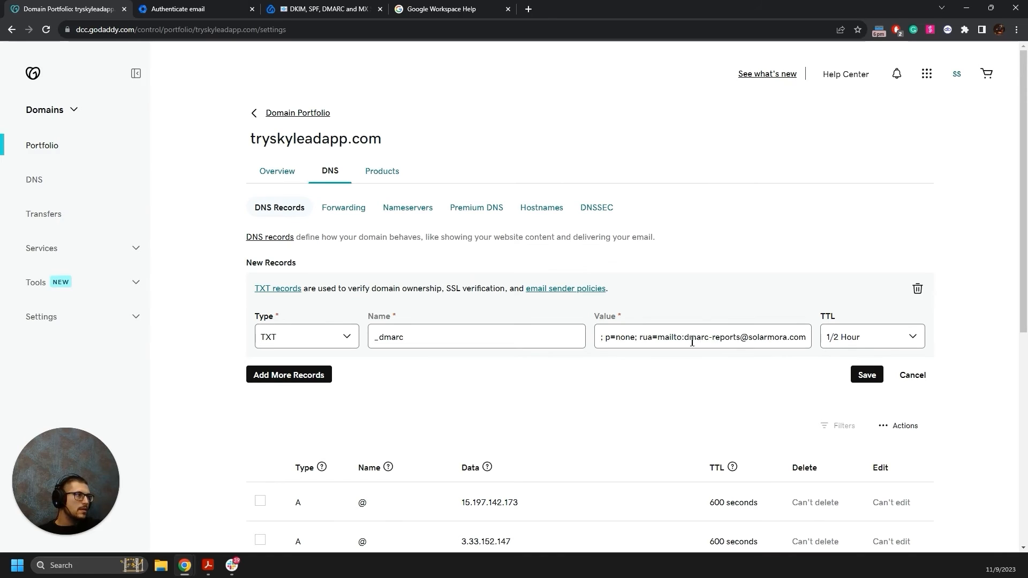
{"action": "left_click_drag", "start_coordinate": [688, 338], "coordinate": [806, 337]}
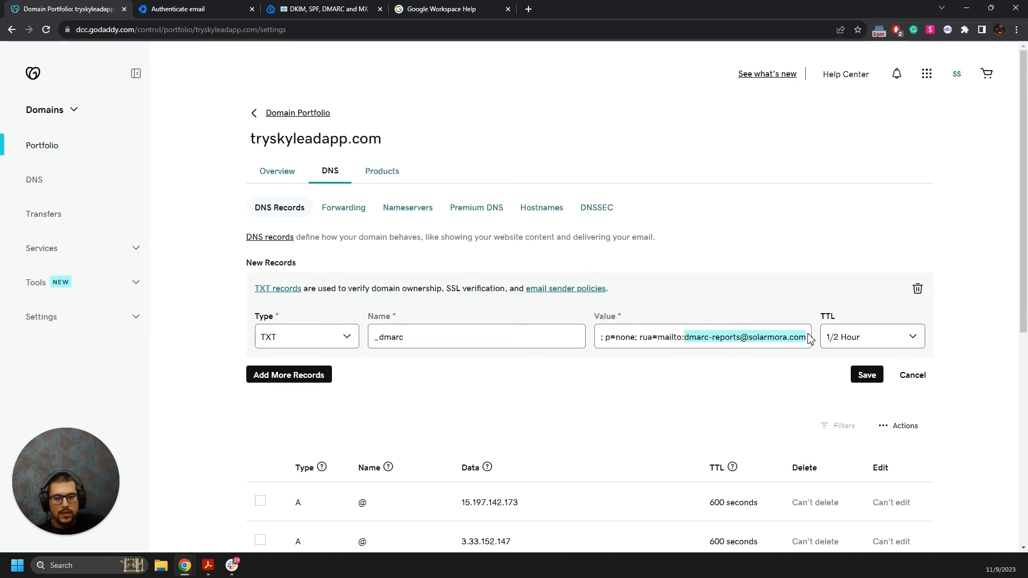
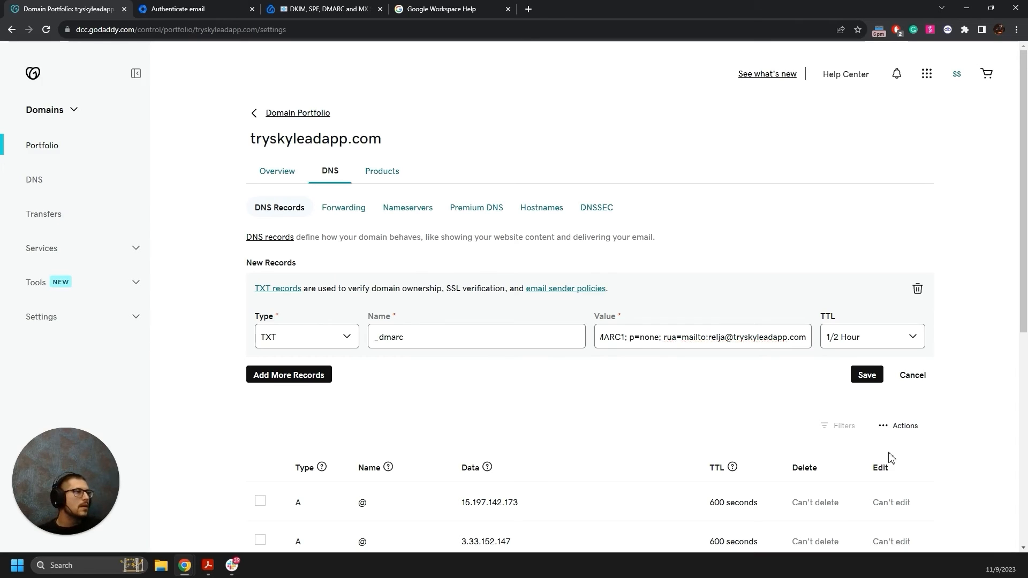
{"action": "left_click", "coordinate": [867, 375]}
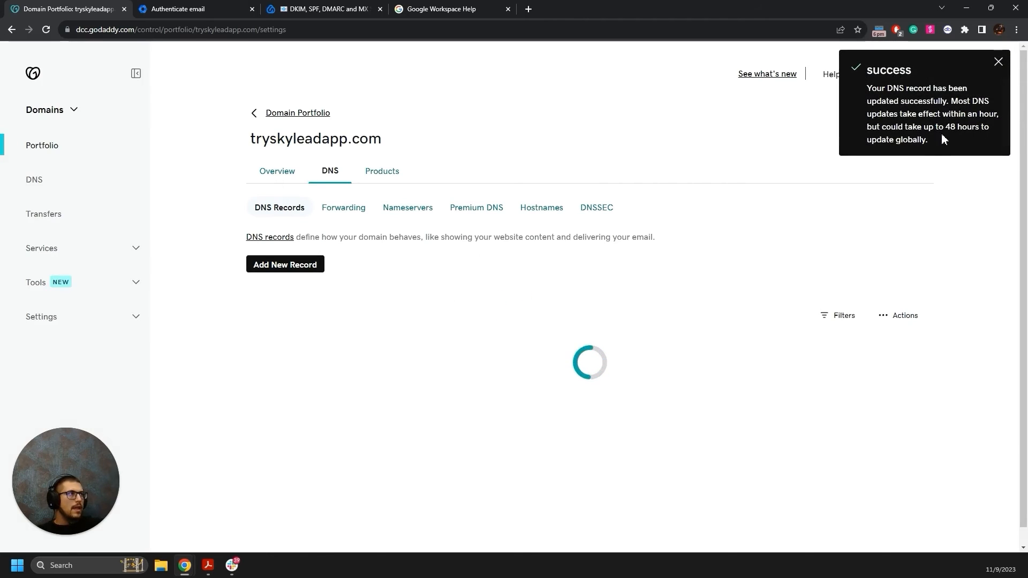
Dismiss the DNS success notice and start adding an email account in Skylead's Email settings.
{"action": "left_click", "coordinate": [997, 66]}
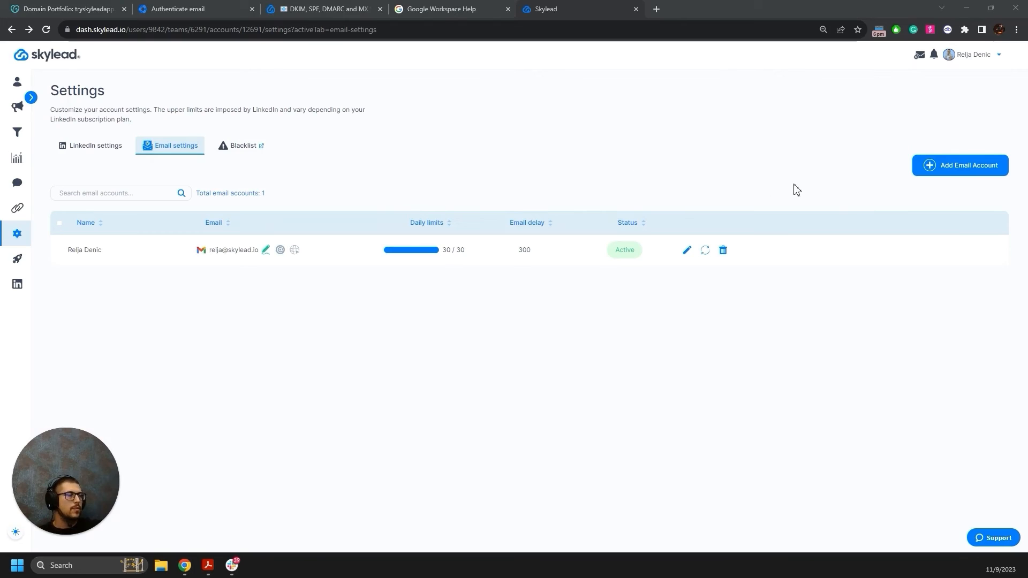
{"action": "left_click", "coordinate": [926, 169]}
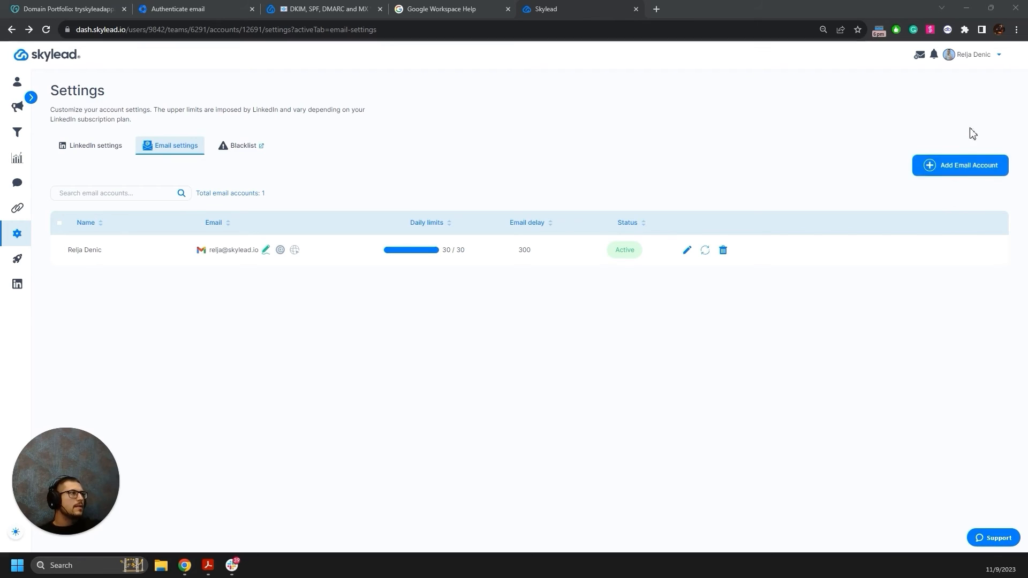
{"action": "left_click", "coordinate": [944, 166]}
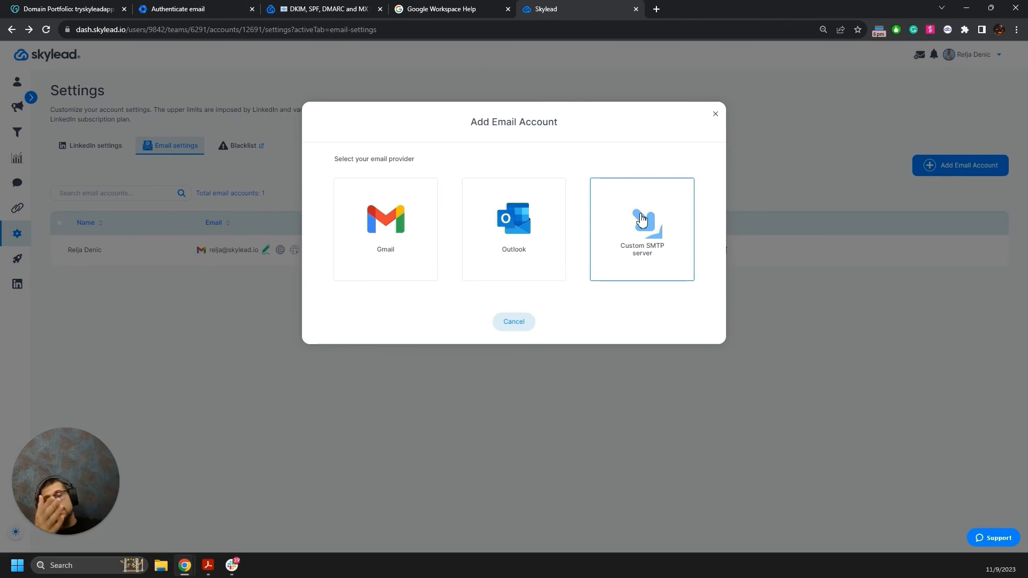
Choose Gmail and sign in with the tryskyleadapp.com account's e-mail and password.
{"action": "left_click", "coordinate": [393, 232]}
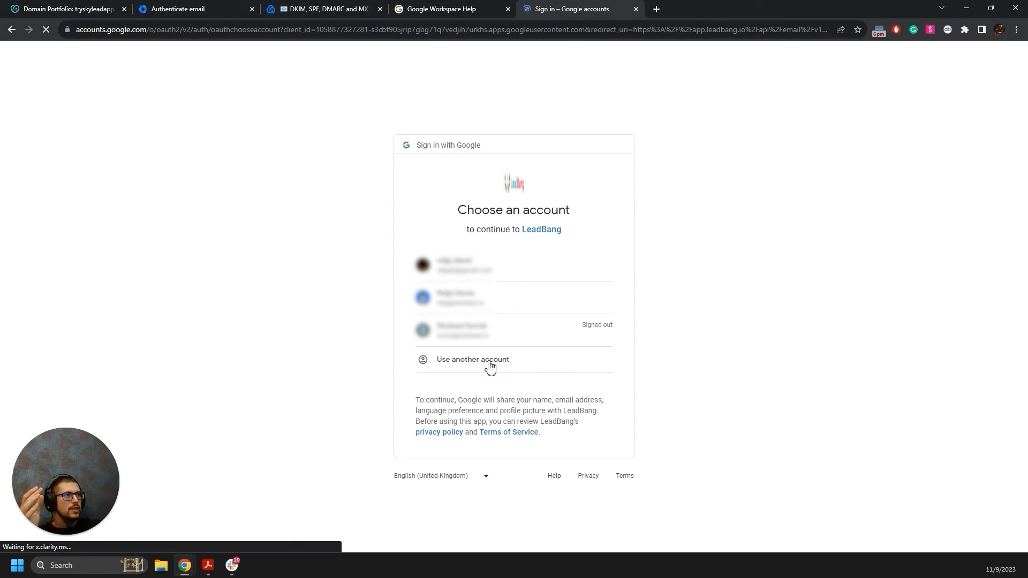
{"action": "left_click", "coordinate": [490, 367]}
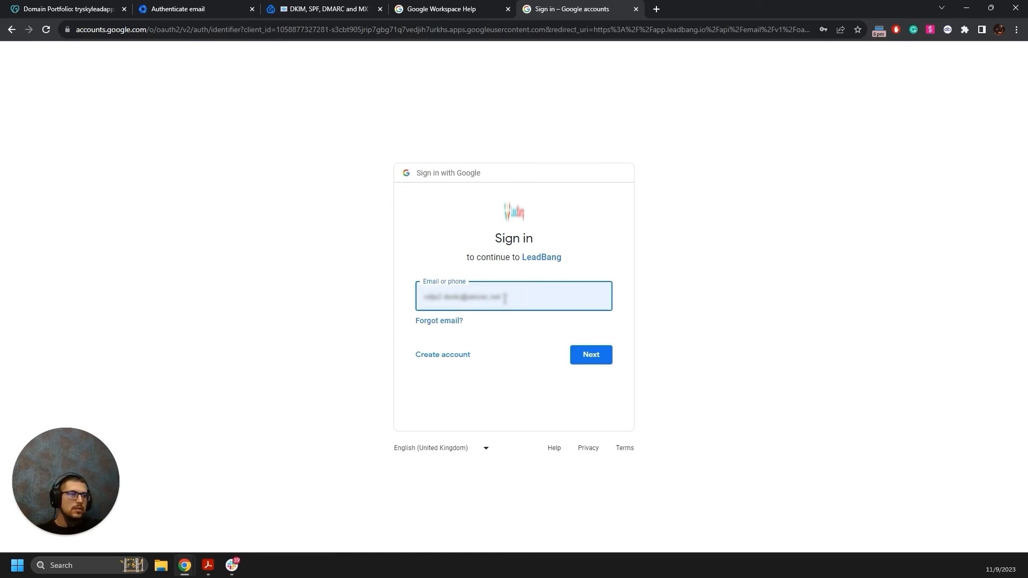
{"action": "left_click_drag", "start_coordinate": [504, 298], "coordinate": [348, 305]}
{"action": "key", "text": "BackSpace"}
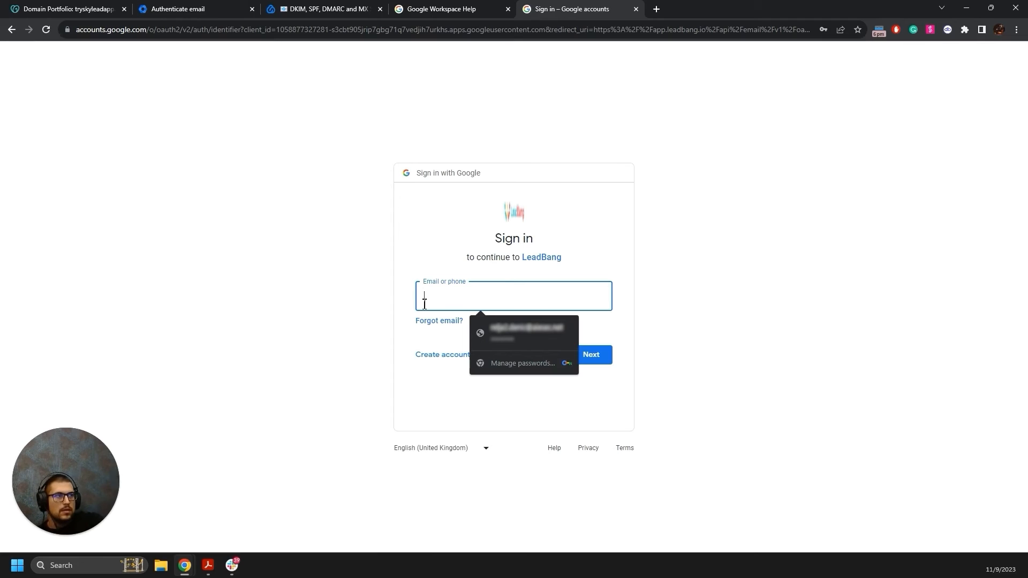
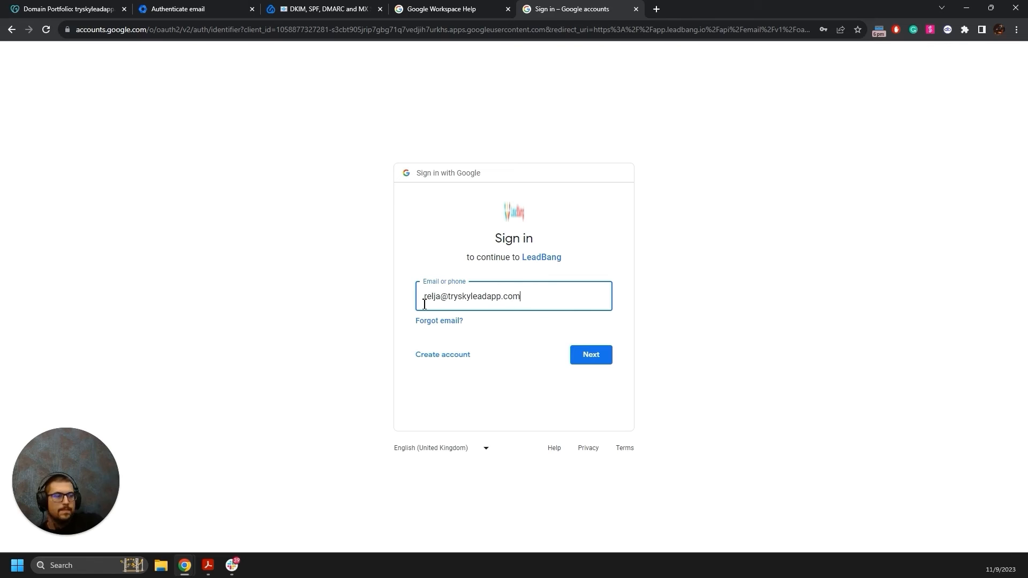
{"action": "key", "text": "Return"}
{"action": "left_click", "coordinate": [466, 308]}
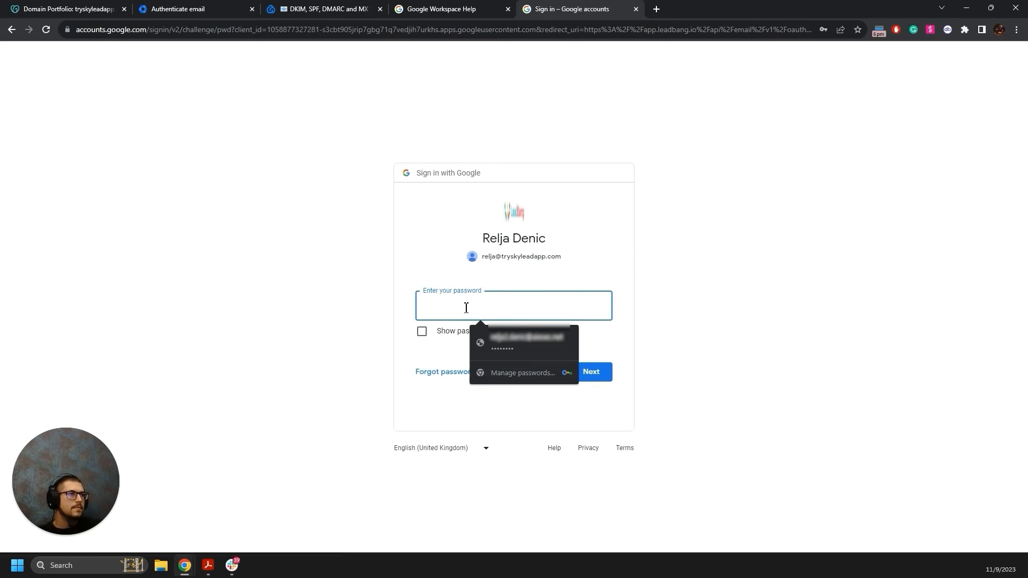
{"action": "type", "text": "•••••••"}
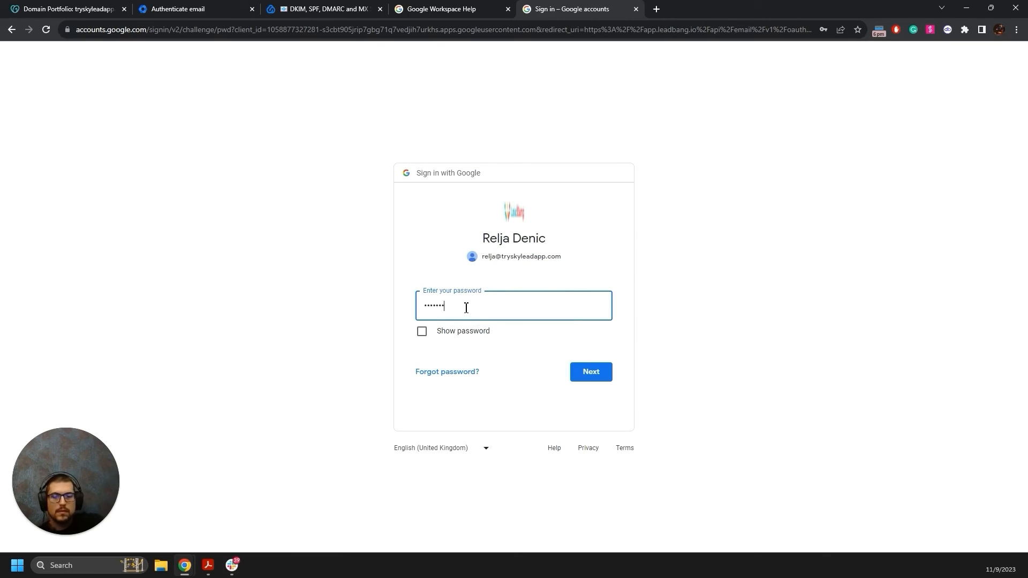
{"action": "key", "text": "Return"}
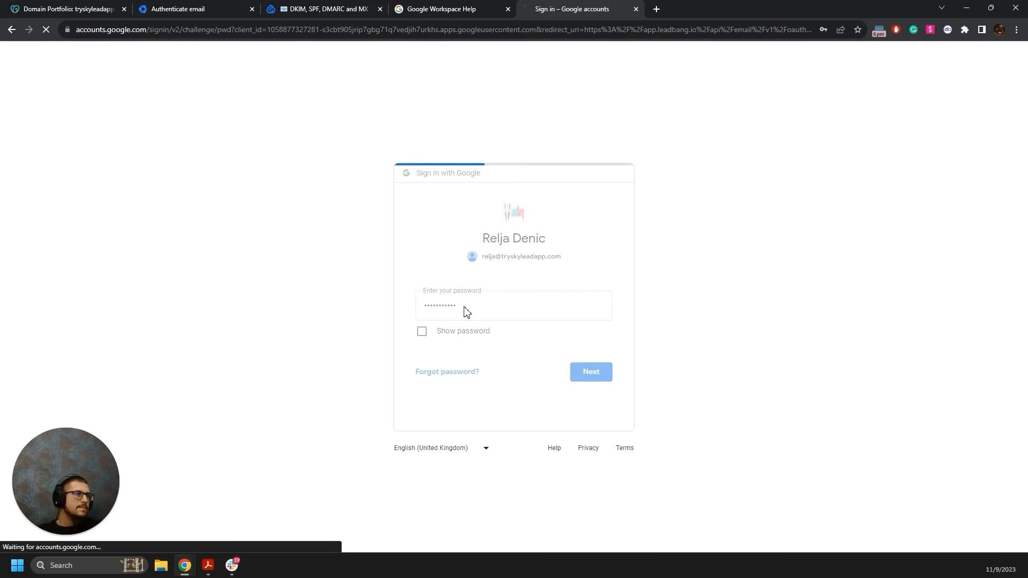
Grant permission to read, compose and send Gmail emails, then continue.
{"action": "left_click", "coordinate": [973, 204]}
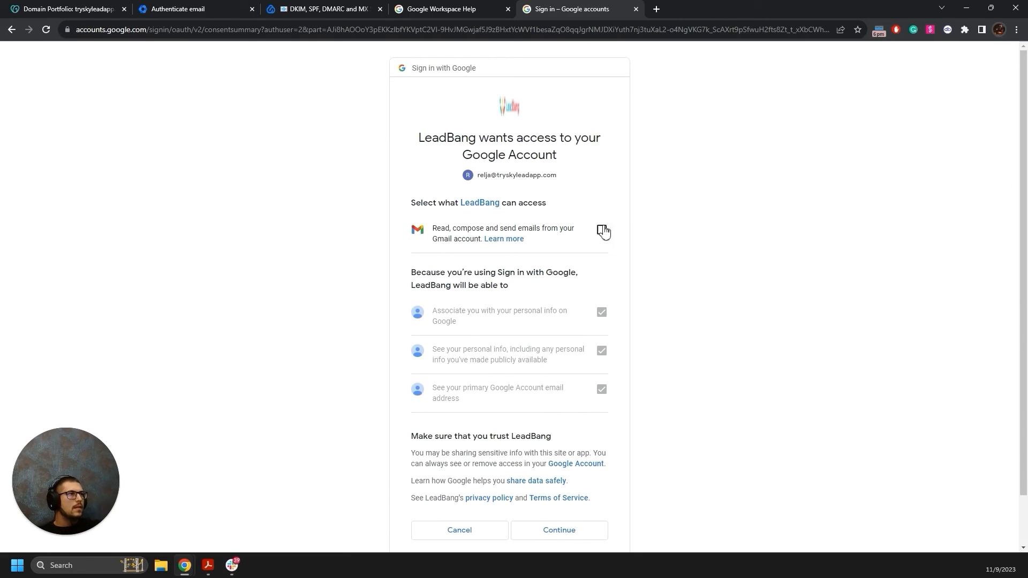
{"action": "left_click", "coordinate": [603, 230]}
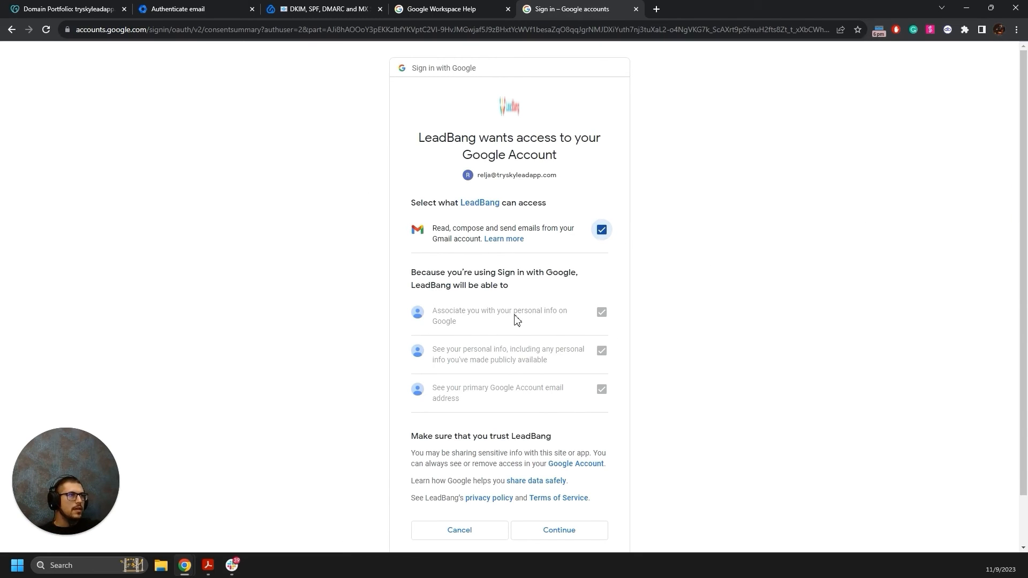
{"action": "scroll", "coordinate": [514, 396], "scroll_direction": "down", "scroll_amount": 1}
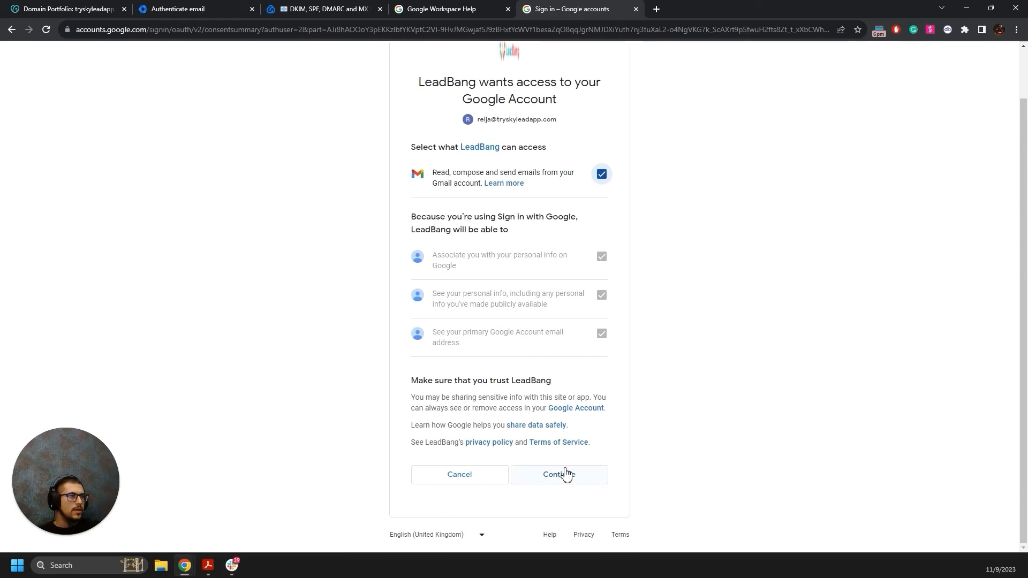
{"action": "left_click", "coordinate": [564, 474]}
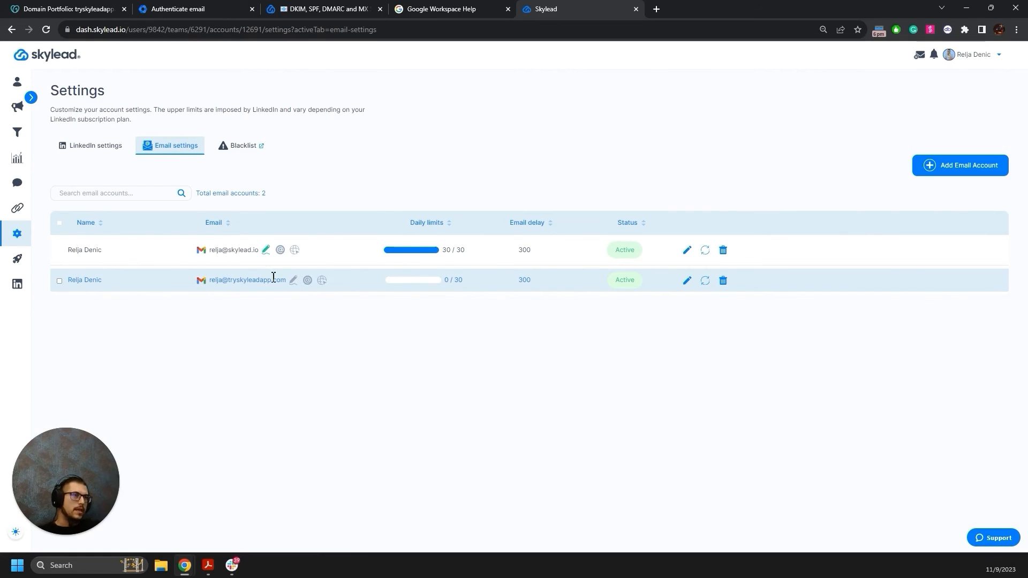
Edit the new tryskyleadapp.com account, raising minimum waiting time to 10 minutes.
{"action": "left_click", "coordinate": [687, 282]}
{"action": "left_click", "coordinate": [473, 159]}
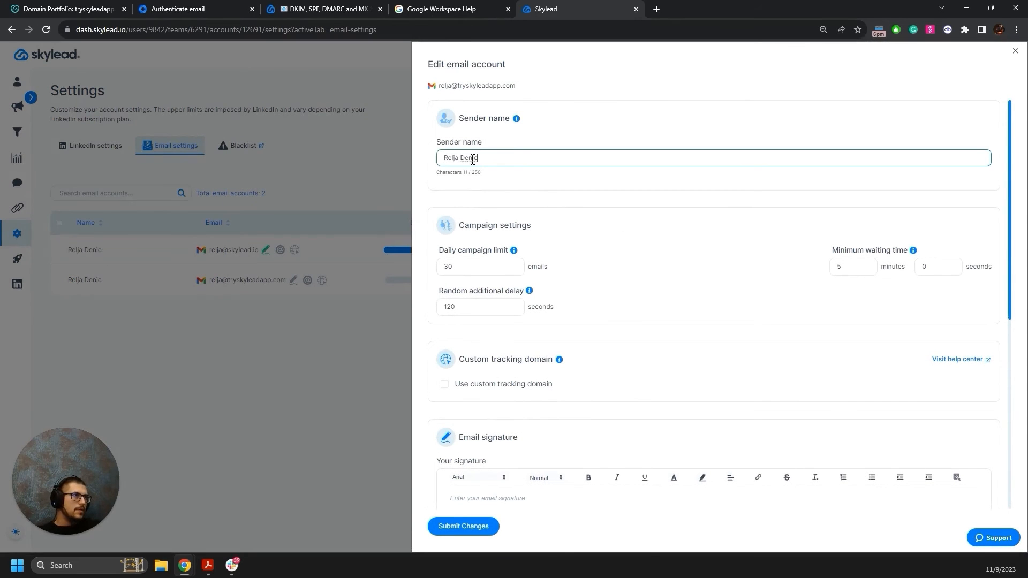
{"action": "triple_click", "coordinate": [472, 159]}
{"action": "left_click_drag", "start_coordinate": [453, 267], "coordinate": [442, 271]}
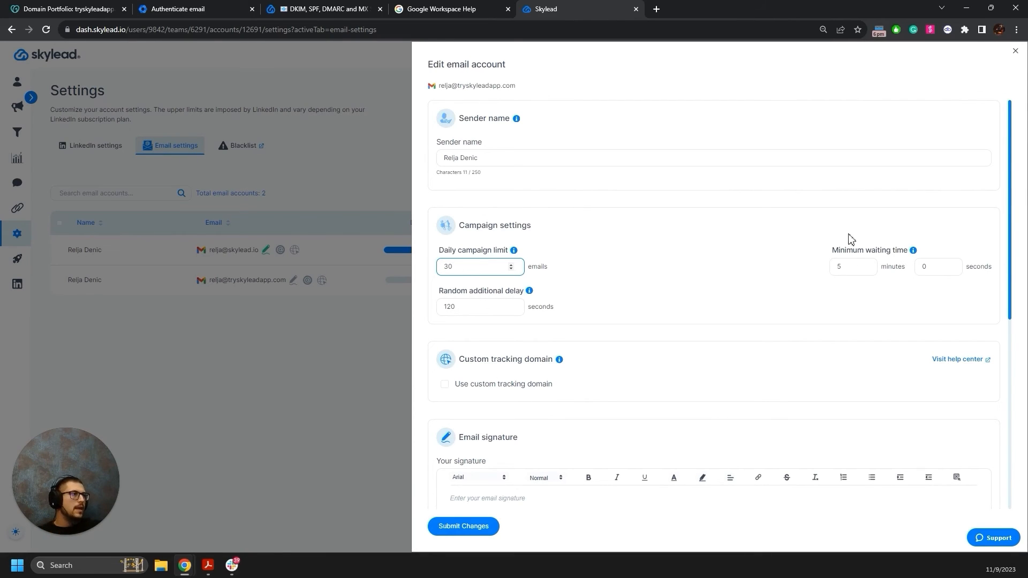
{"action": "left_click", "coordinate": [863, 265]}
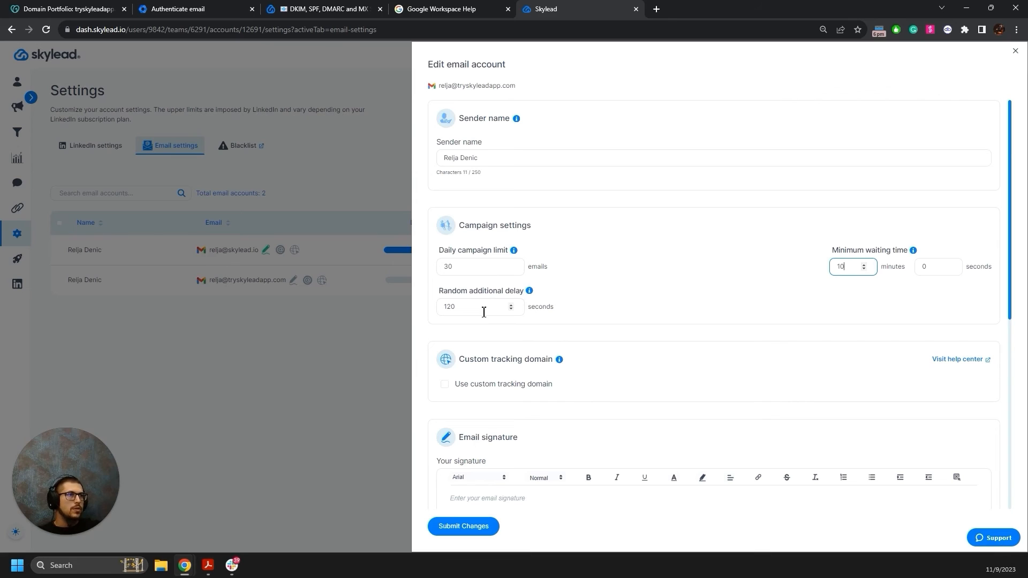
{"action": "left_click_drag", "start_coordinate": [491, 306], "coordinate": [414, 315]}
{"action": "scroll", "coordinate": [510, 313], "scroll_direction": "down", "scroll_amount": 2}
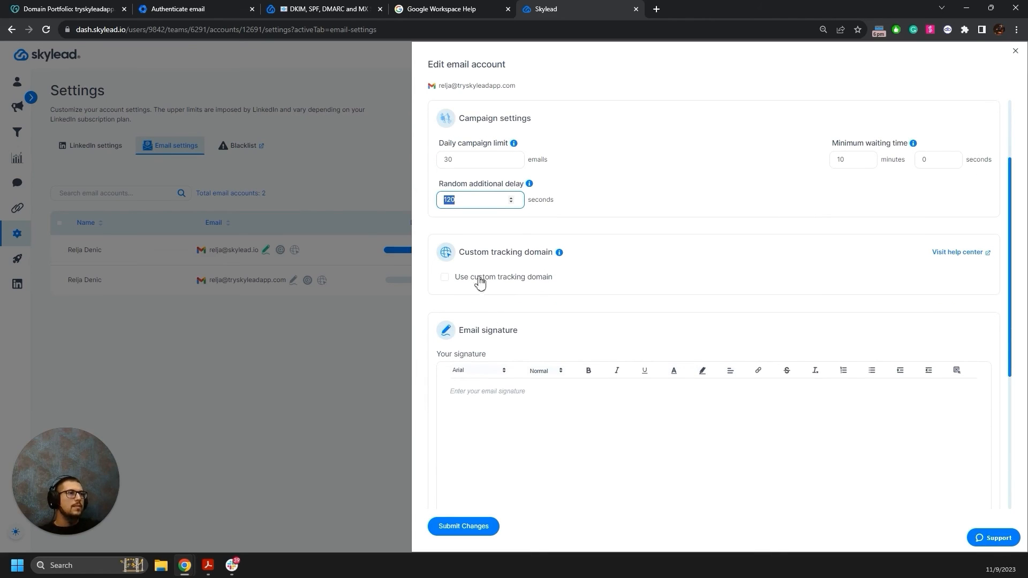
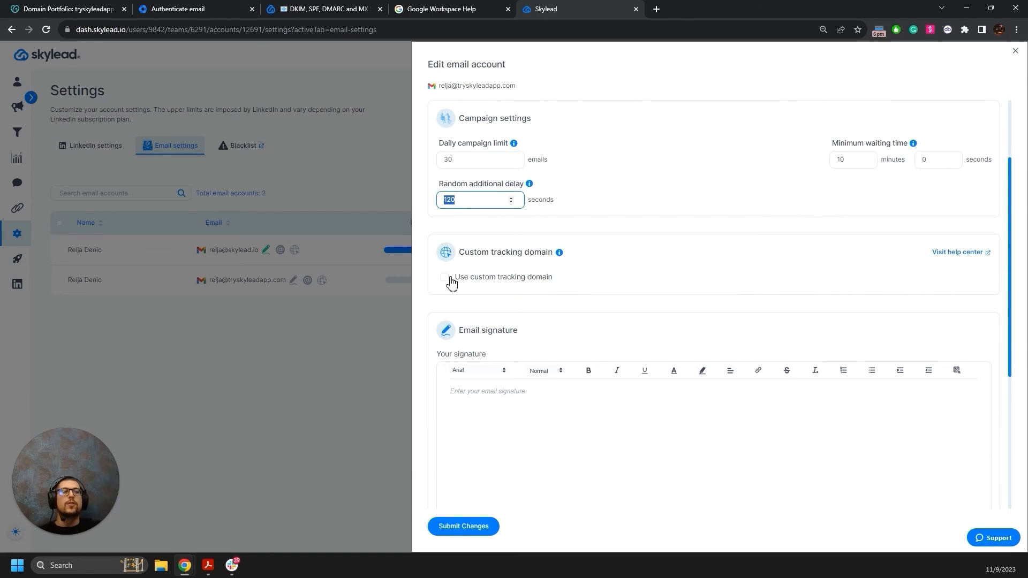
Turn on Use custom tracking domain and note the required CNAME record type.
{"action": "left_click", "coordinate": [445, 278]}
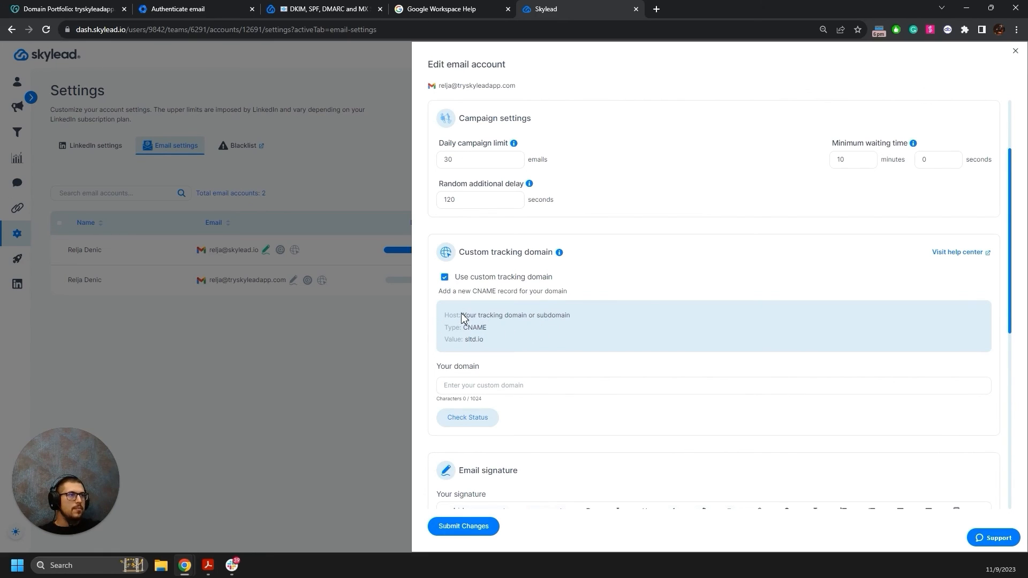
{"action": "left_click_drag", "start_coordinate": [472, 291], "coordinate": [496, 291]}
{"action": "left_click", "coordinate": [69, 9]}
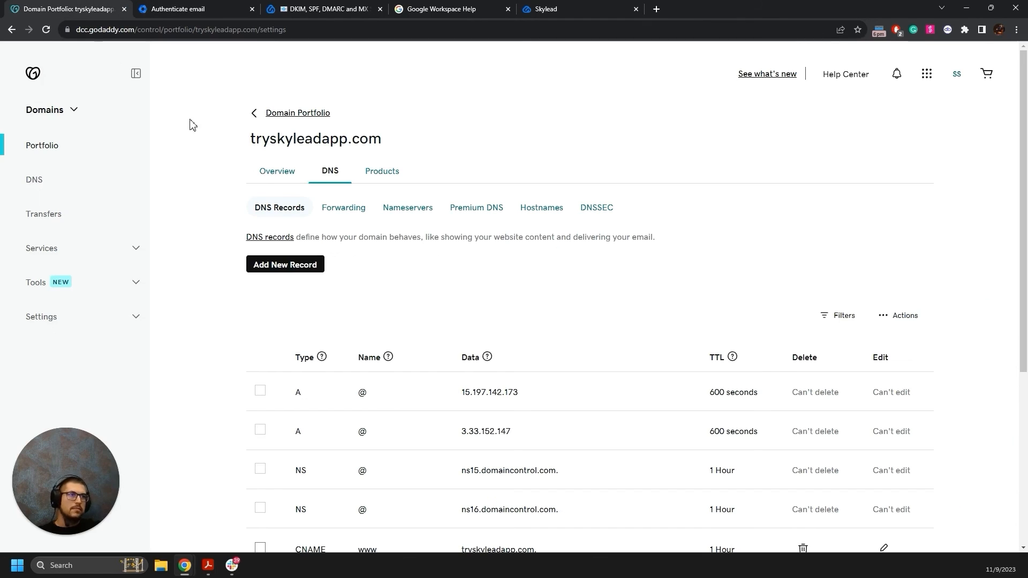
Add a new CNAME record in GoDaddy DNS named 'track'.
{"action": "left_click", "coordinate": [284, 265]}
{"action": "left_click", "coordinate": [303, 337]}
{"action": "left_click", "coordinate": [281, 391]}
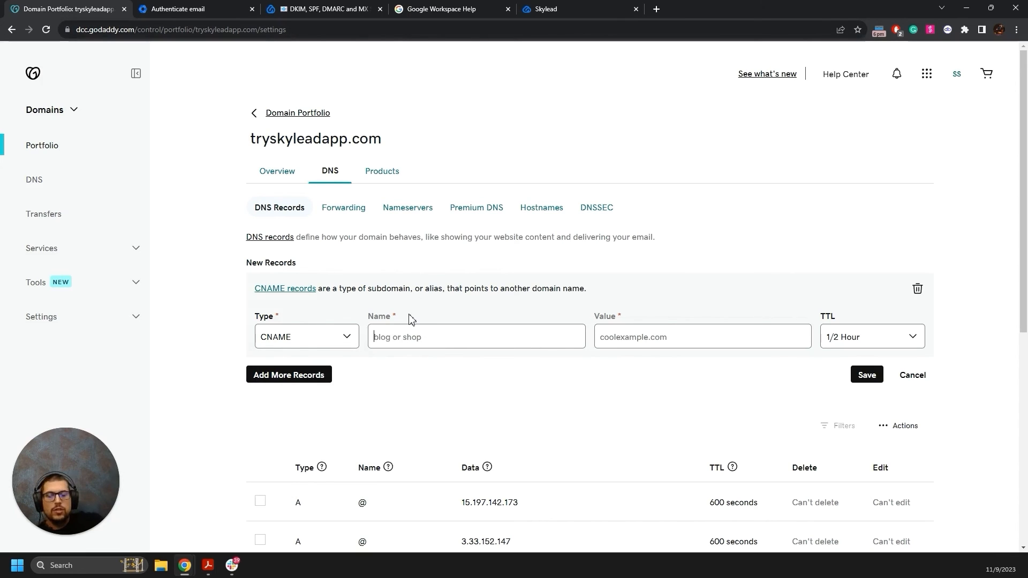
{"action": "type", "text": "track"}
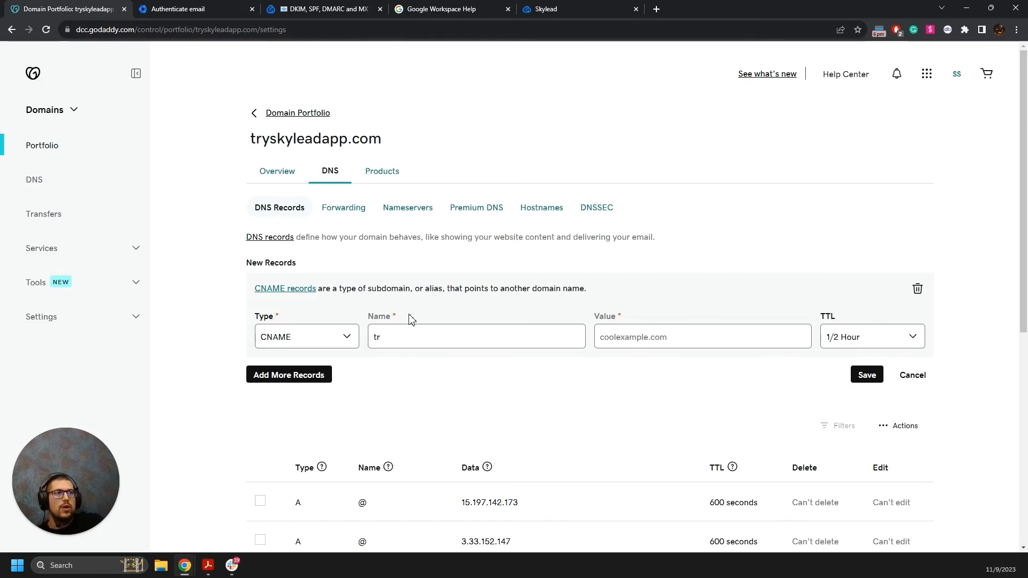
{"action": "key", "text": "BackSpace"}
{"action": "key", "text": "BackSpace"}
{"action": "type", "text": "go"}
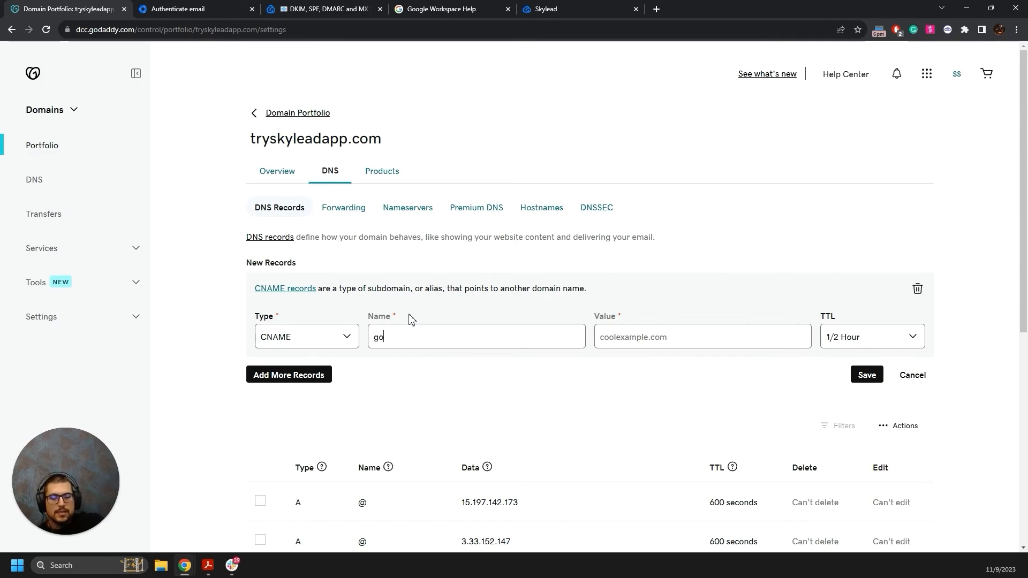
{"action": "key", "text": "BackSpace"}
{"action": "key", "text": "BackSpace"}
{"action": "type", "text": "email"}
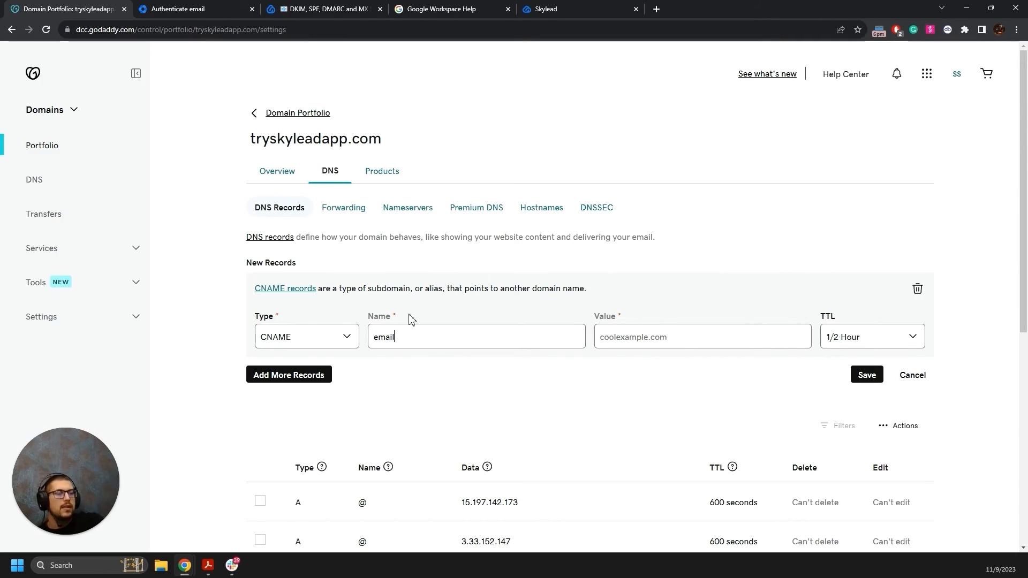
{"action": "key", "text": "BackSpace"}
{"action": "key", "text": "BackSpace"}
{"action": "key", "text": "BackSpace"}
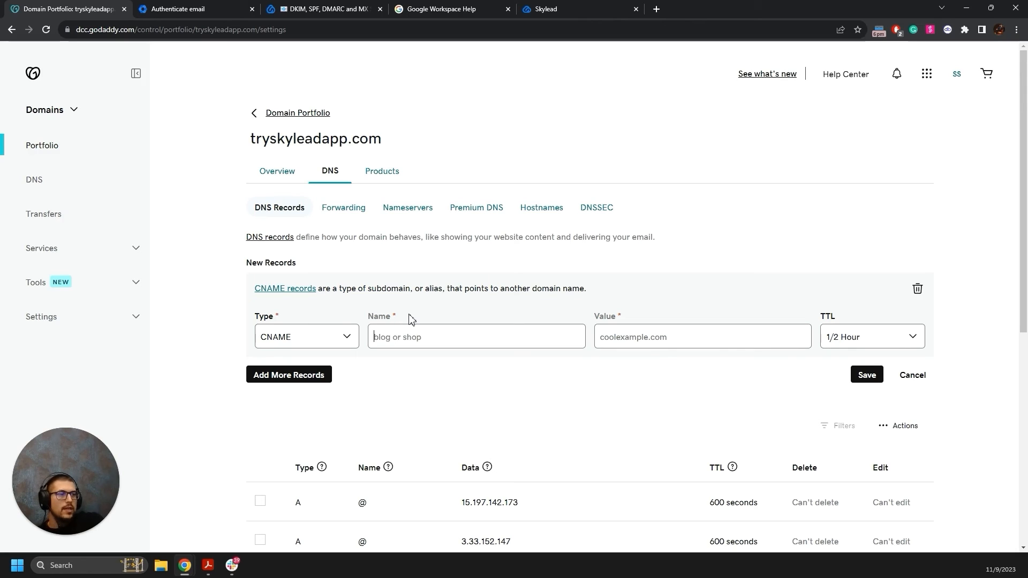
{"action": "type", "text": "track"}
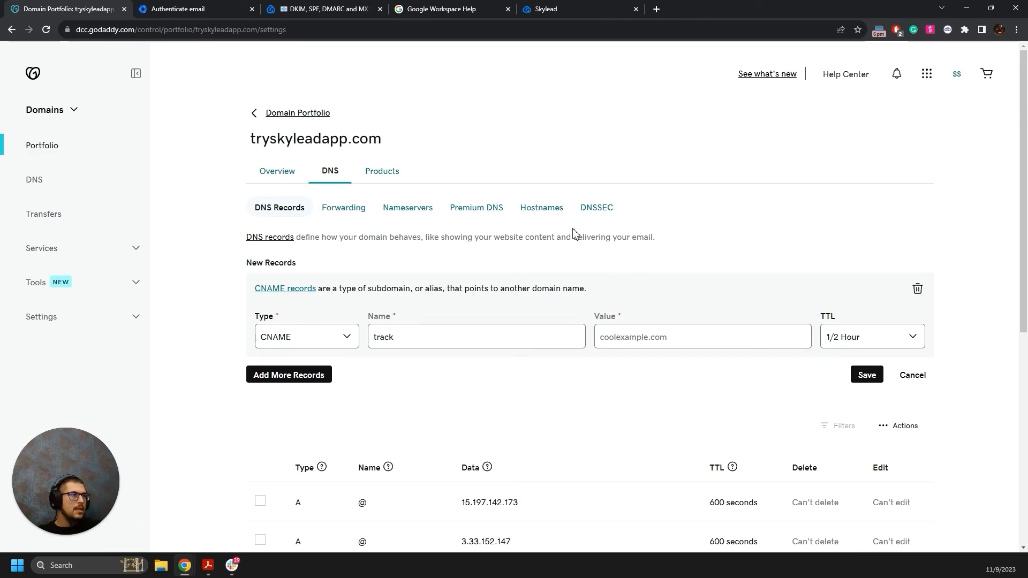
Copy sltd.io from Skylead, paste it as the record value, and save the CNAME.
{"action": "left_click", "coordinate": [549, 8]}
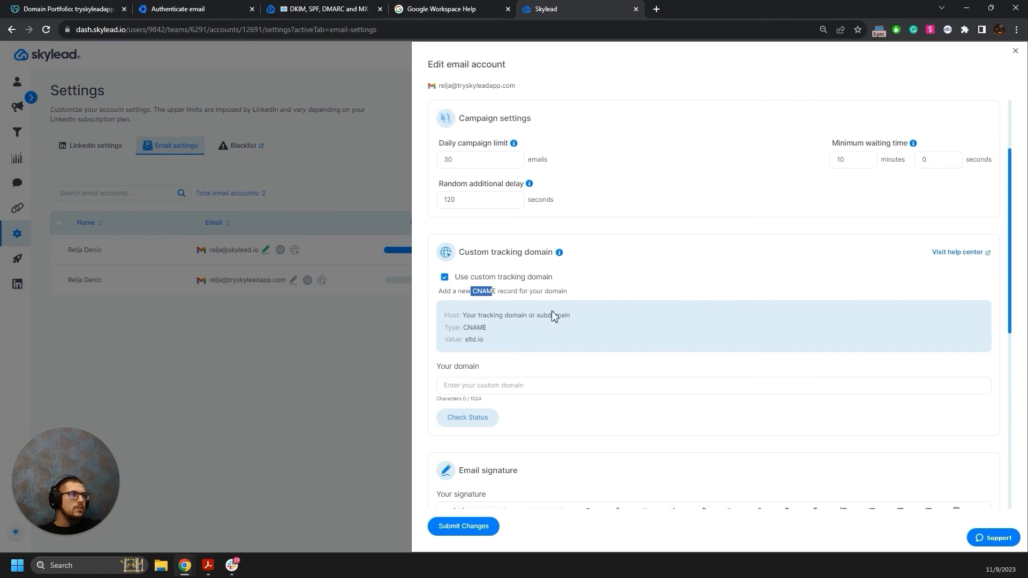
{"action": "left_click_drag", "start_coordinate": [485, 341], "coordinate": [468, 343]}
{"action": "key", "text": "ctrl+c"}
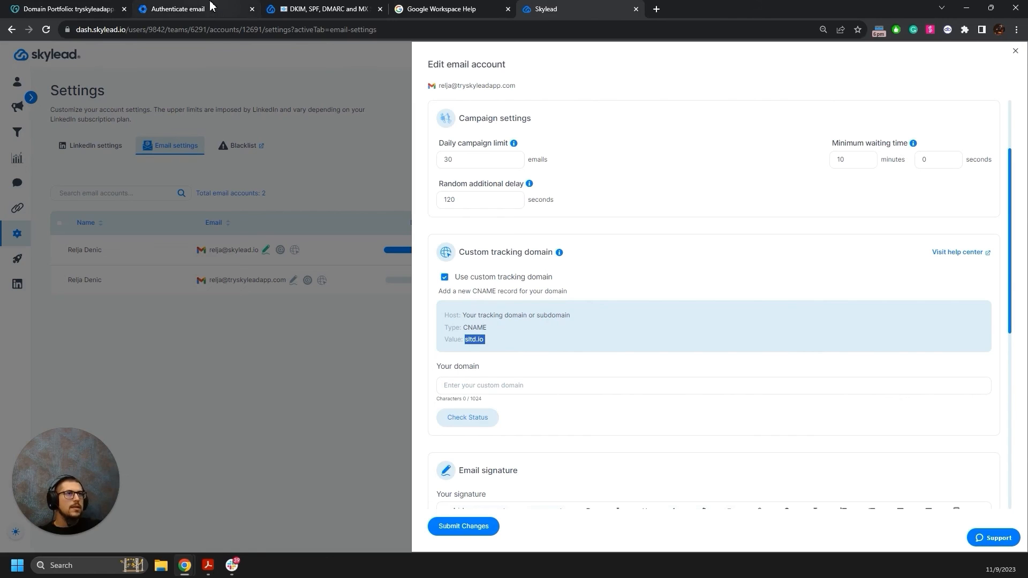
{"action": "left_click", "coordinate": [60, 9]}
{"action": "left_click", "coordinate": [653, 337]}
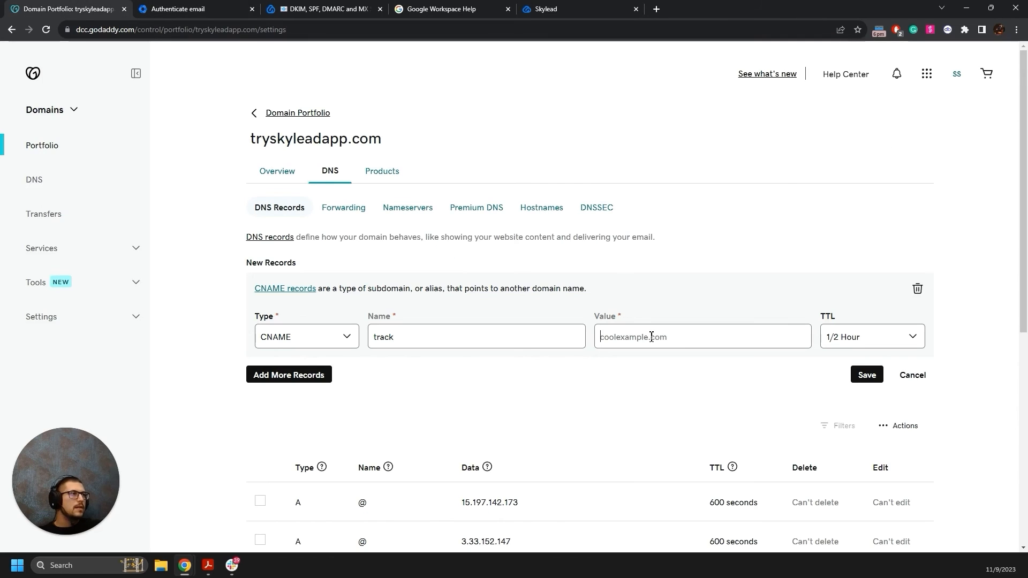
{"action": "key", "text": "ctrl+v"}
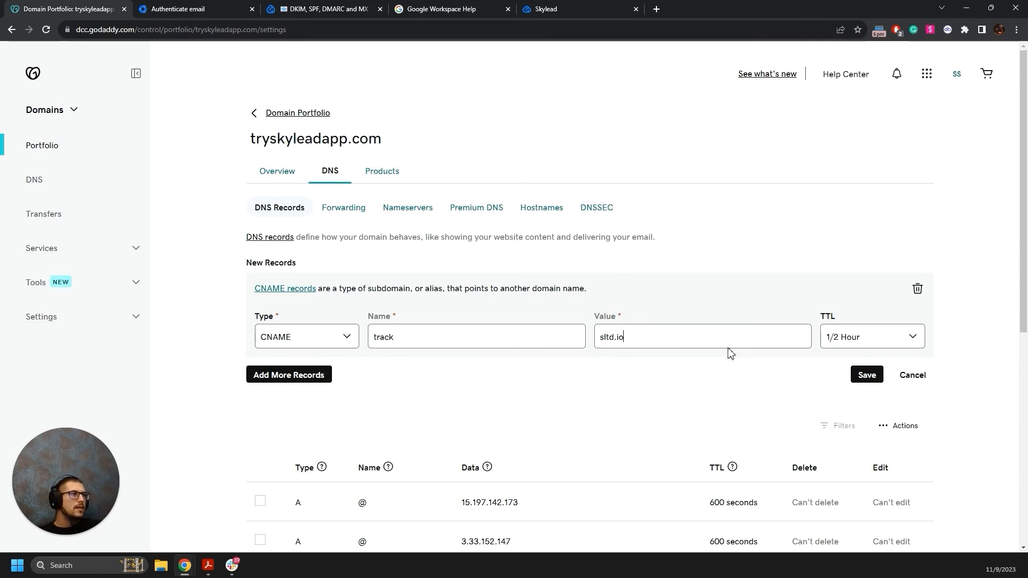
{"action": "left_click", "coordinate": [867, 375]}
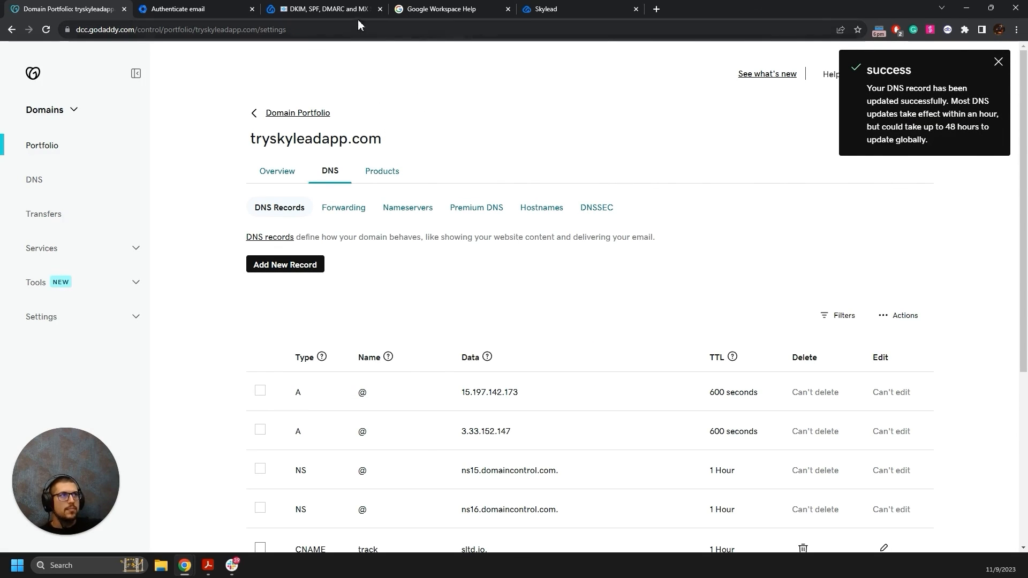
Enter track.tryskyleadapp.com as the custom tracking domain in Skylead.
{"action": "left_click", "coordinate": [573, 8]}
{"action": "left_click", "coordinate": [490, 385]}
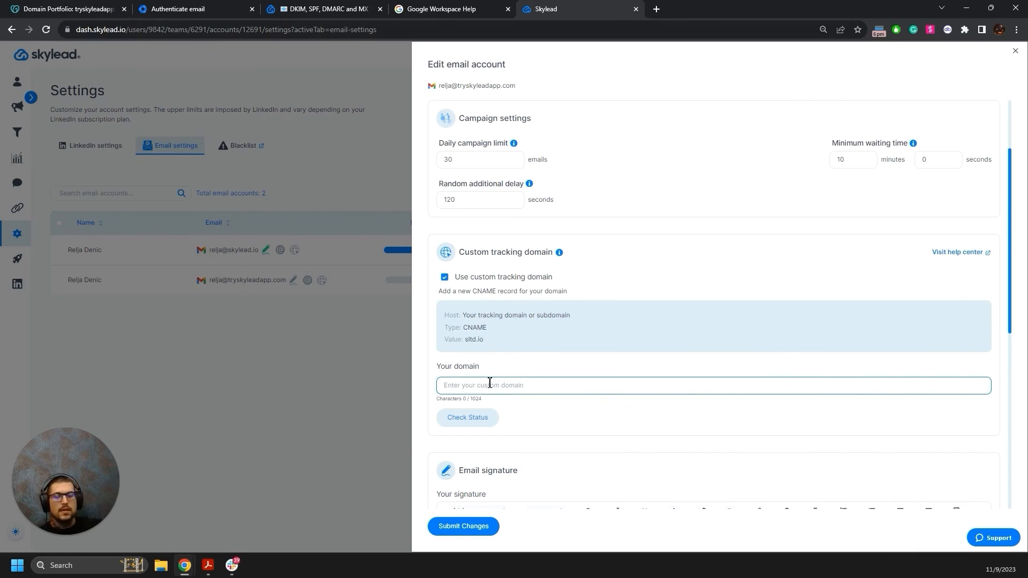
{"action": "type", "text": "trac"}
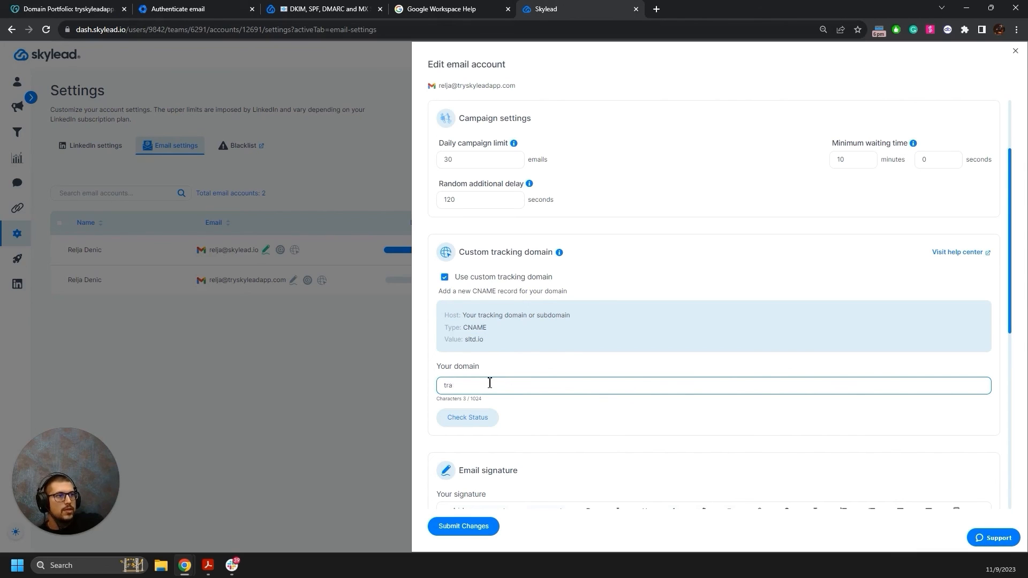
{"action": "key", "text": "BackSpace"}
{"action": "key", "text": "BackSpace"}
{"action": "type", "text": "rac"}
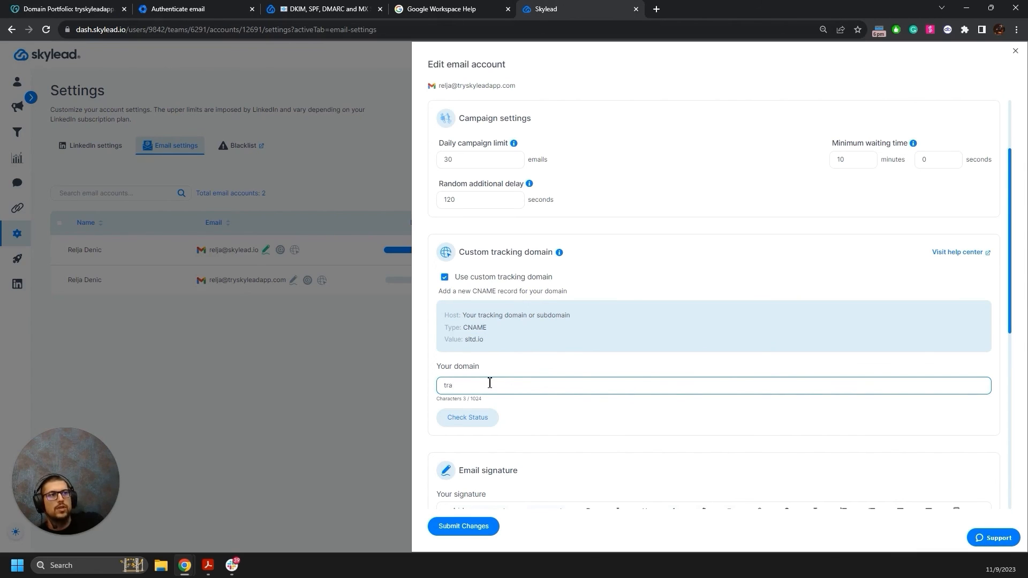
{"action": "key", "text": "BackSpace"}
{"action": "key", "text": "BackSpace"}
{"action": "key", "text": "BackSpace"}
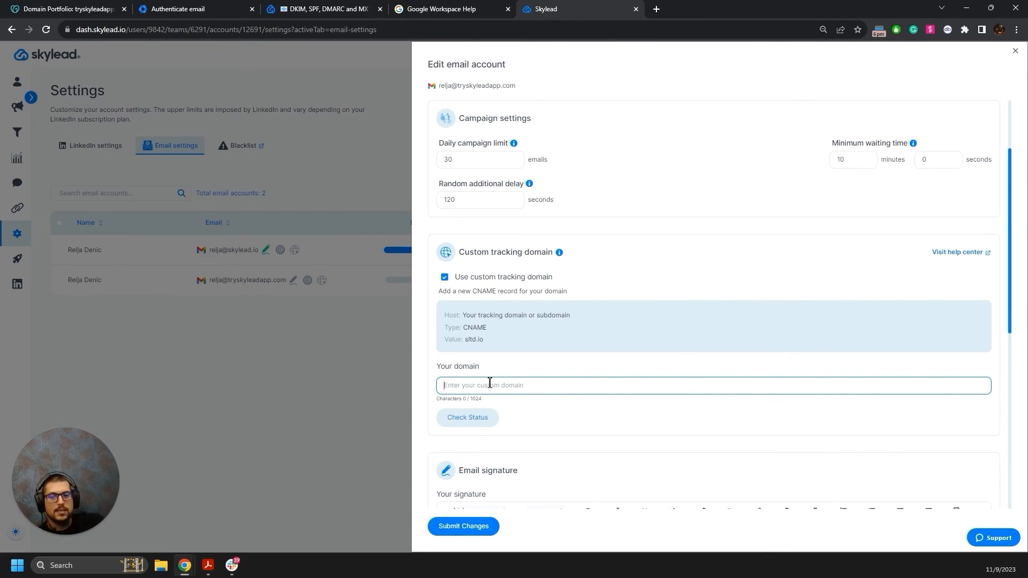
{"action": "type", "text": "t"}
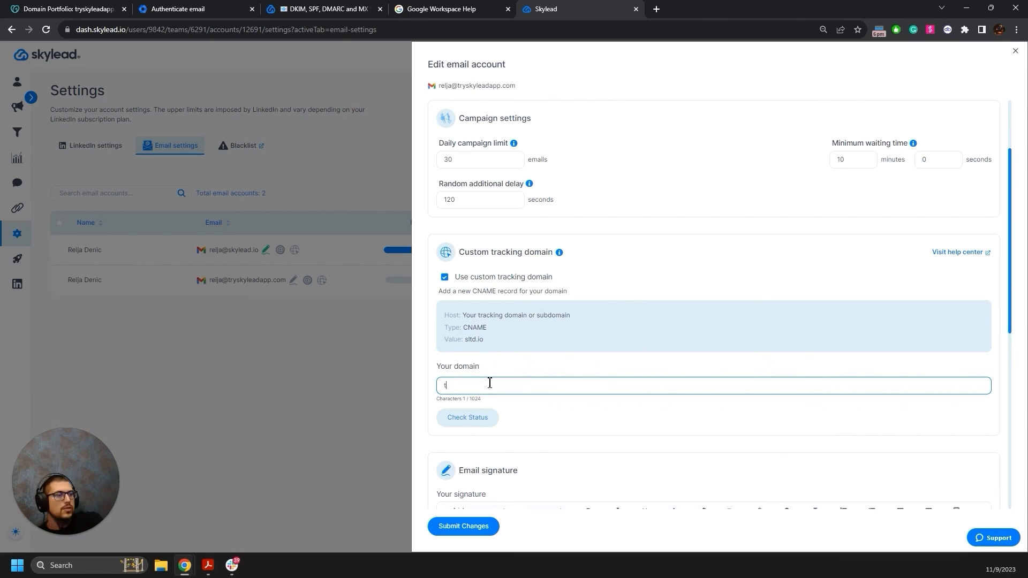
{"action": "type", "text": "rack."}
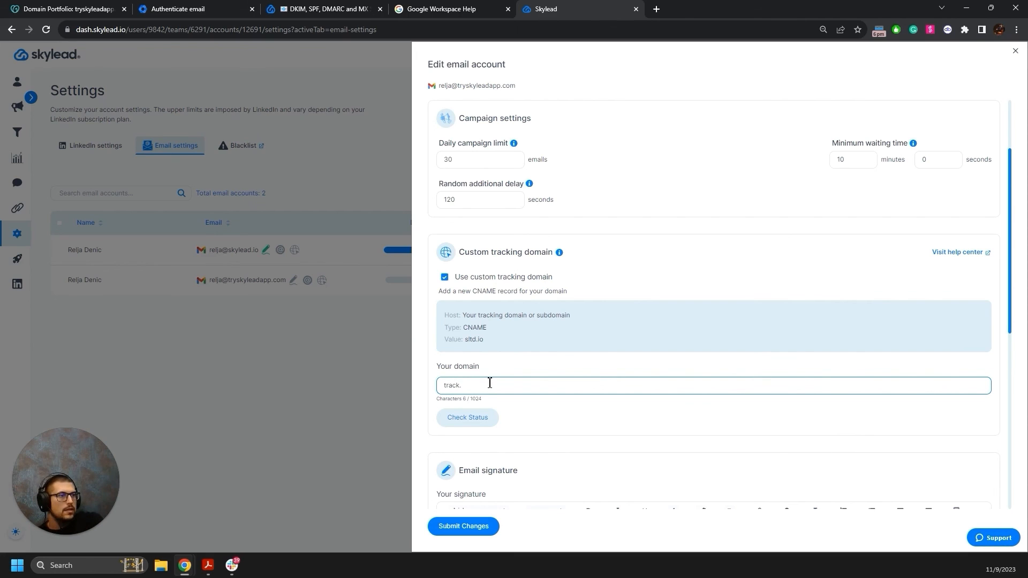
{"action": "type", "text": "trysky"}
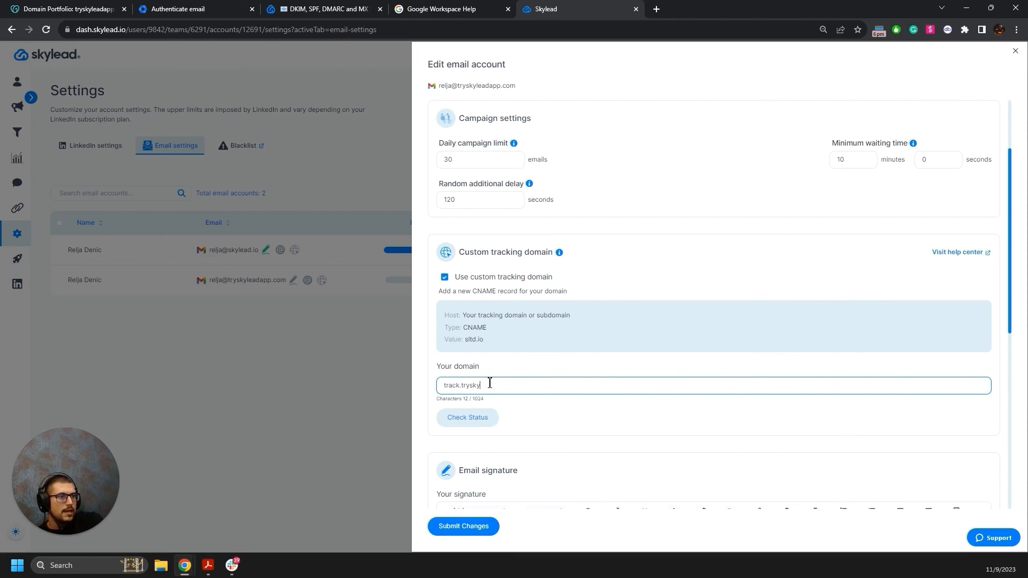
{"action": "type", "text": "leadapp.co"}
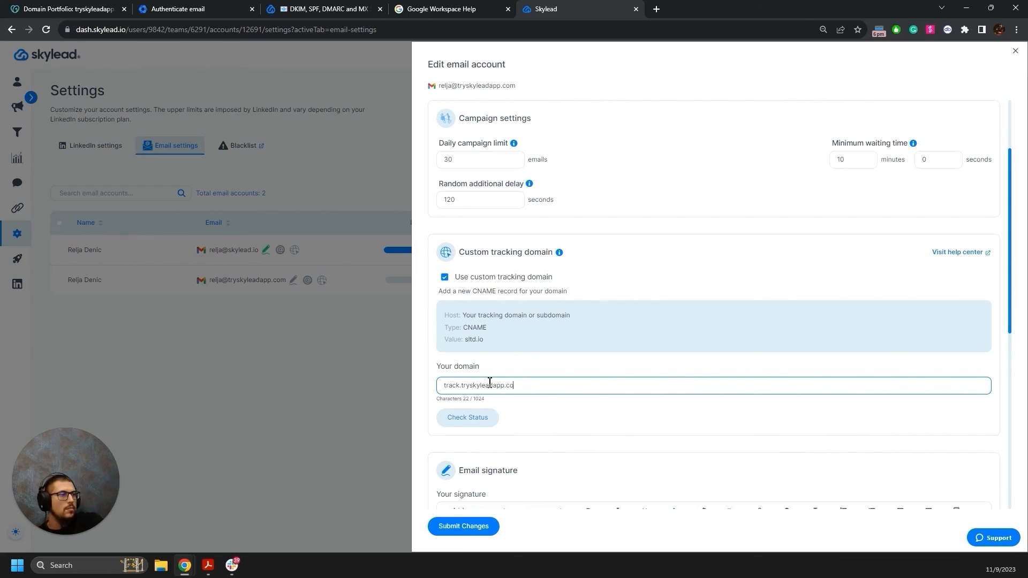
{"action": "type", "text": "m"}
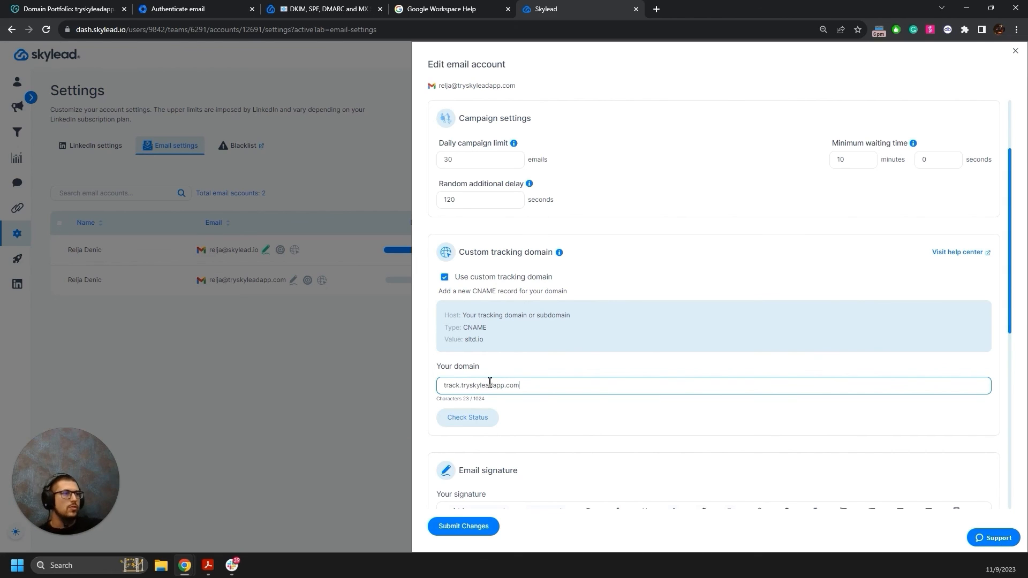
{"action": "left_click_drag", "start_coordinate": [460, 388], "coordinate": [425, 390]}
{"action": "left_click", "coordinate": [460, 388]}
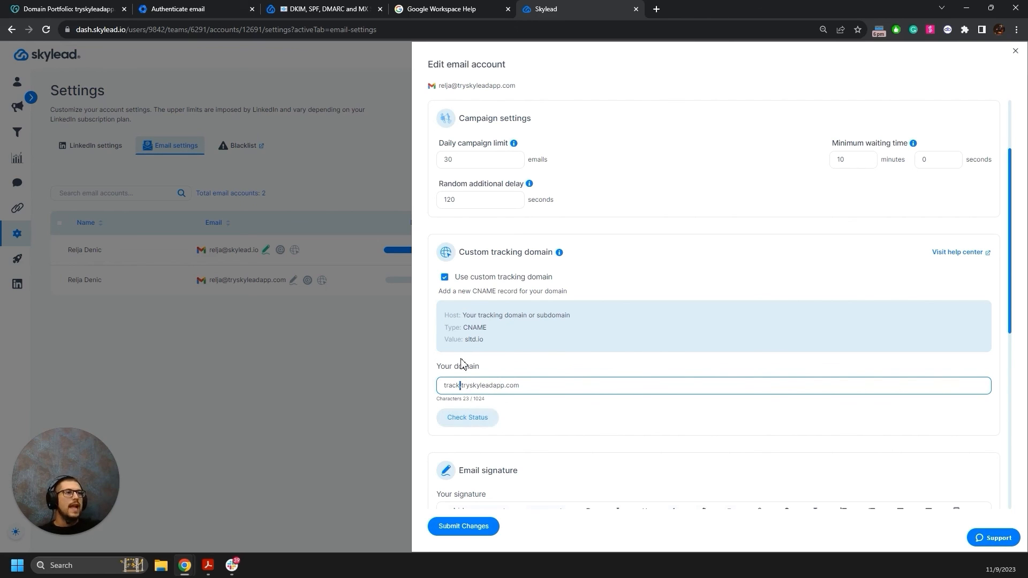
Recheck the tracking domain status until it verifies, then close the edit panel.
{"action": "left_click", "coordinate": [477, 420]}
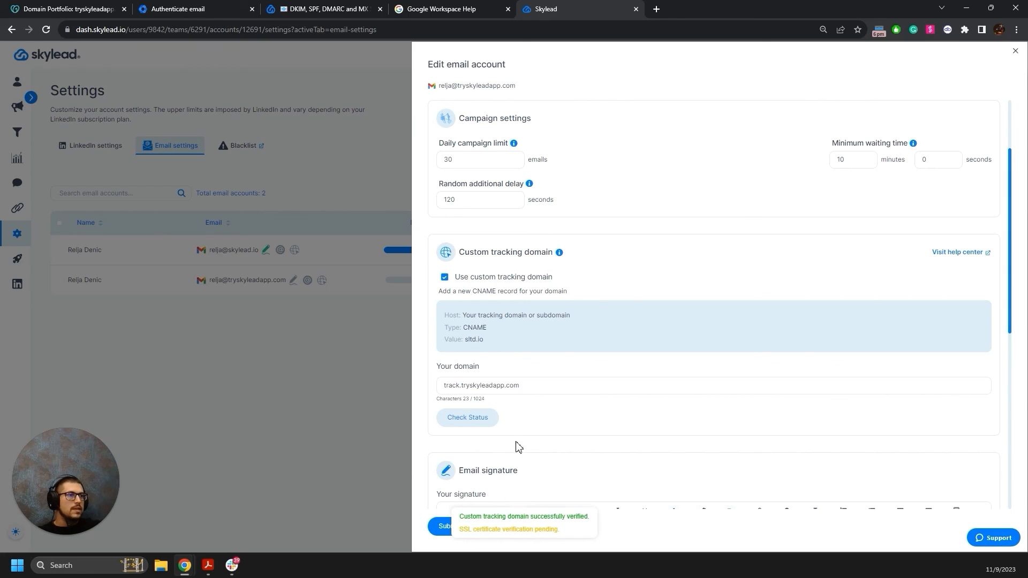
{"action": "left_click", "coordinate": [489, 423]}
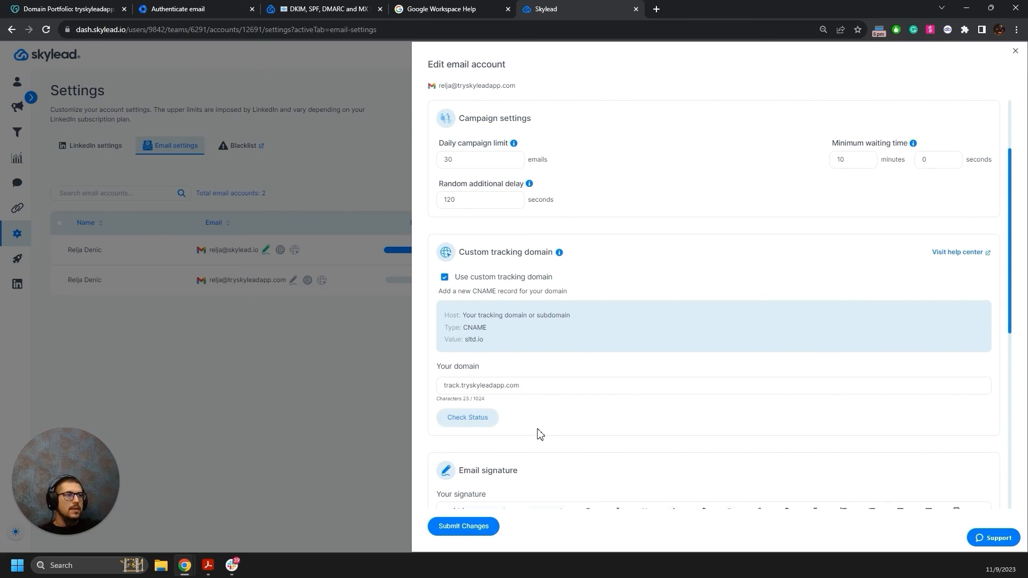
{"action": "left_click", "coordinate": [464, 423]}
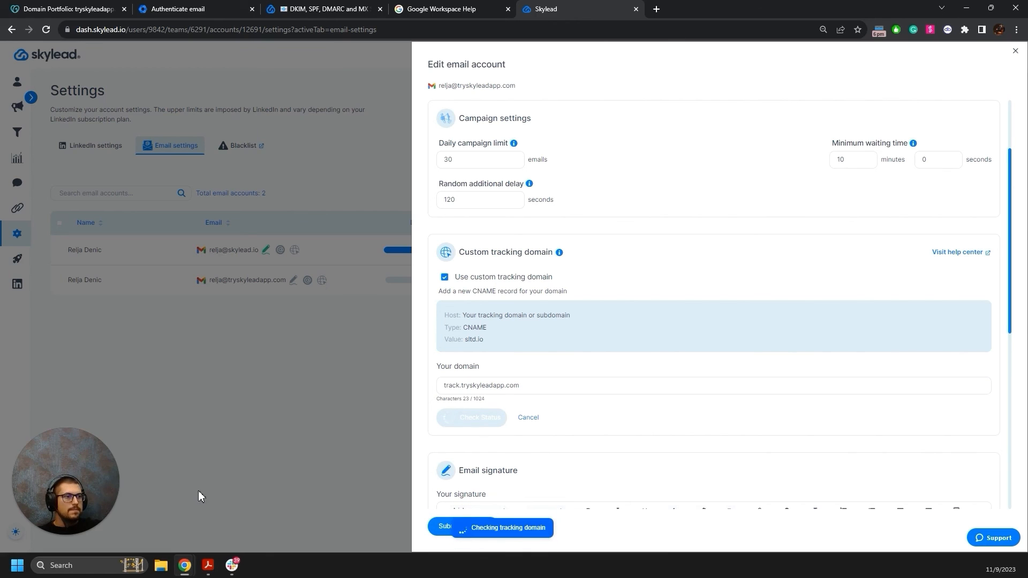
{"action": "left_click", "coordinate": [149, 512]}
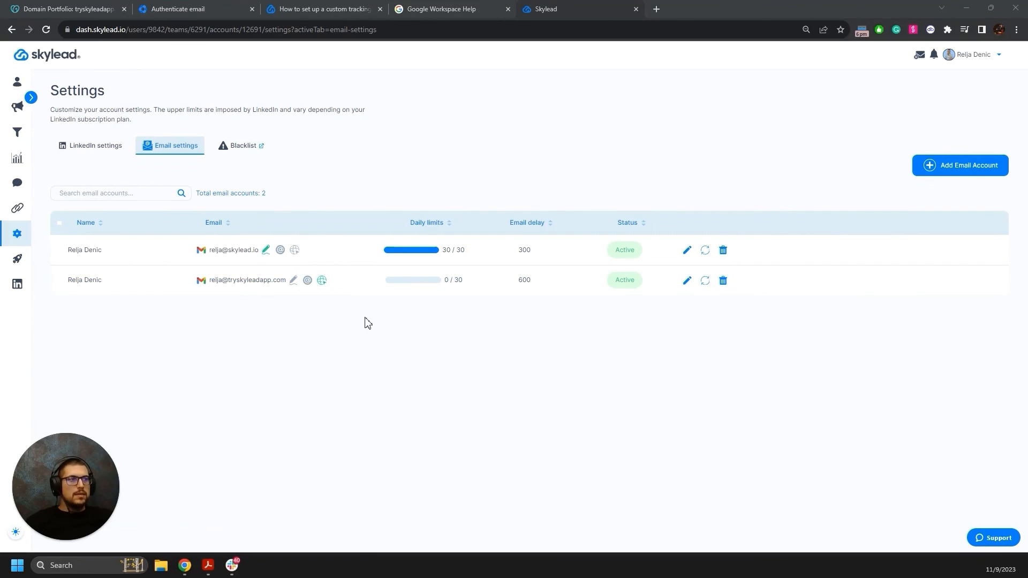
{"action": "mouse_move", "coordinate": [325, 284]}
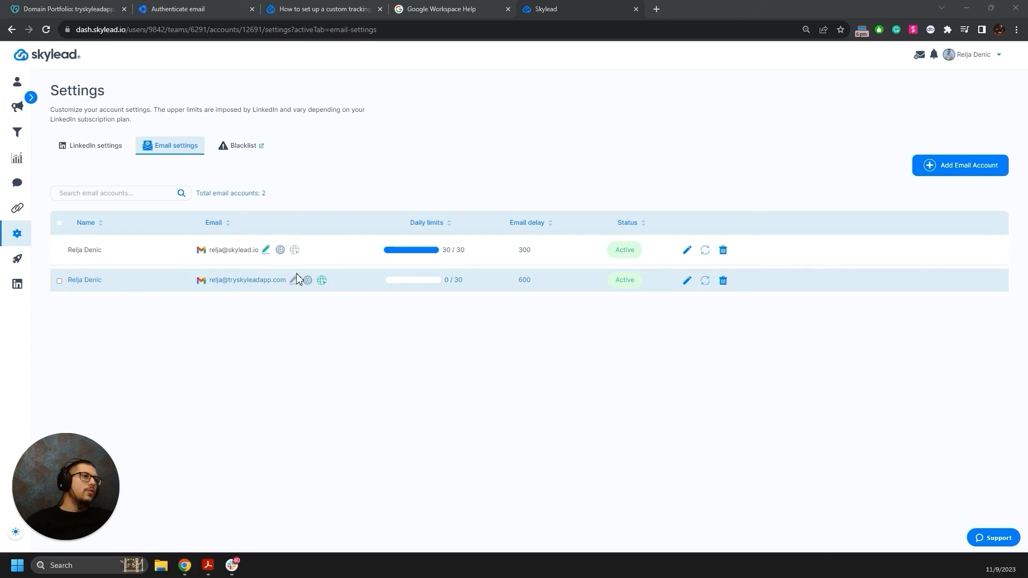
Select both email accounts, bulk-edit them, and enable Use custom tracking domain.
{"action": "left_click", "coordinate": [59, 280]}
{"action": "left_click", "coordinate": [60, 250]}
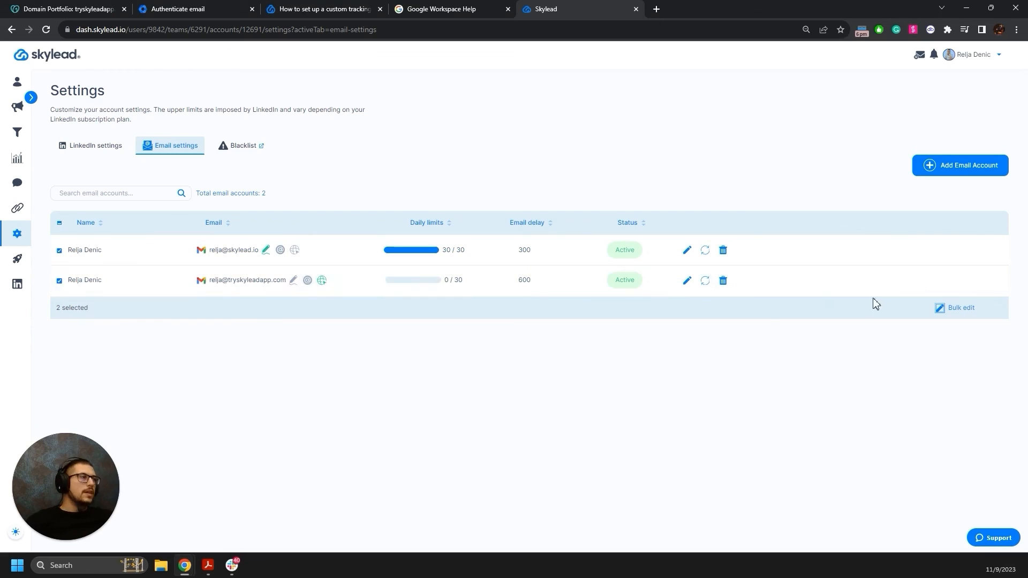
{"action": "left_click", "coordinate": [957, 313]}
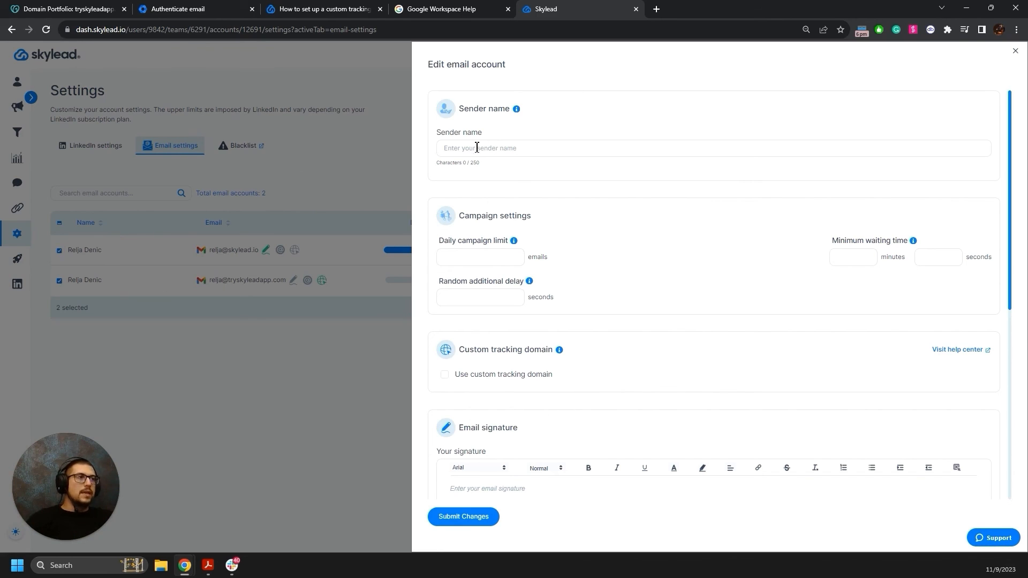
{"action": "left_click", "coordinate": [494, 145]}
{"action": "left_click", "coordinate": [517, 378]}
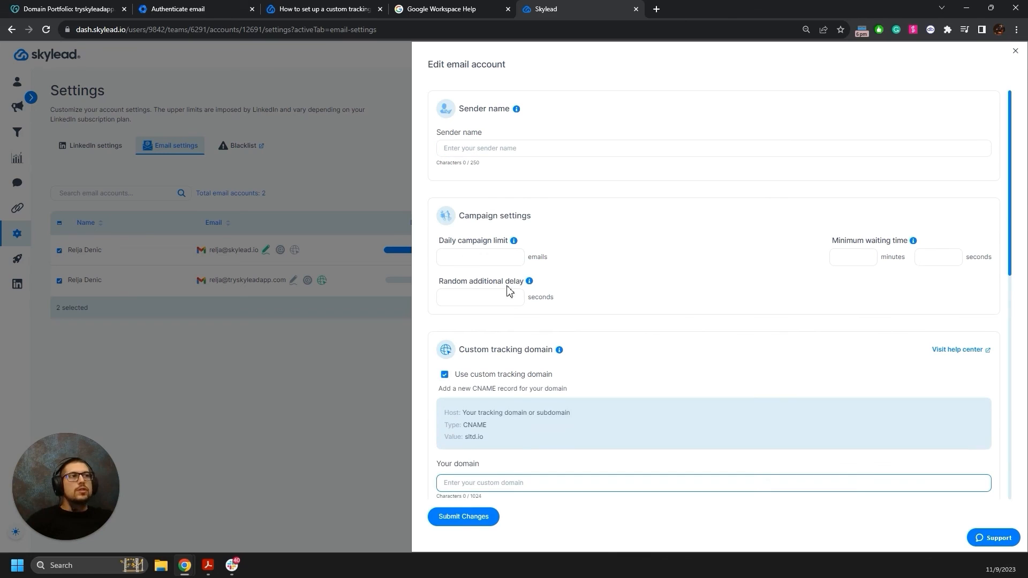
{"action": "left_click", "coordinate": [470, 258]}
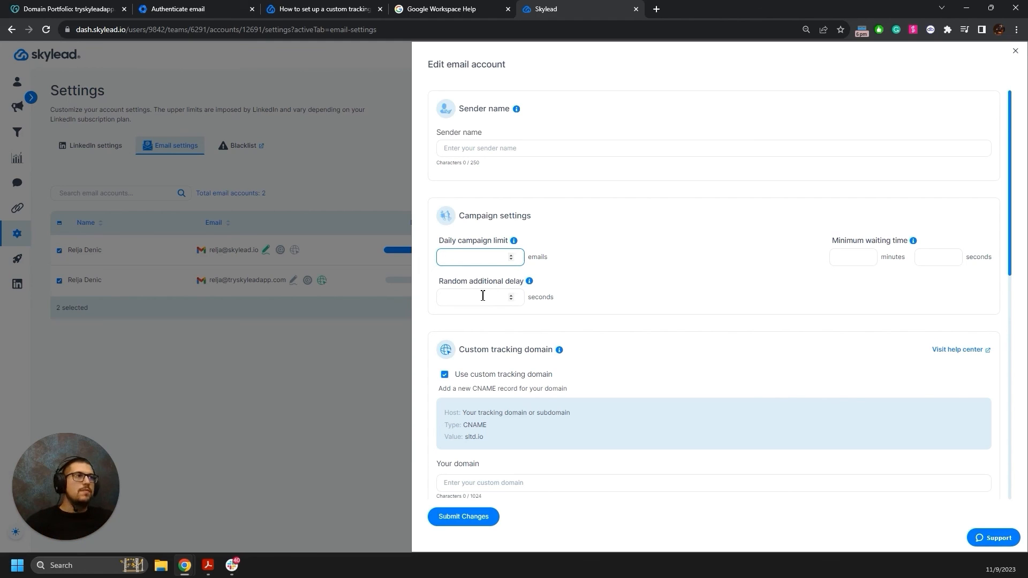
{"action": "scroll", "coordinate": [615, 291], "scroll_direction": "down", "scroll_amount": 5}
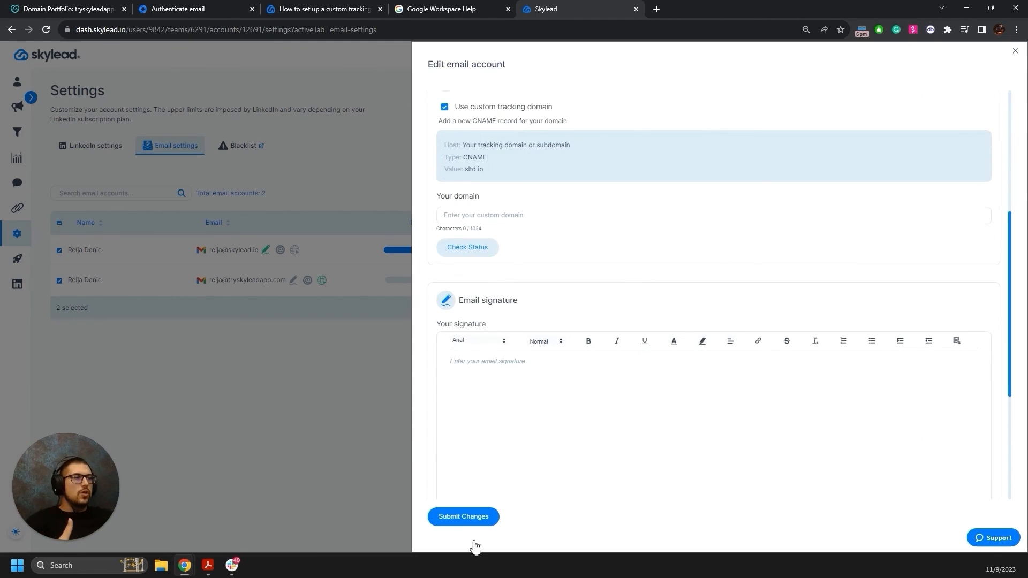
{"action": "scroll", "coordinate": [762, 201], "scroll_direction": "up", "scroll_amount": 5}
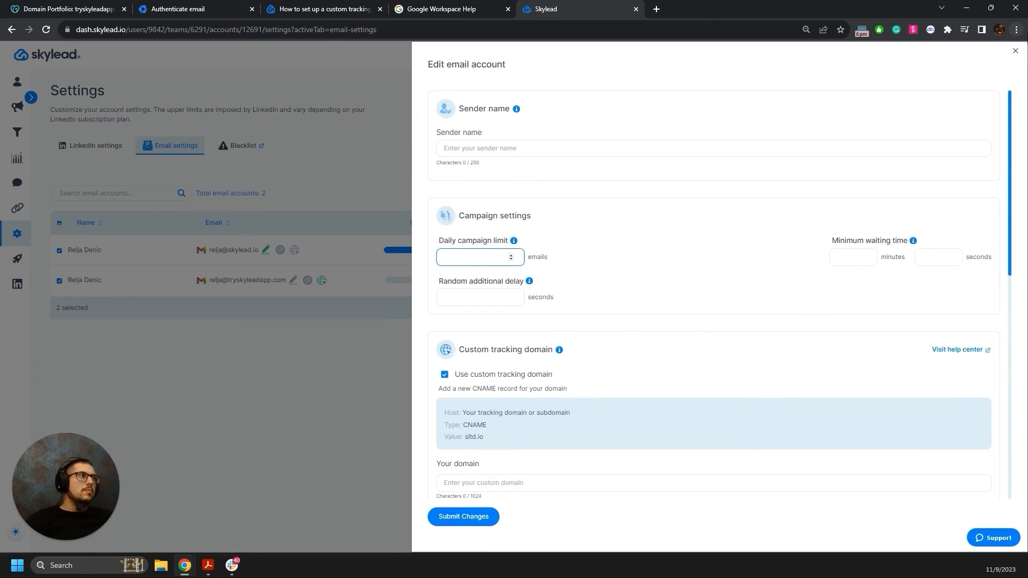